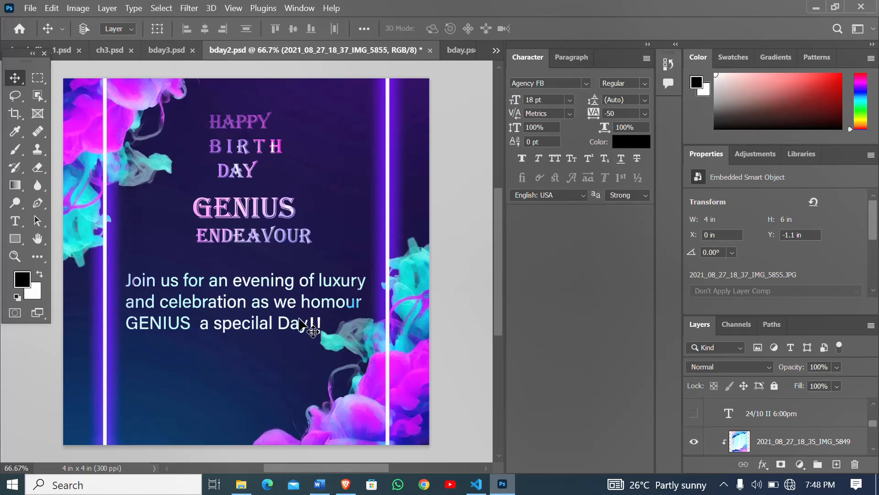
- Create a new 4 x 4 inch document at 300 pixels/inch in RGB Color with a white background
scroll(248, 351, "up", 3)
scroll(247, 350, "down", 1)
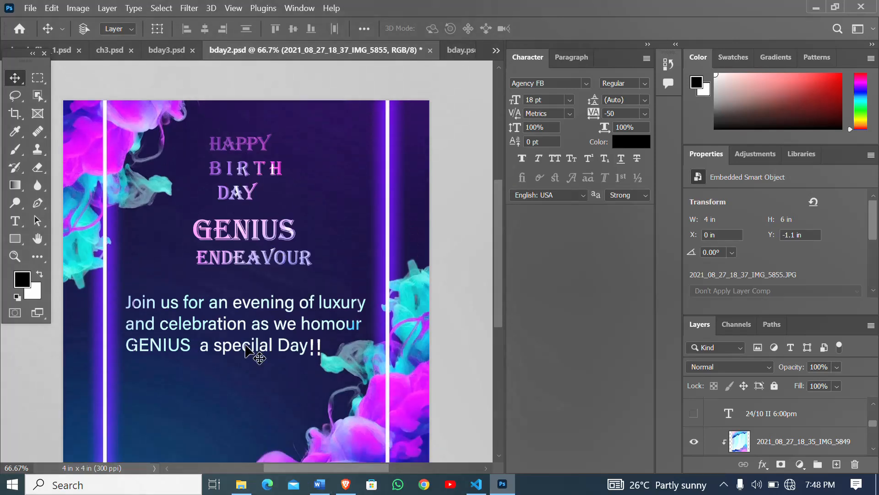
key("ctrl")
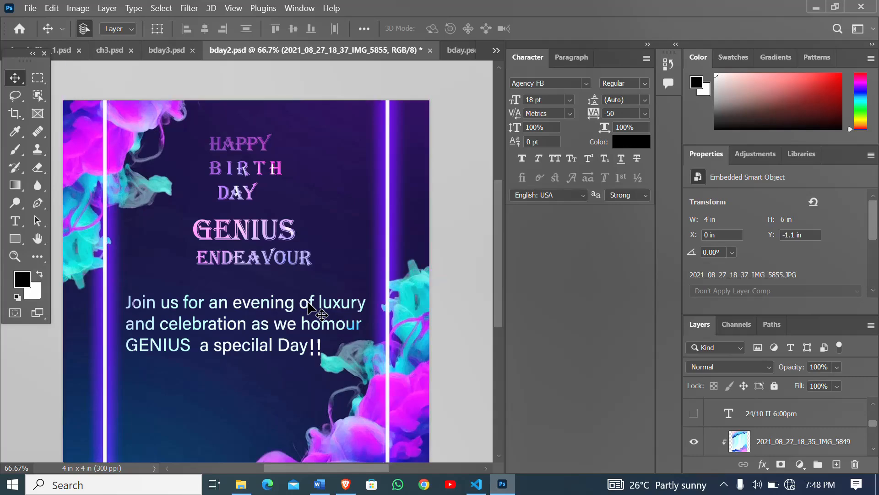
key("ctrl+n")
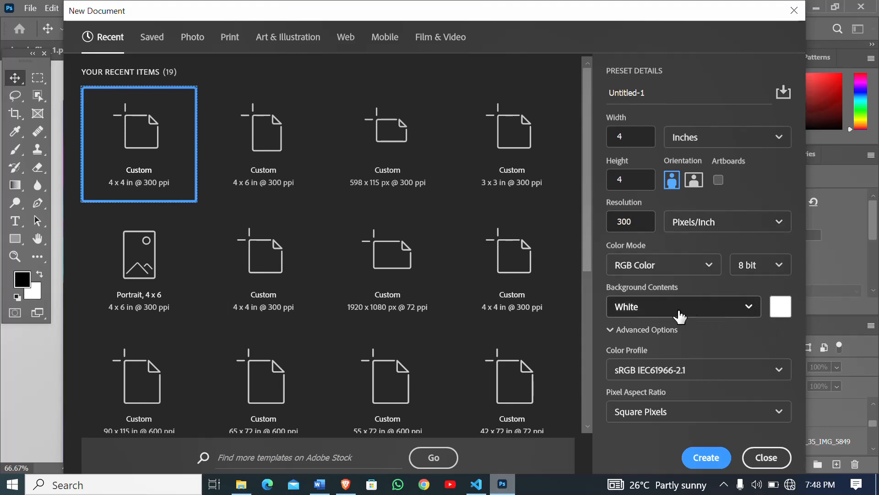
left_click(706, 457)
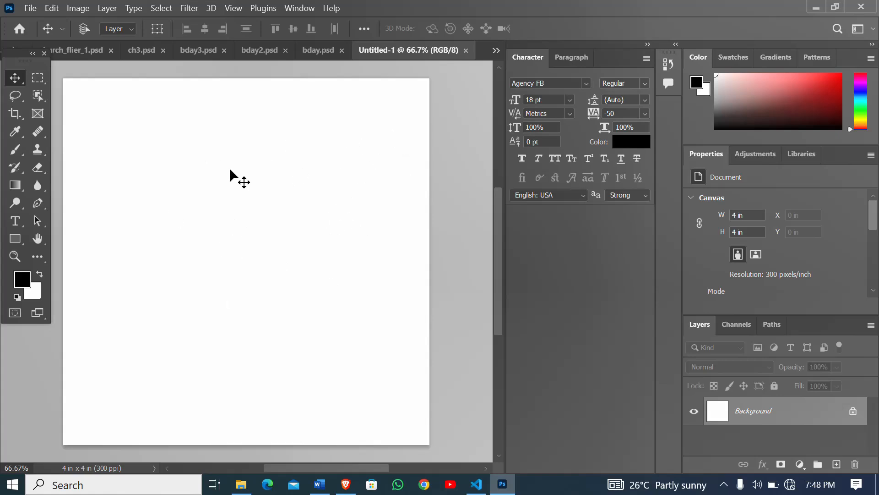
- Place the image 2021_08_27_18_37_IMG_5855 from the PHOTOSHOP123 background folder as an embedded object
scroll(145, 213, "down", 1)
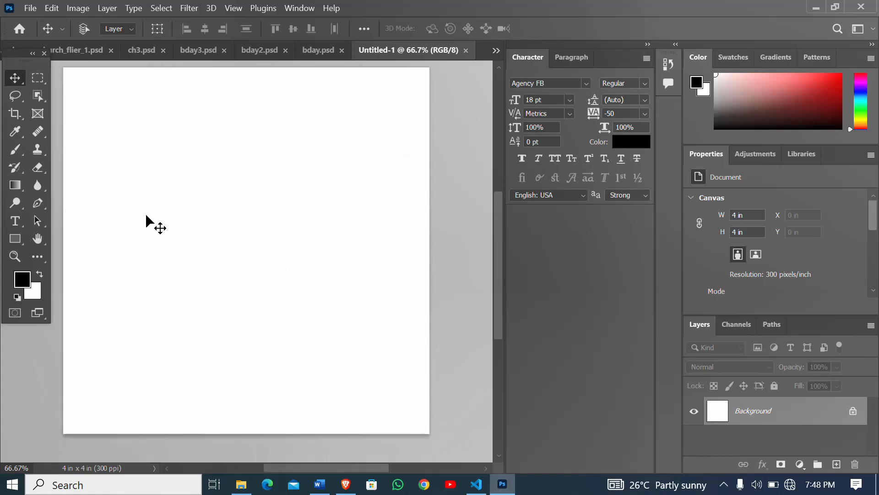
left_click(32, 10)
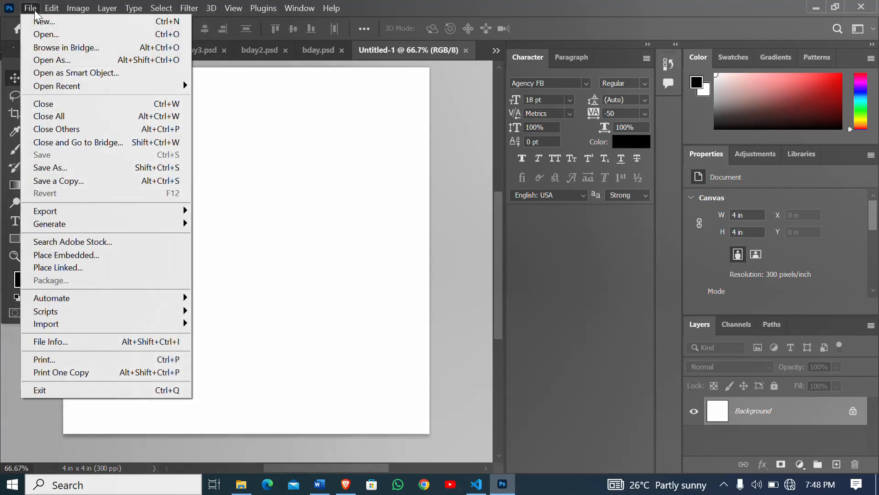
left_click(91, 255)
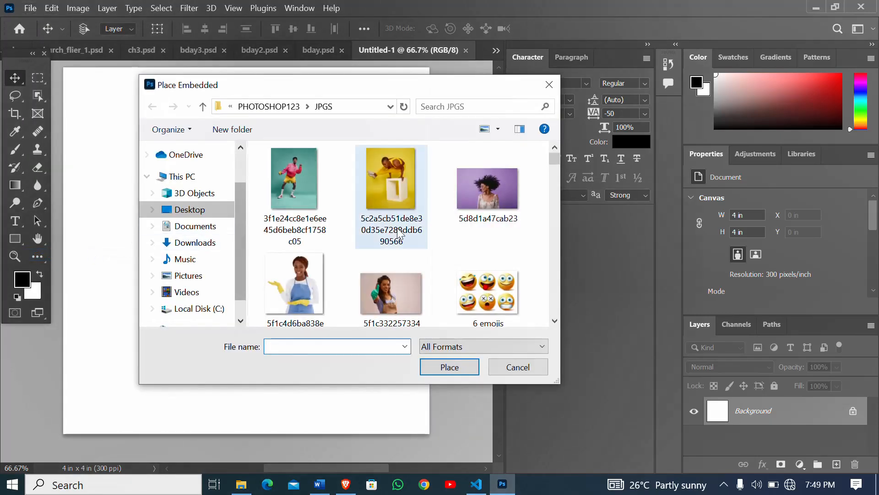
left_click(276, 110)
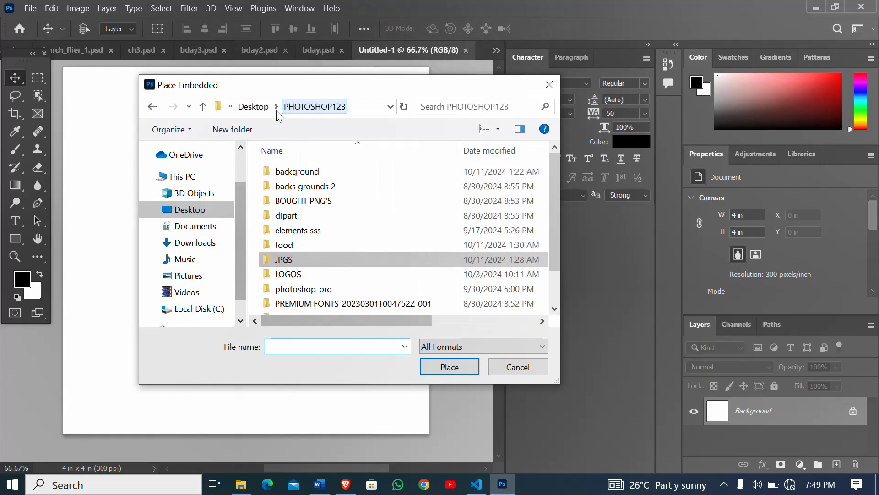
left_click(297, 174)
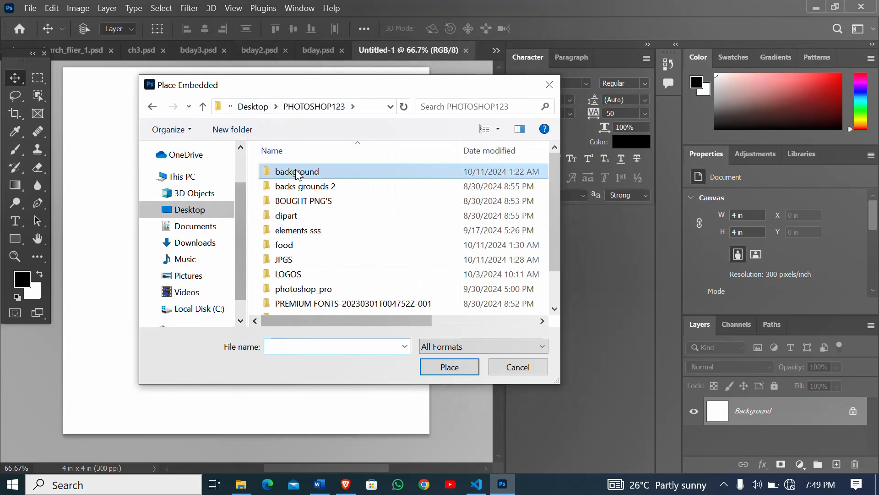
double_click(297, 173)
scroll(306, 229, "down", 5)
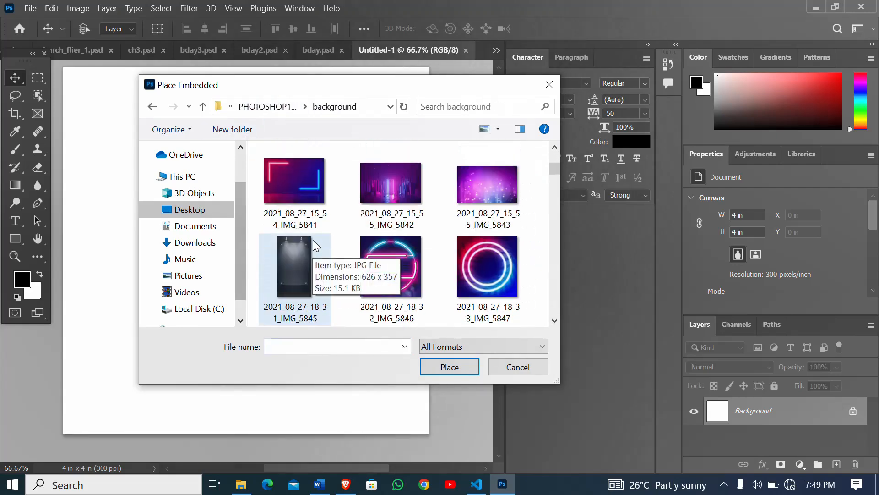
scroll(314, 247, "down", 2)
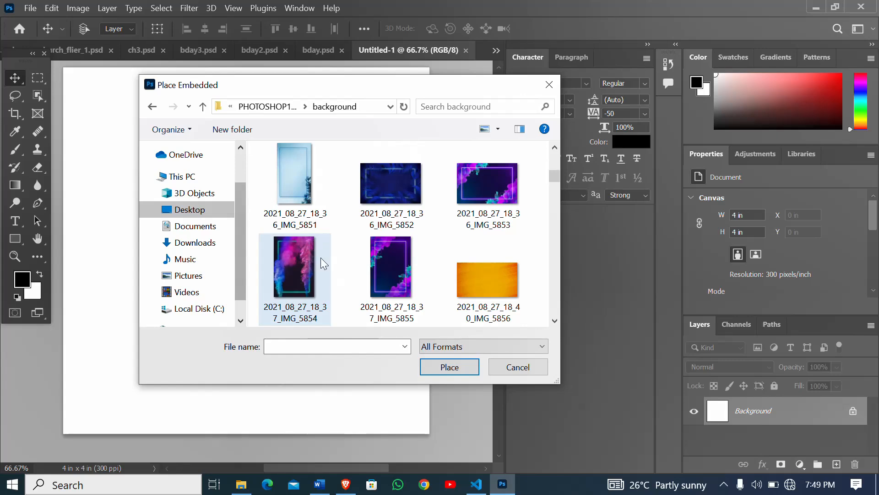
double_click(388, 275)
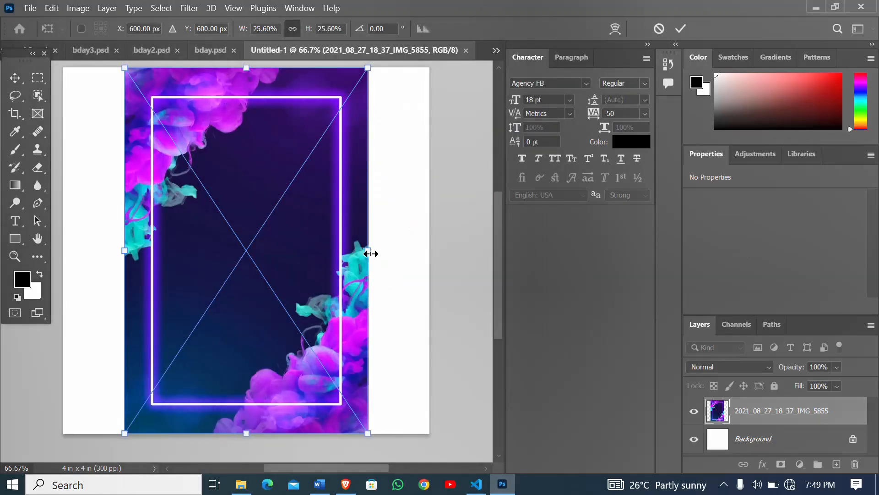
- Scale the placed image to 38.40% so it spans the full canvas width, and commit the placement
left_click_drag(369, 253, 429, 250)
left_click_drag(124, 252, 63, 262)
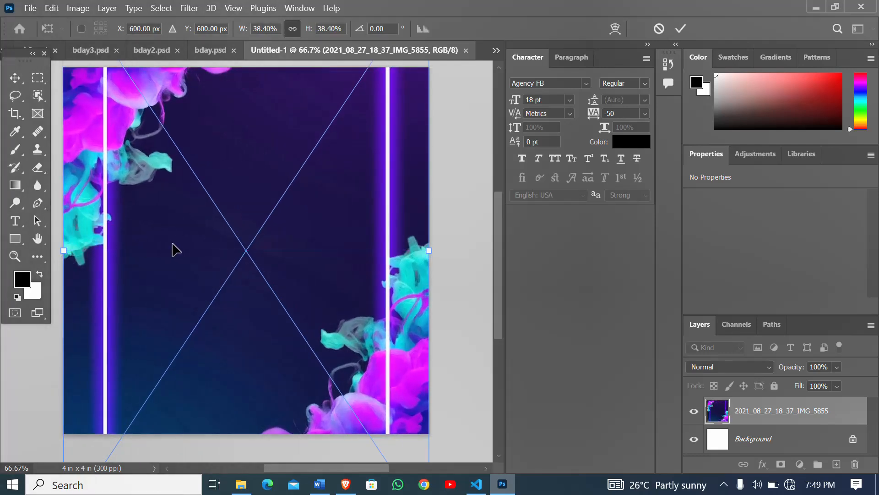
key("Return")
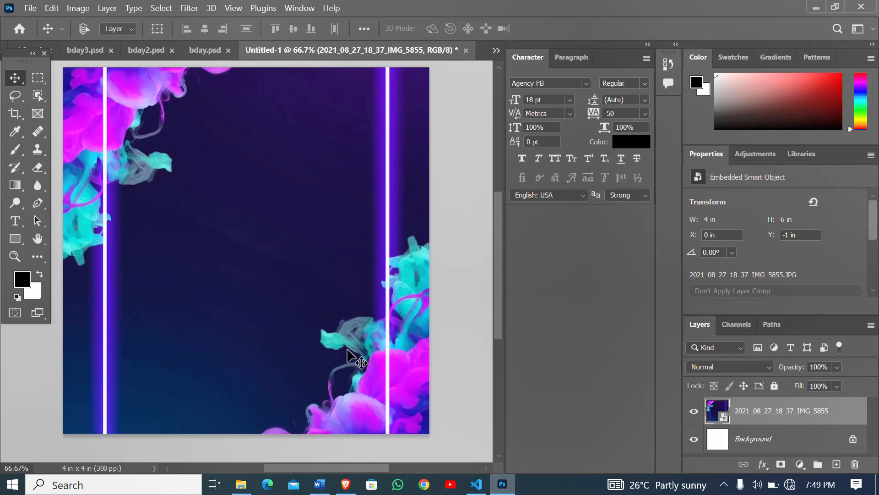
- Rasterize the placed background image layer, and view the bday2.psd reference design before returning to Untitled-1
right_click(753, 414)
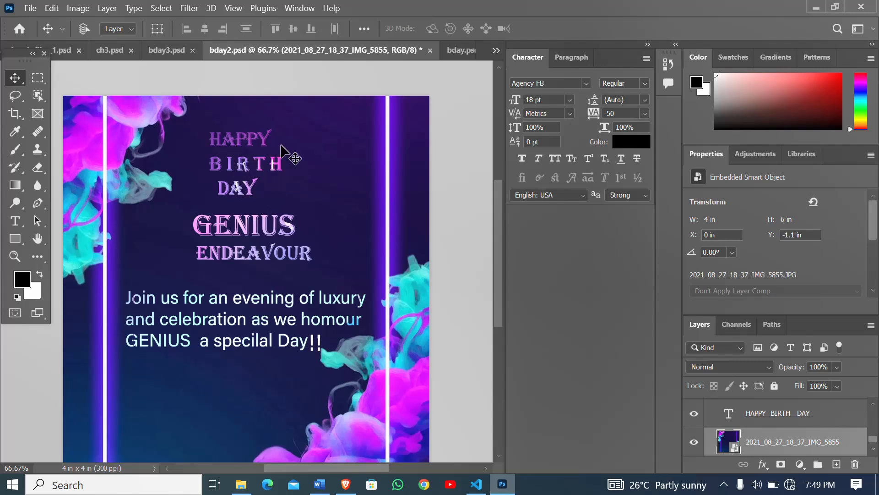
left_click(462, 50)
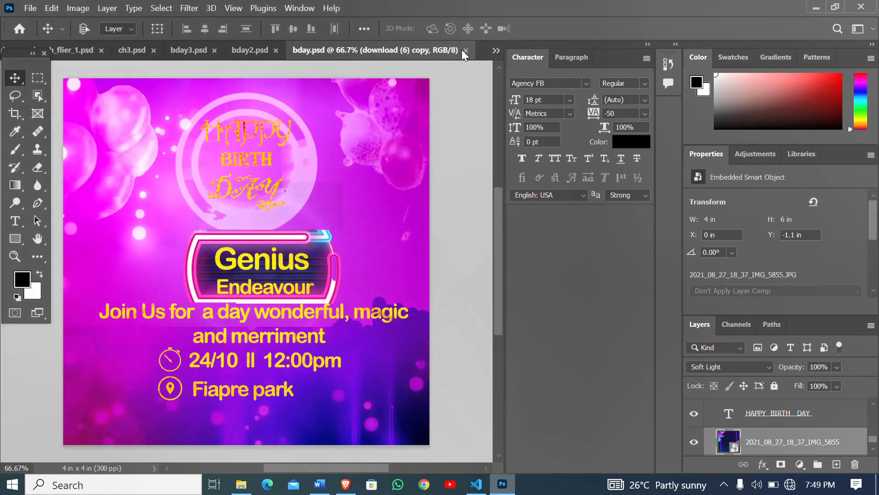
left_click(496, 50)
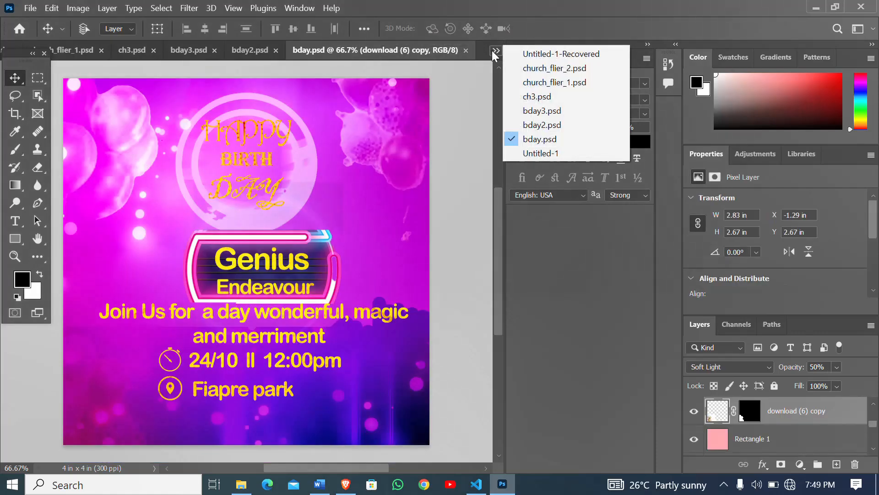
left_click(548, 155)
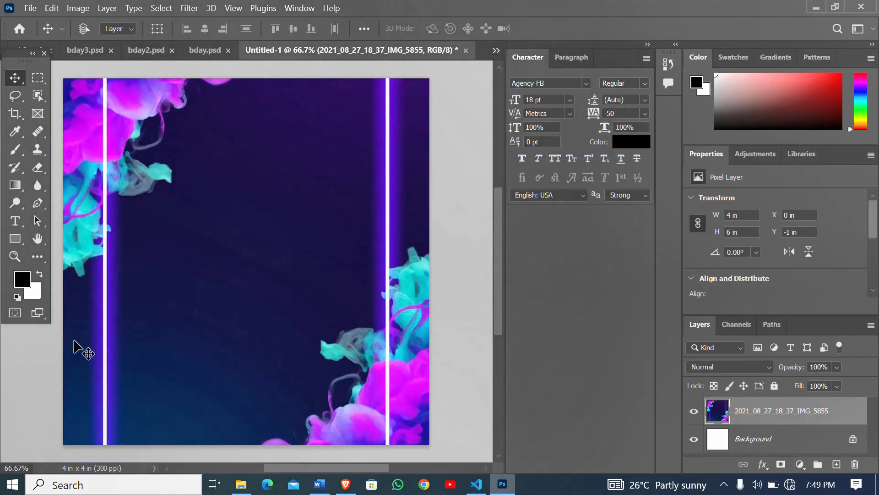
- Add a text layer near the upper middle of the canvas containing the letter H
left_click(16, 222)
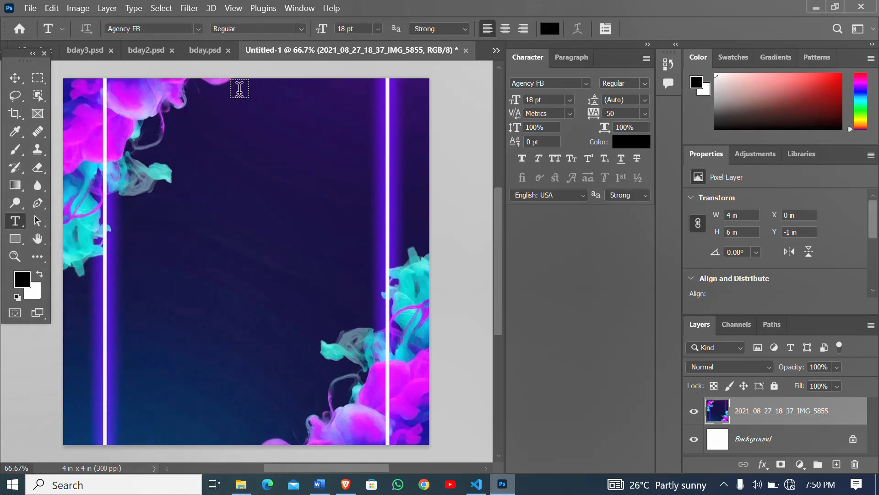
left_click(240, 106)
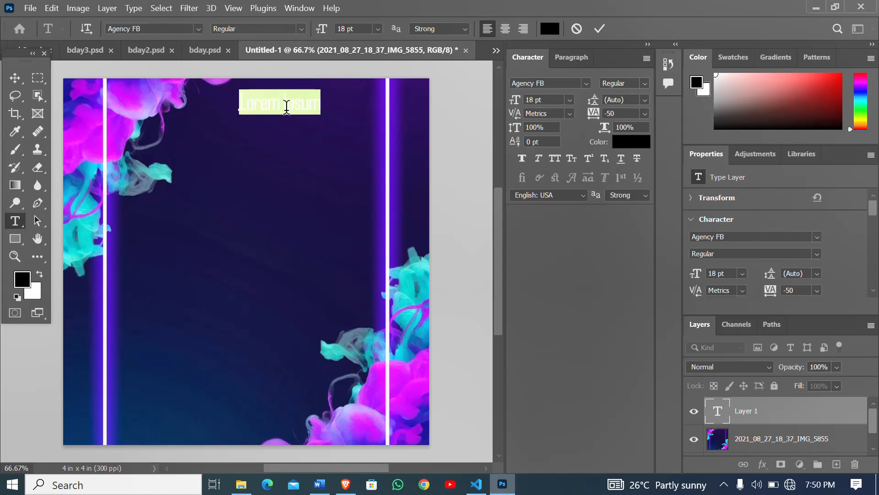
left_click(645, 143)
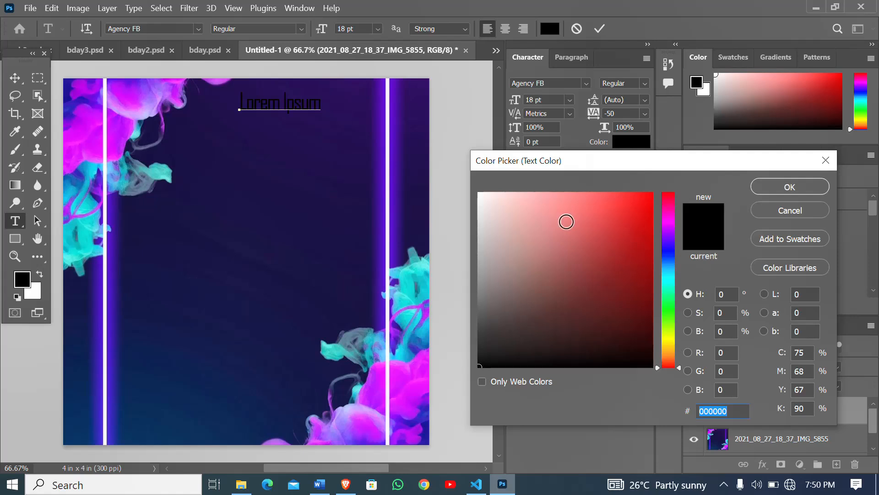
left_click(819, 152)
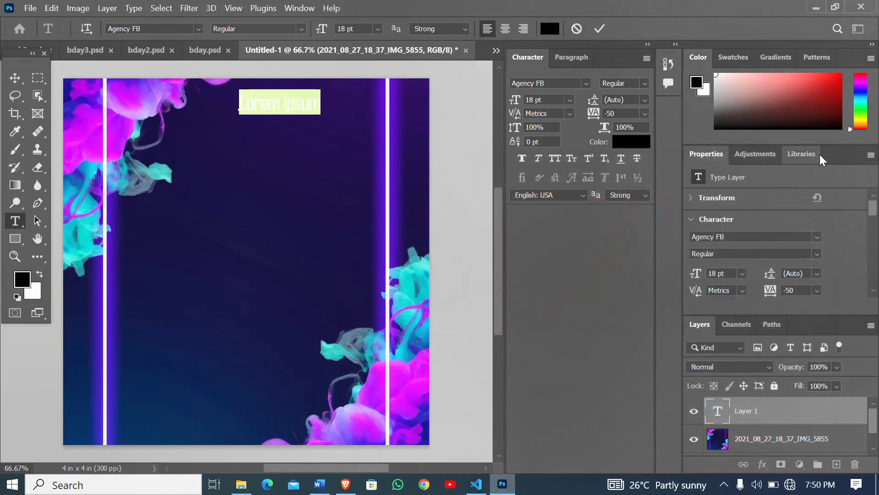
key("BackSpace")
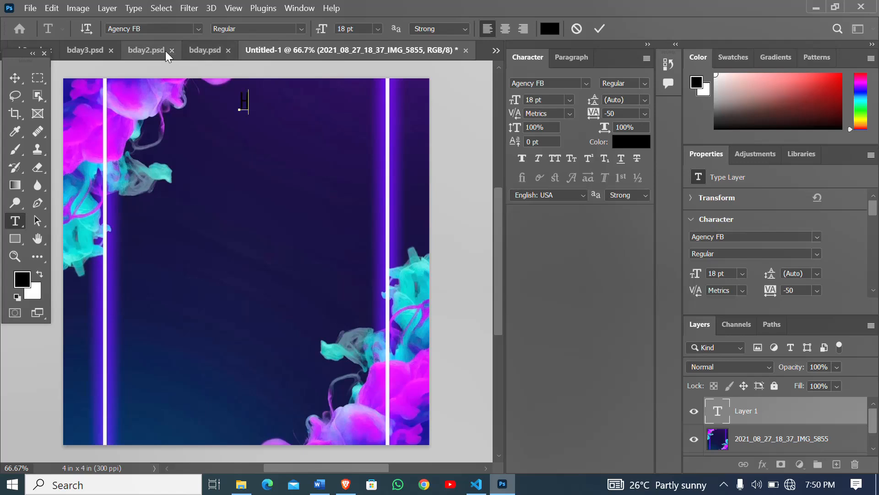
- Check the heading wording in the bday2.psd reference design and return to Untitled-1
left_click(150, 47)
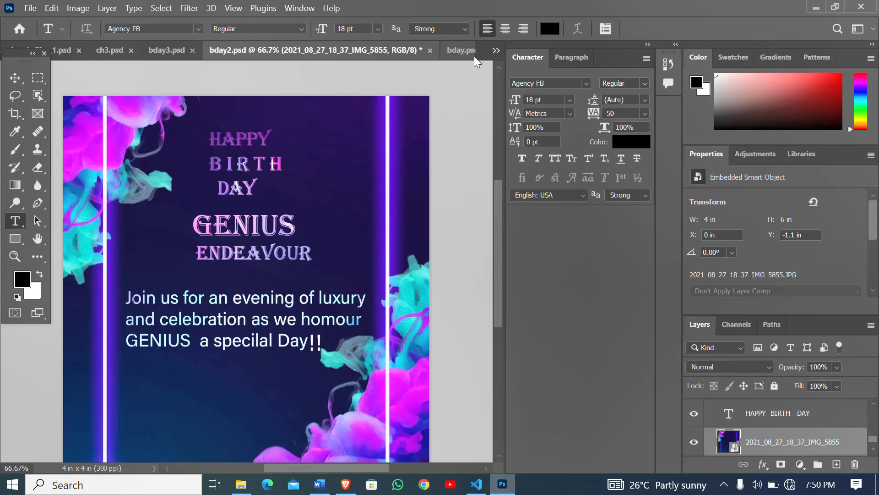
left_click(496, 50)
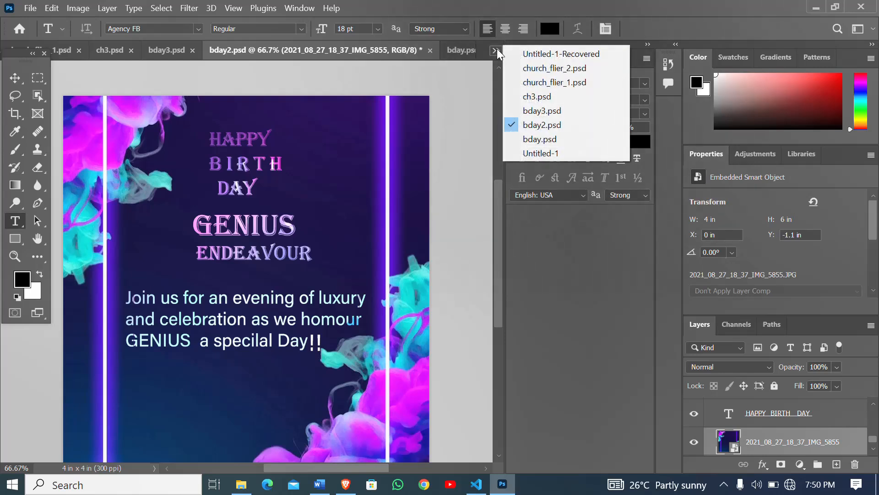
left_click(529, 153)
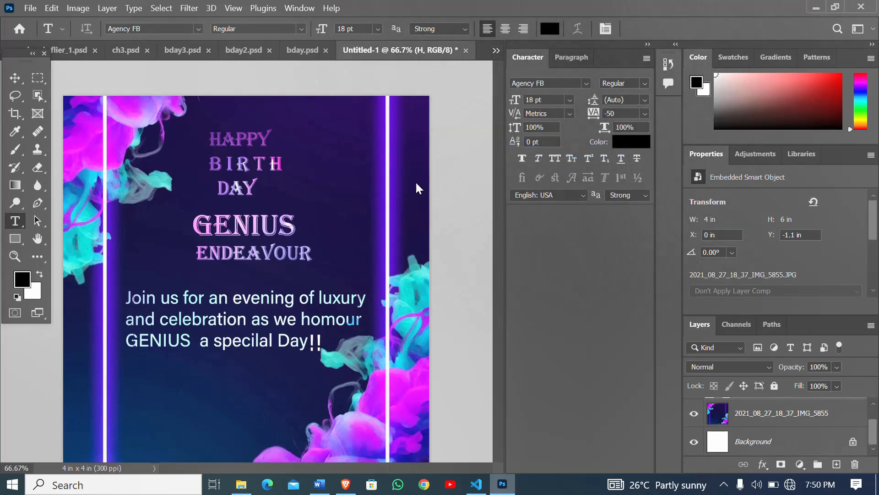
left_click(359, 178)
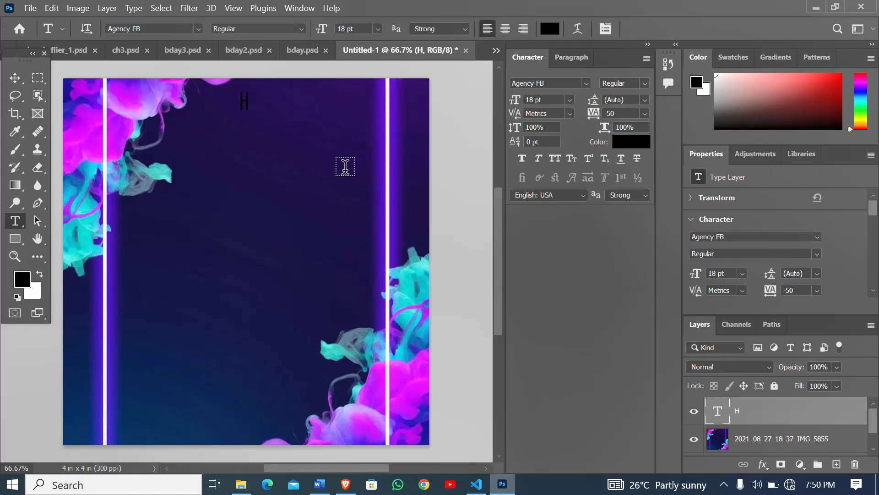
- Add a second text layer reading HAPPY BIRTHDAY just beside the letter H
key("a")
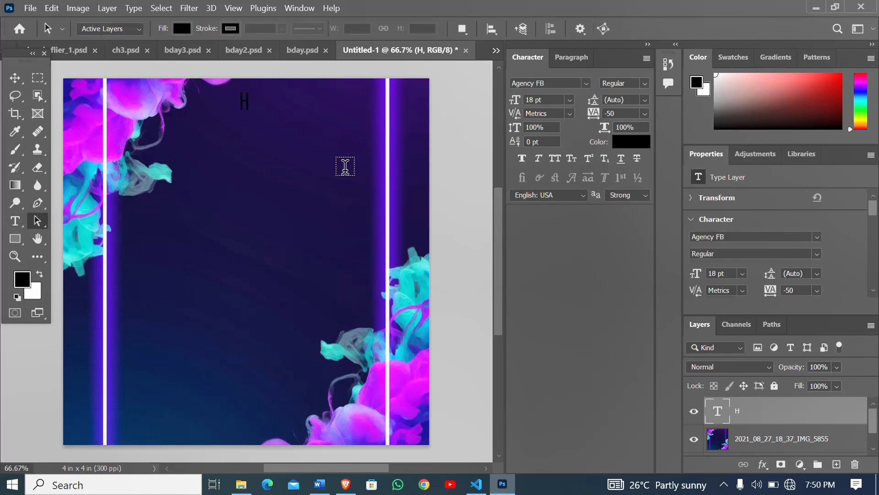
left_click(15, 222)
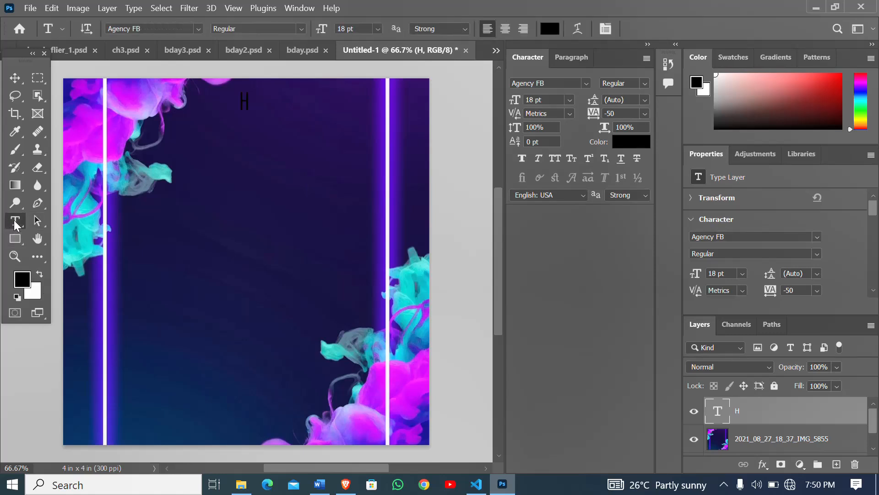
left_click(254, 105)
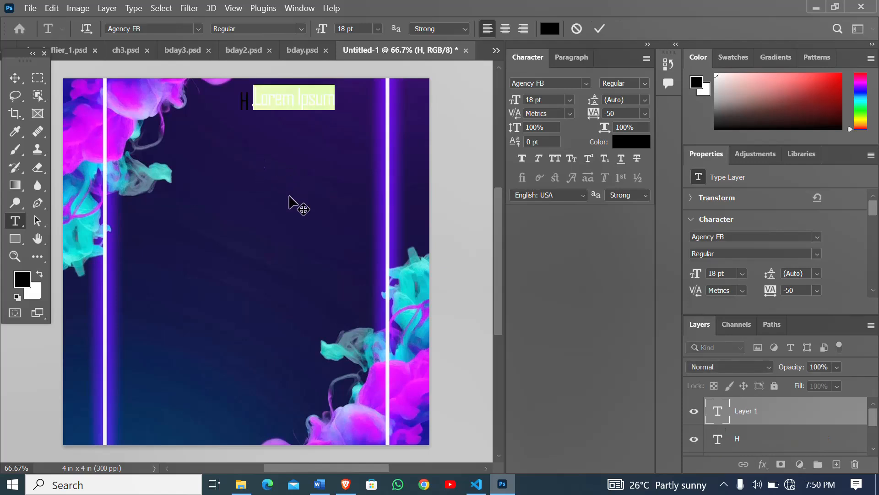
type("HAP")
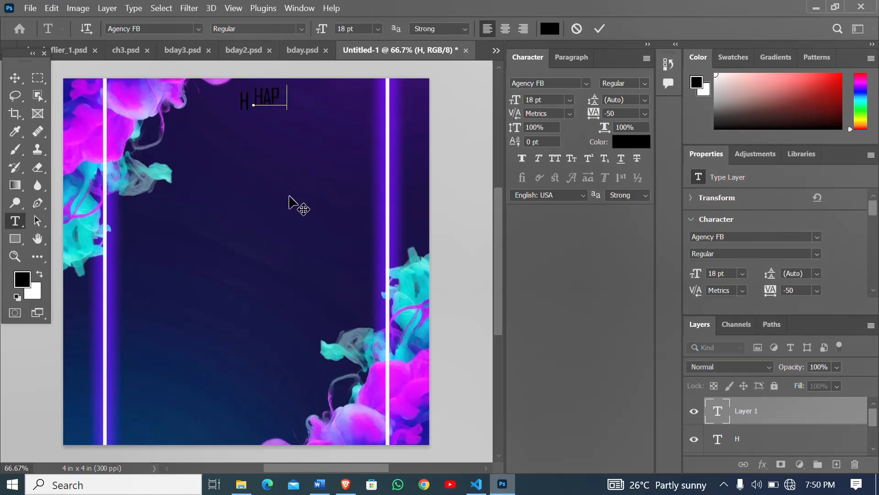
type("PY BIRTHDAY")
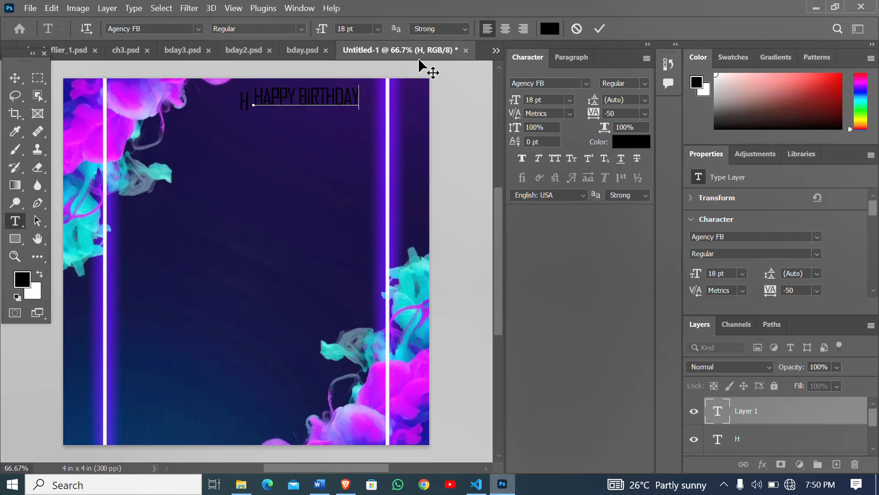
- Close bday.psd and review the text layout in bday2.psd before returning to Untitled-1
left_click(326, 51)
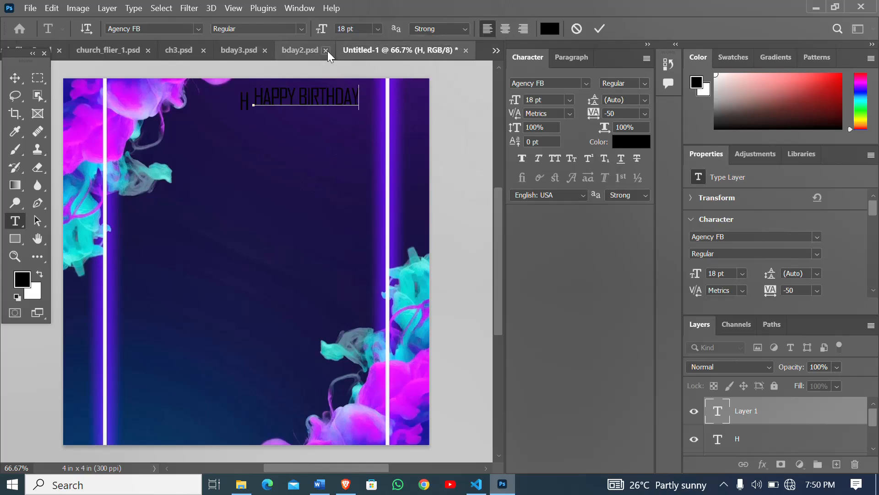
left_click(300, 51)
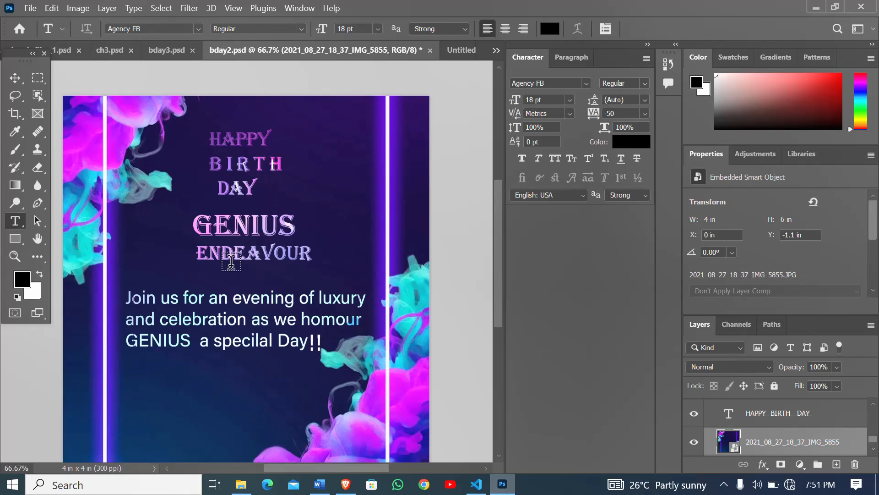
left_click(459, 51)
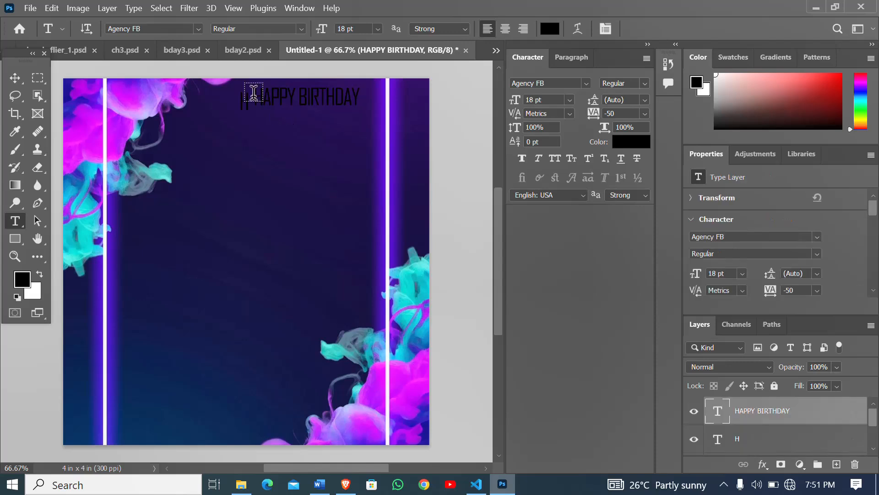
- Delete the letter H text layer and reposition the HAPPY BIRTHDAY text slightly lower, near the upper middle of the canvas
left_click(764, 444)
key("Delete")
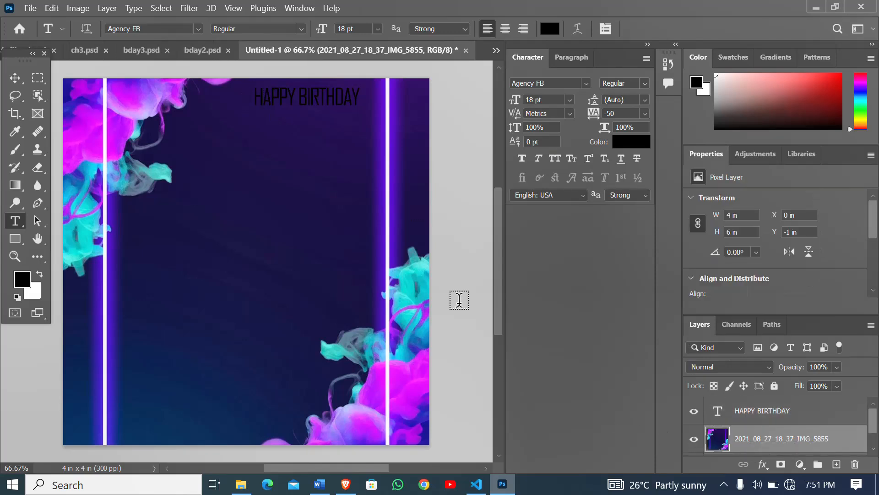
left_click(15, 78)
left_click_drag(275, 90, 348, 103)
key("ctrl+z")
key("ctrl+z")
key("ctrl+z")
key("ctrl+z")
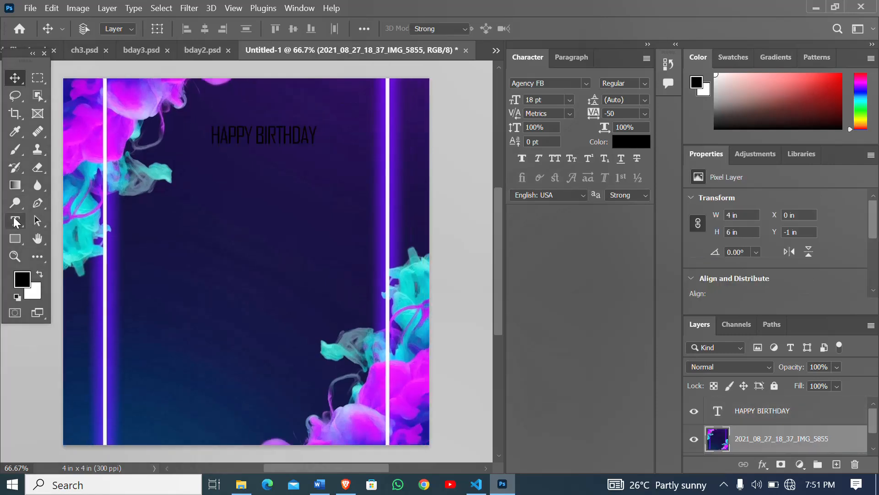
- Add a text layer below HAPPY BIRTHDAY containing the celebrant's two-word name in capitals, one word per line
left_click(16, 221)
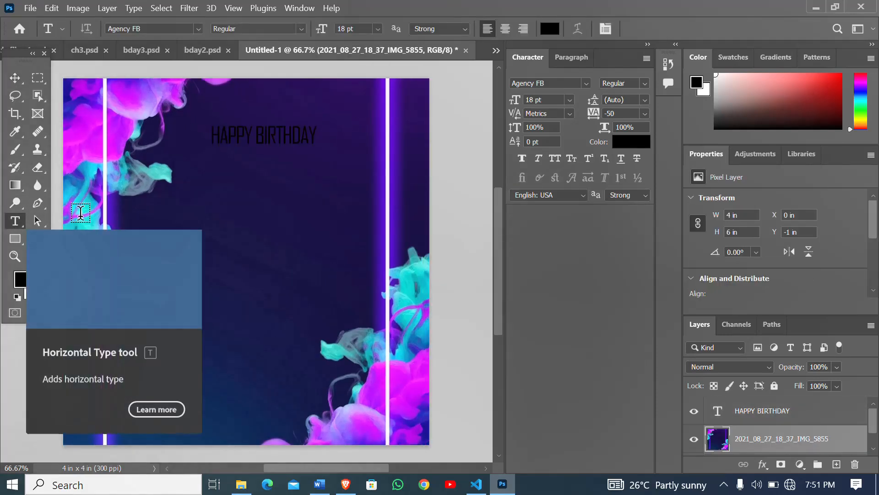
left_click(212, 194)
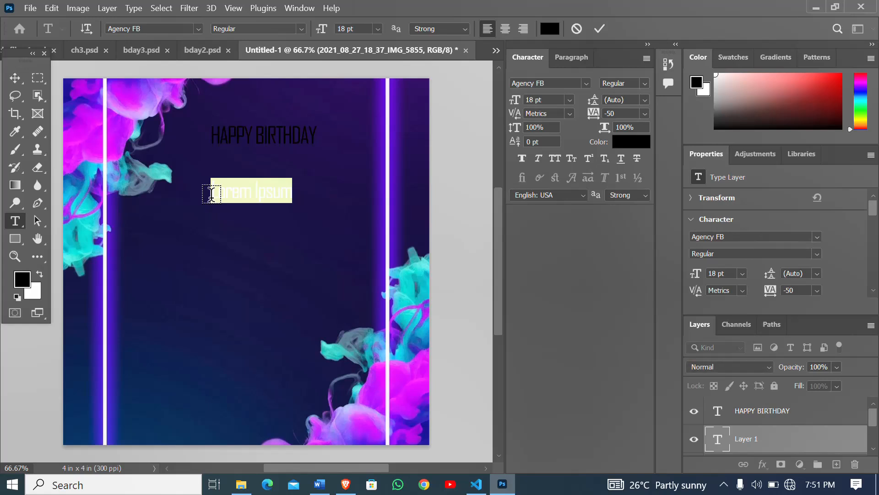
key("BackSpace")
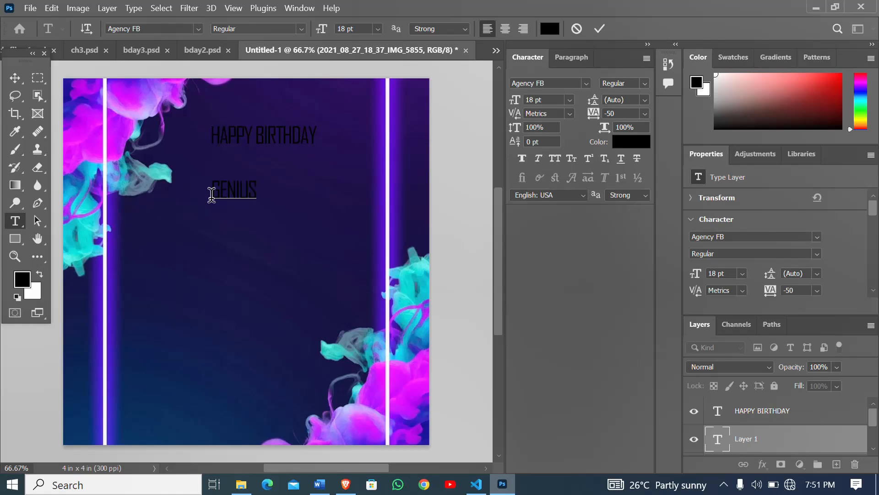
type("EN")
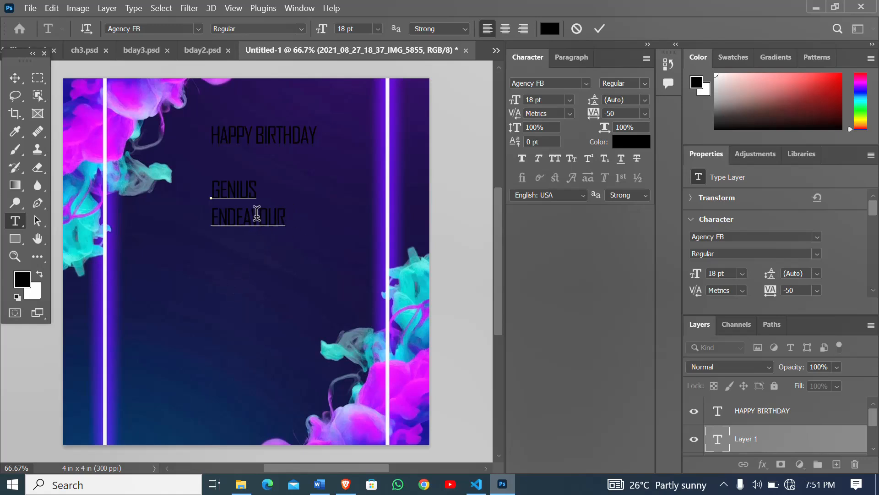
key("ctrl+Return")
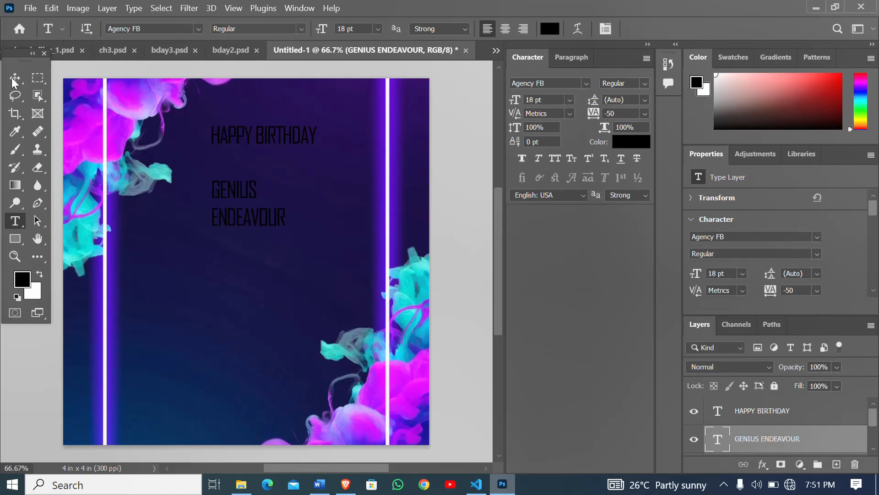
- Copy the "Join us for an evening of luxury" paragraph from bday2.psd into Untitled-1 below the name and fit it between the vertical lines
left_click(234, 49)
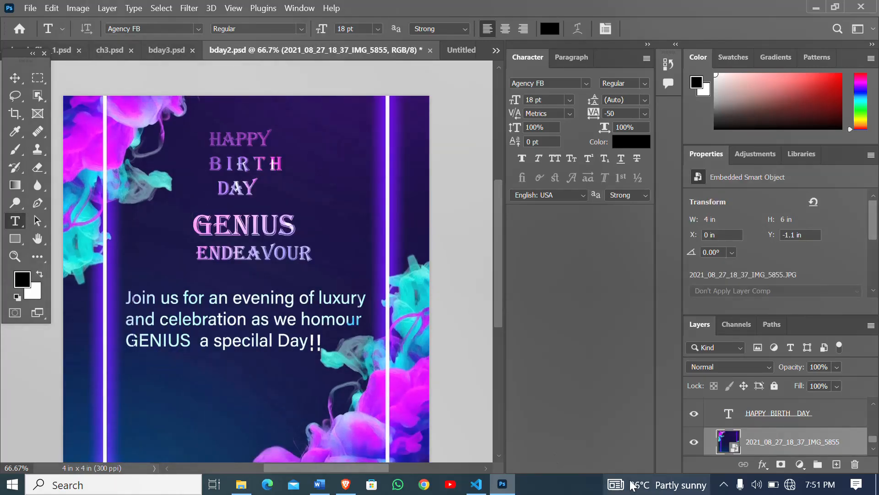
scroll(779, 426, "up", 3)
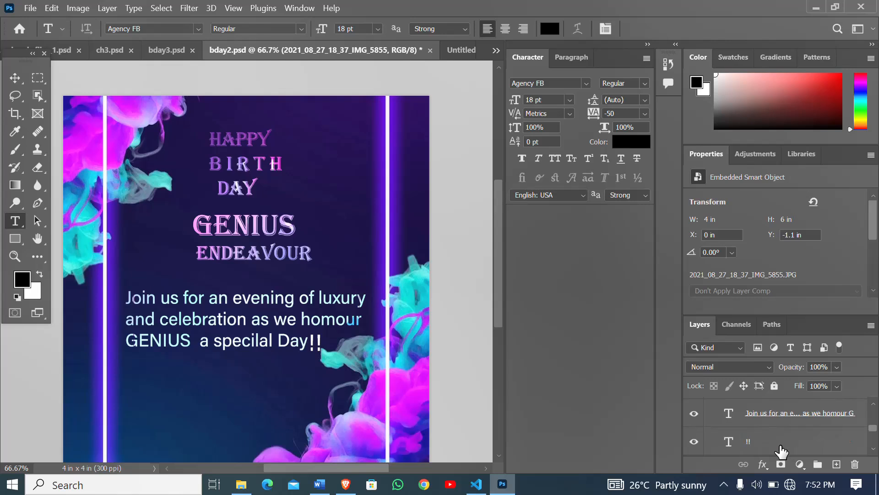
left_click(780, 415)
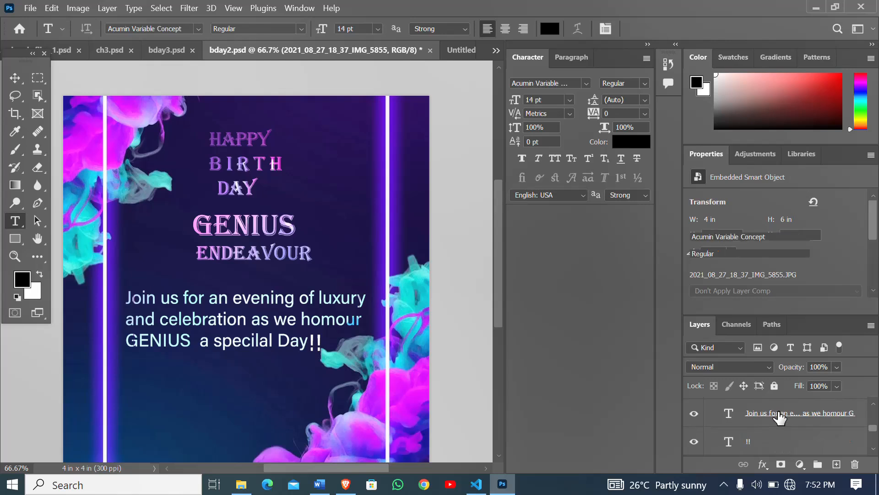
left_click(724, 416)
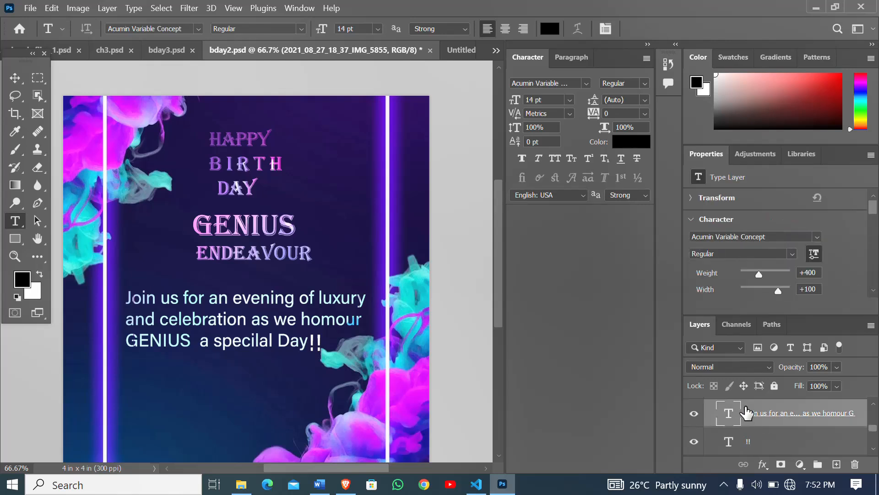
key("ctrl+Tab")
left_click(182, 300)
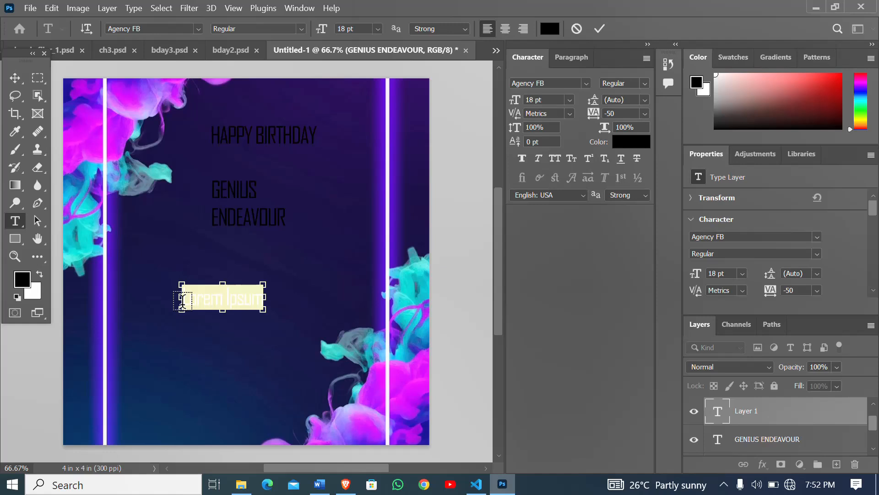
type("Join us for an evening of luxury and celebration as we homour GENIUS  a specilal Day")
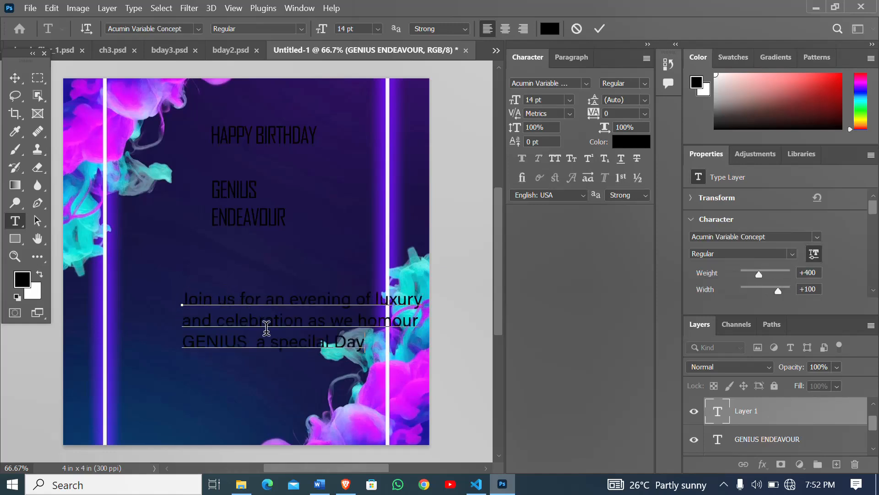
left_click(15, 79)
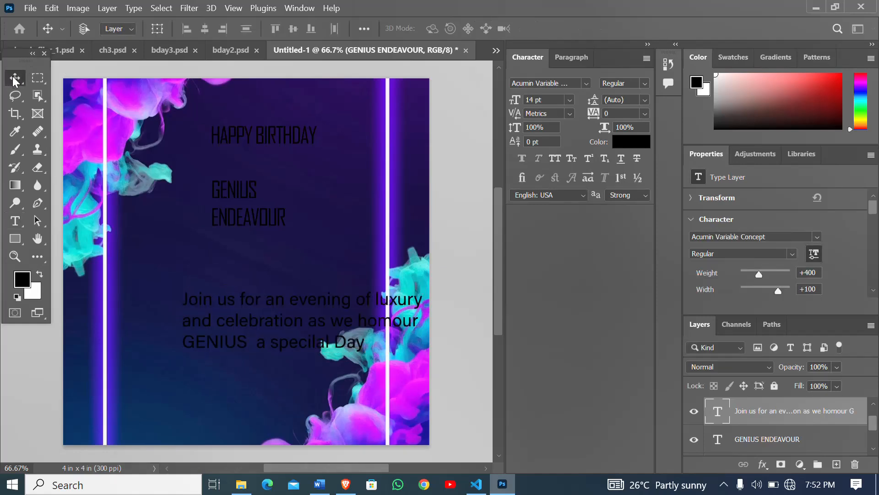
left_click_drag(277, 296, 212, 291)
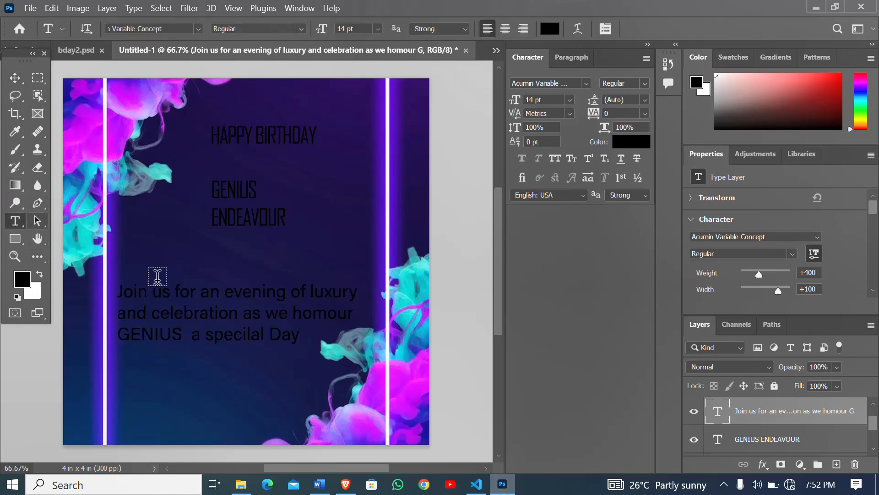
- Append !! to the end of the invitation paragraph and color only those exclamation marks white
left_click(306, 338)
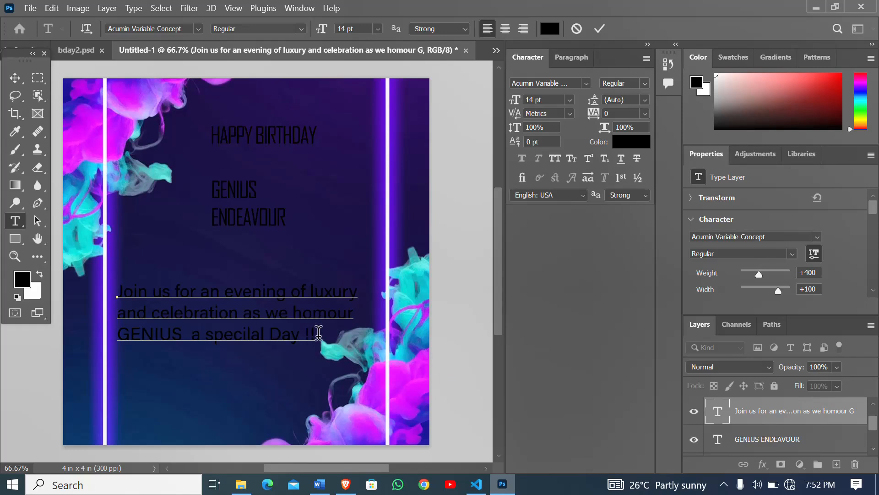
left_click_drag(318, 333, 306, 334)
left_click(641, 143)
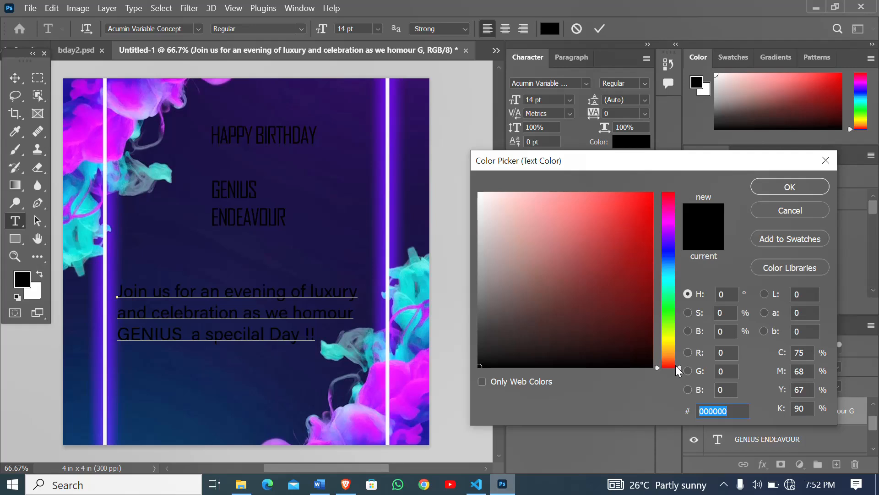
key("BackSpace")
type("FFF")
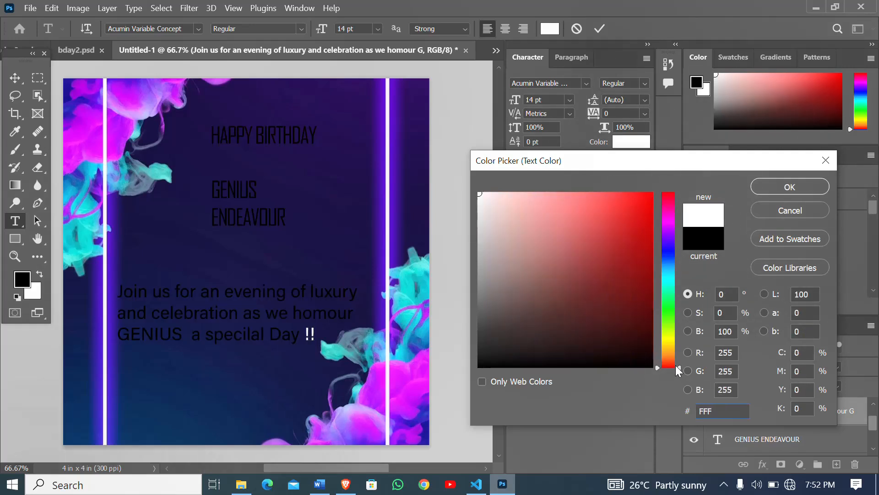
key("Return")
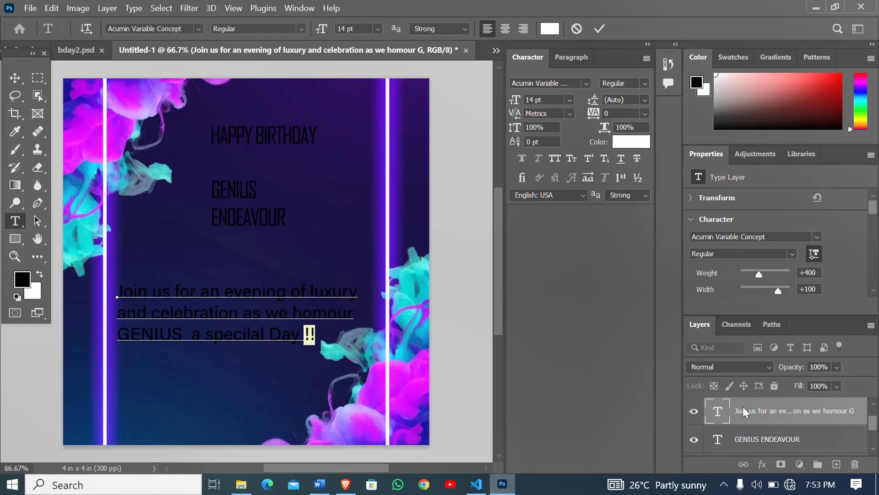
left_click(763, 439)
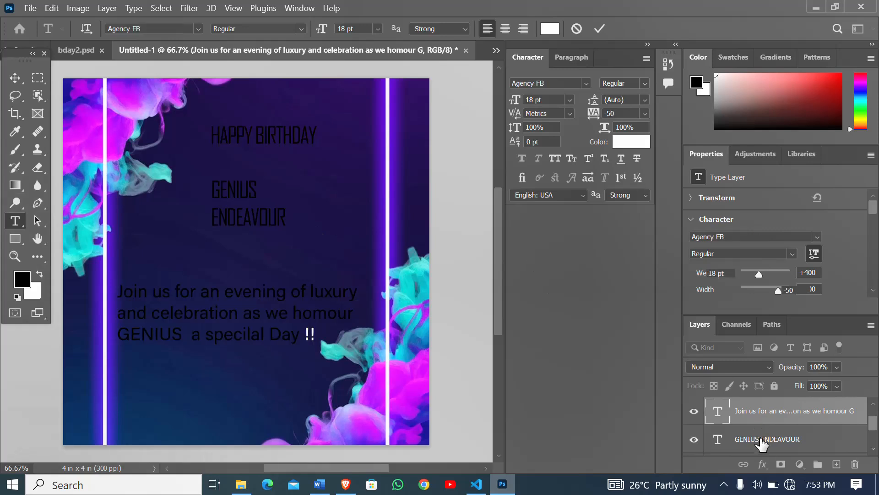
- Break the HAPPY BIRTHDAY heading into three lines, HAPPY, BIRTH and DAY, and move it up clear of the celebrant's name
scroll(763, 440, "down", 2)
scroll(763, 435, "up", 3)
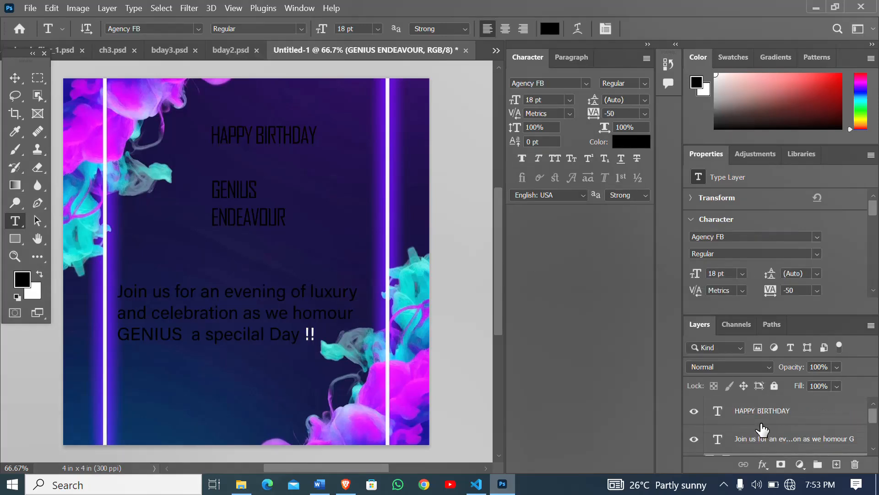
double_click(762, 411)
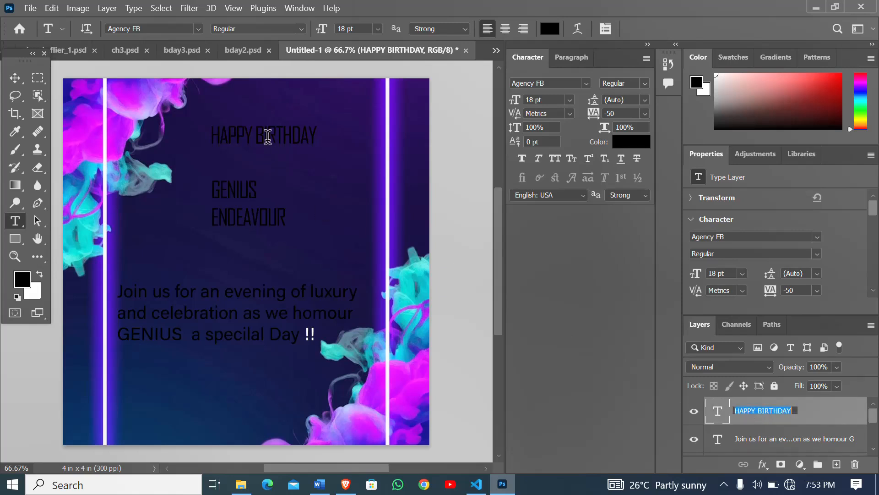
left_click(255, 134)
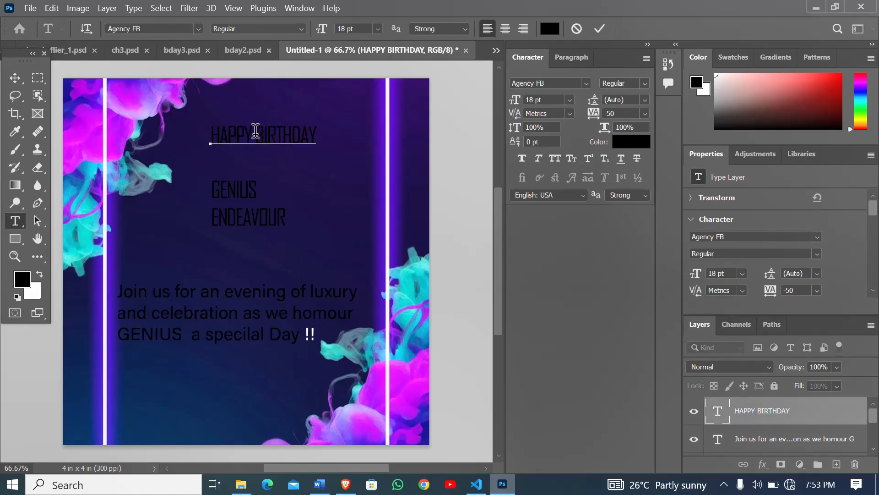
key("Return")
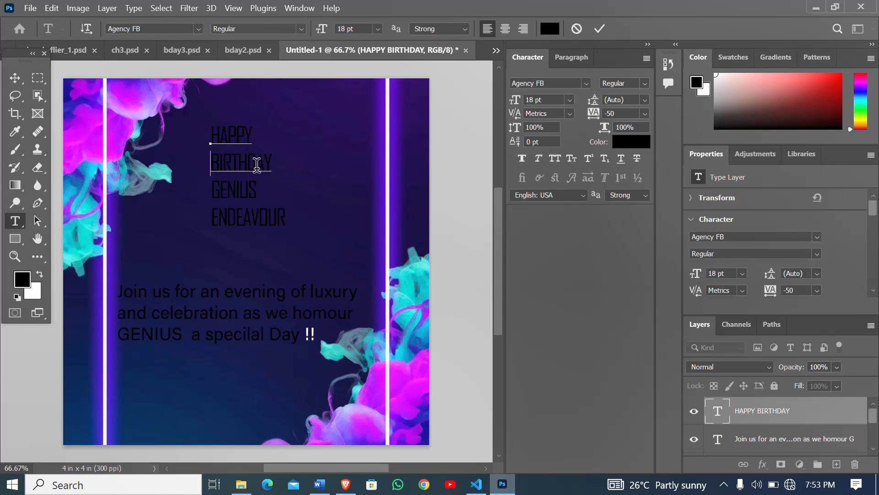
left_click(253, 160)
key("Return")
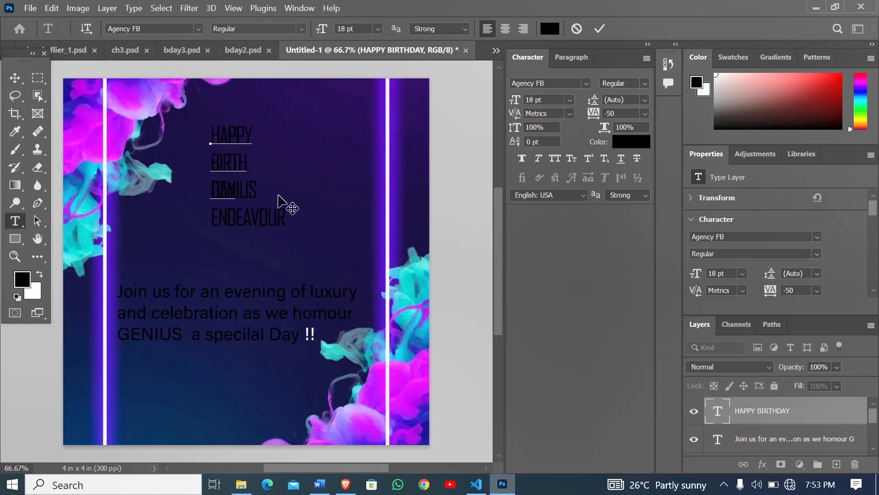
left_click(15, 78)
left_click_drag(221, 161, 240, 130)
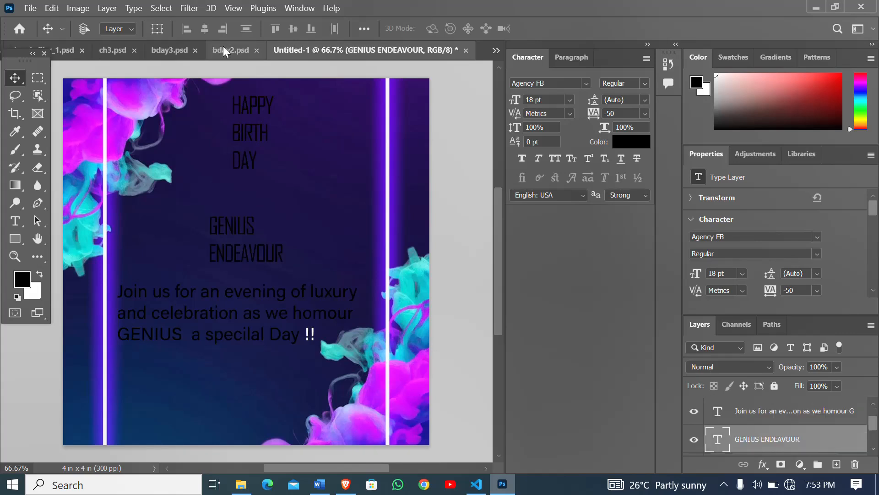
- Check the font settings of the HAPPY BIRTH DAY layer in bday2.psd and return to Untitled-1
left_click(223, 49)
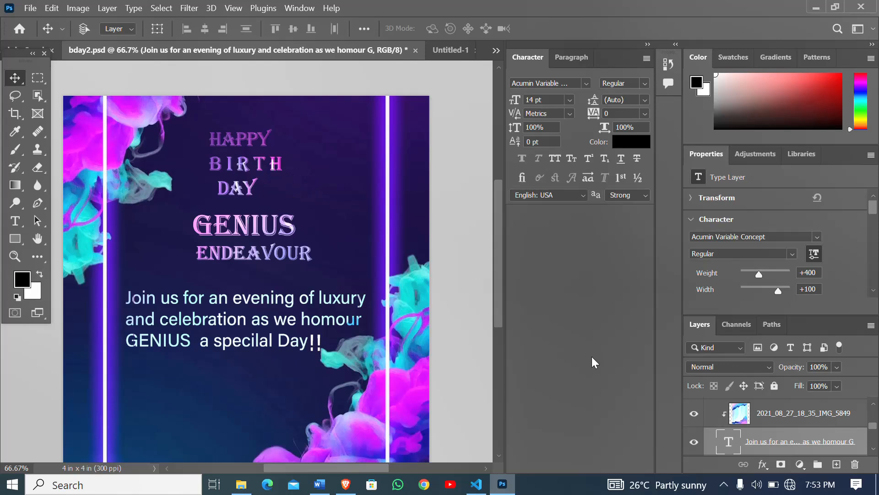
scroll(811, 411, "down", 3)
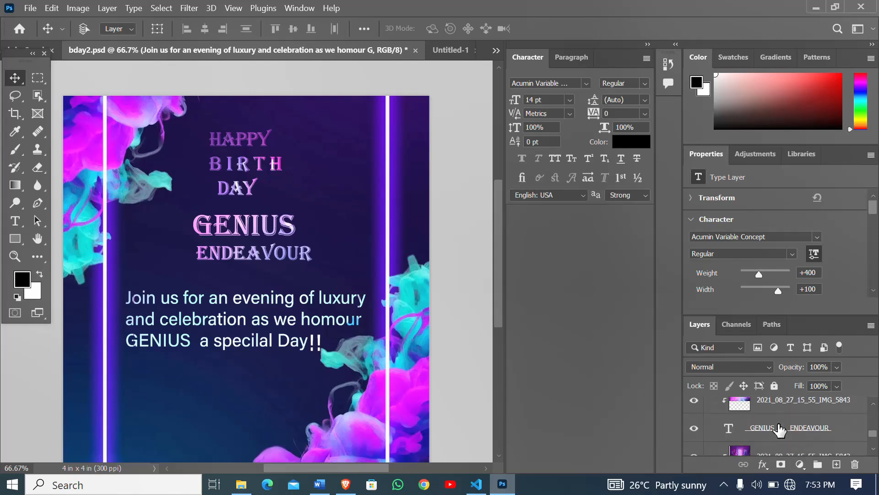
scroll(780, 431, "down", 1)
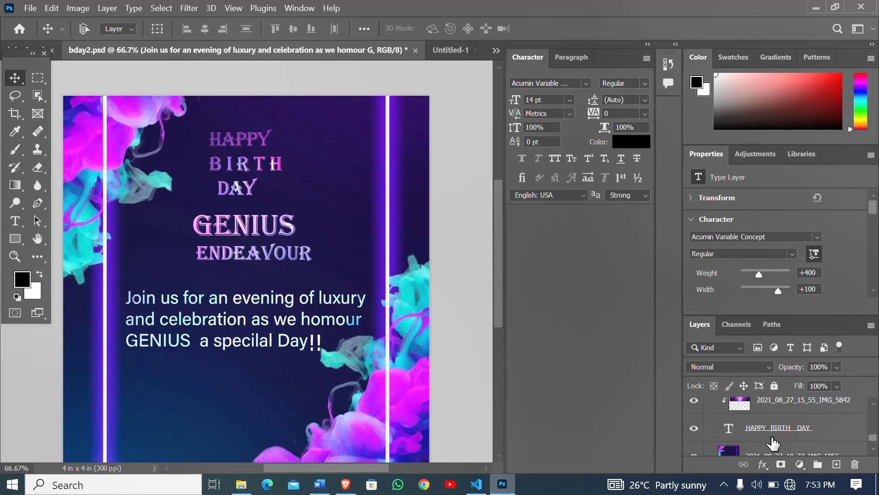
left_click(774, 434)
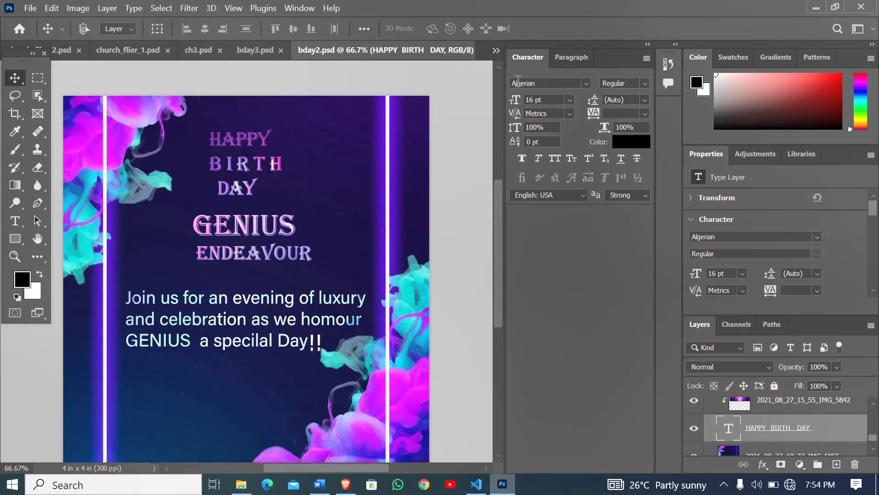
left_click(499, 52)
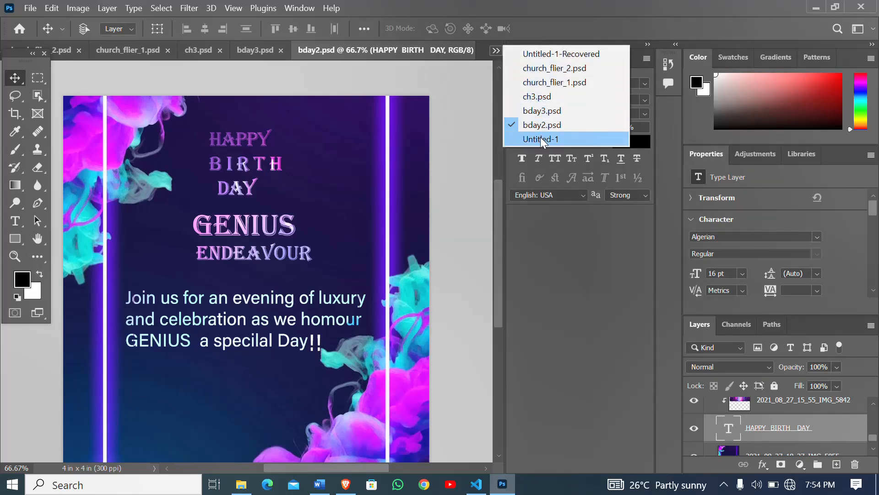
left_click(554, 139)
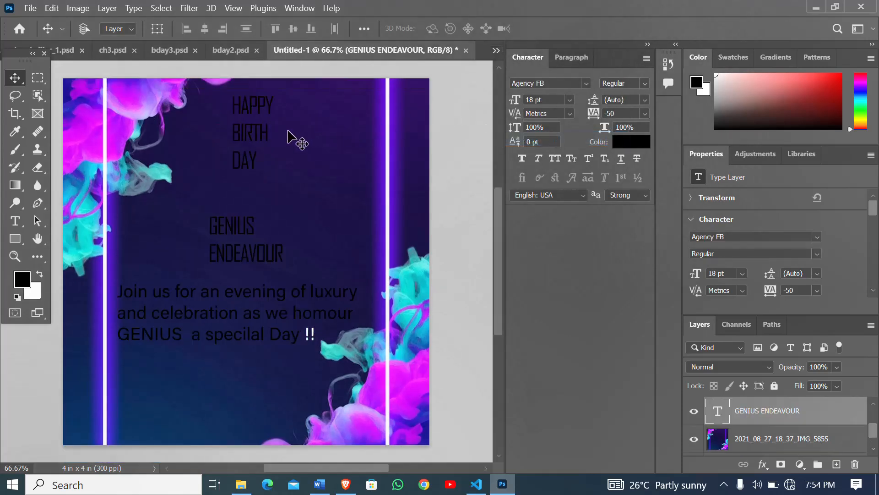
- Change the font of the whole HAPPY BIRTH DAY heading in Untitled-1 to Algerian
key("t")
left_click_drag(232, 108, 333, 149)
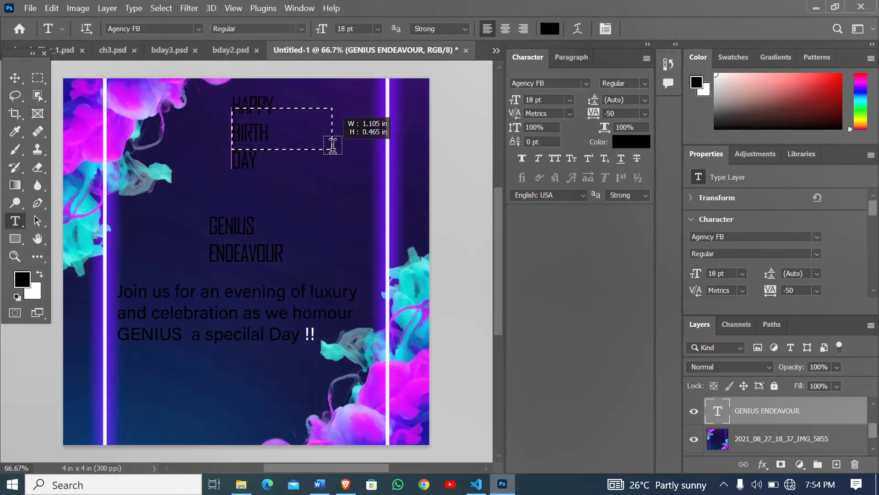
left_click_drag(232, 103, 277, 164)
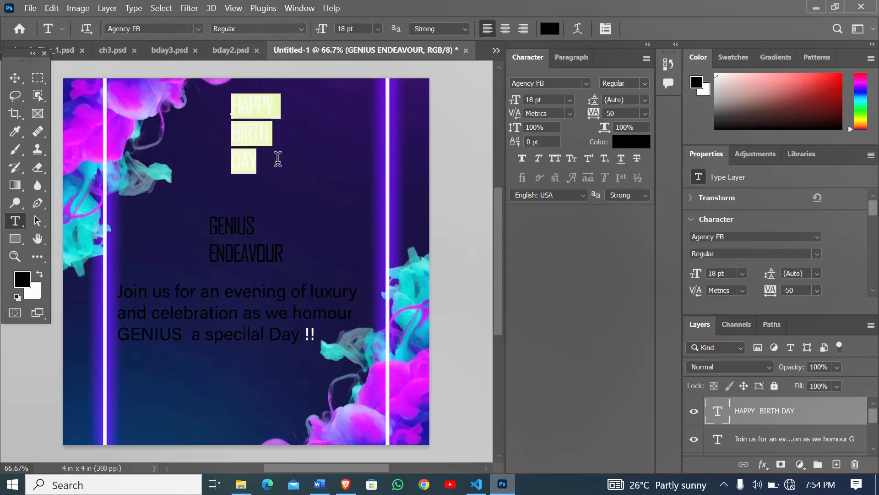
left_click(586, 84)
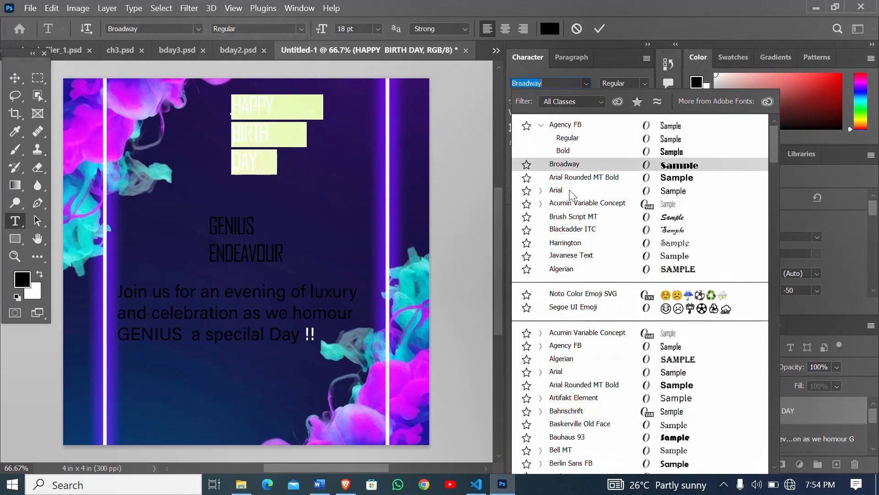
left_click(571, 269)
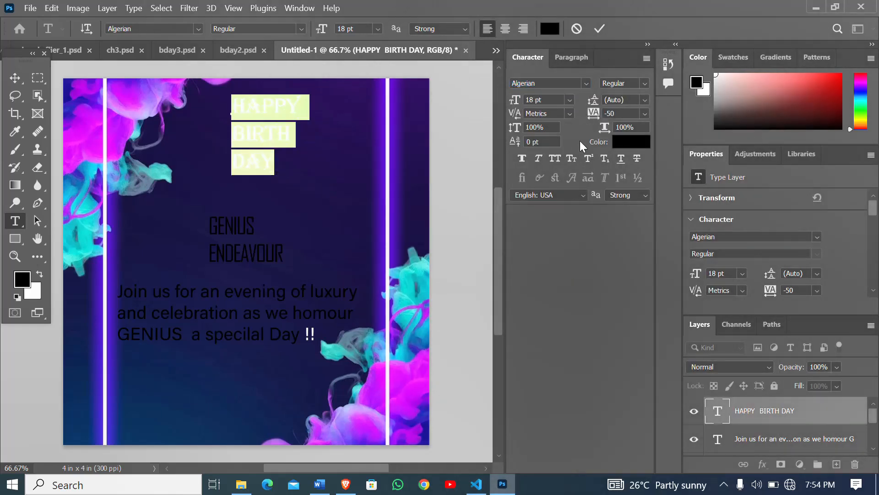
left_click(290, 161)
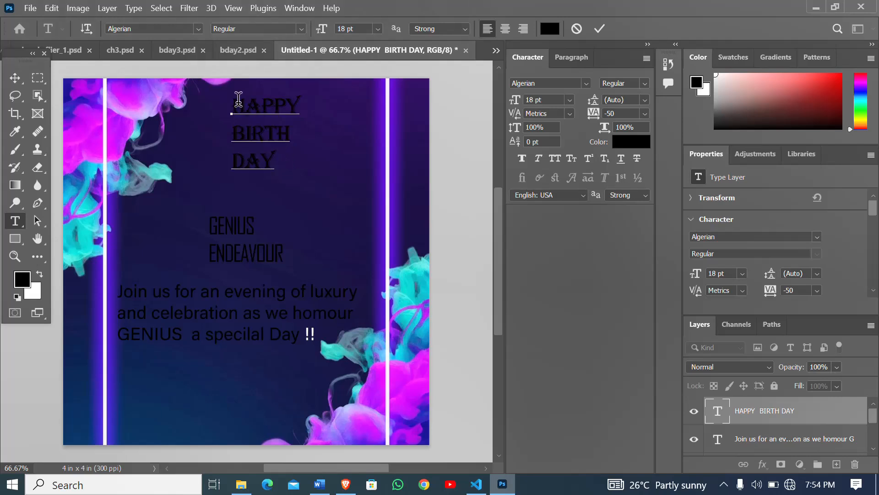
- Set the letter tracking to 25 for the word HAPPY and to 200 for the word DAY
left_click_drag(232, 102, 316, 98)
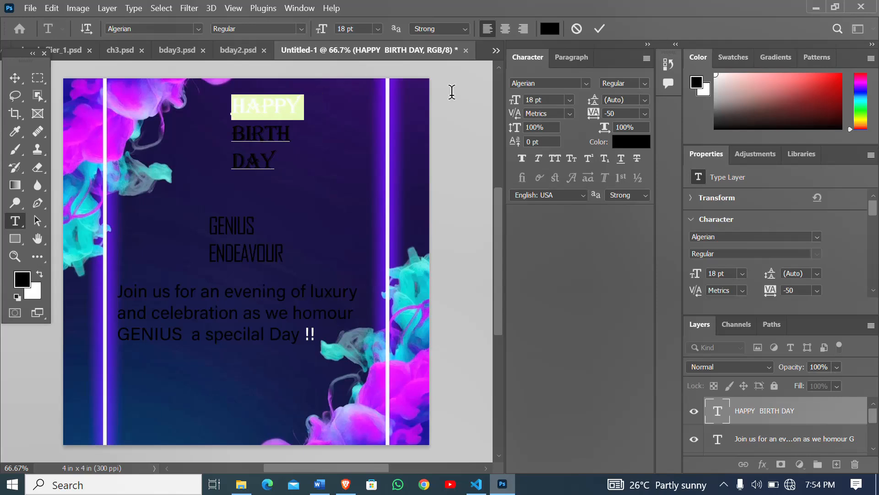
left_click(646, 113)
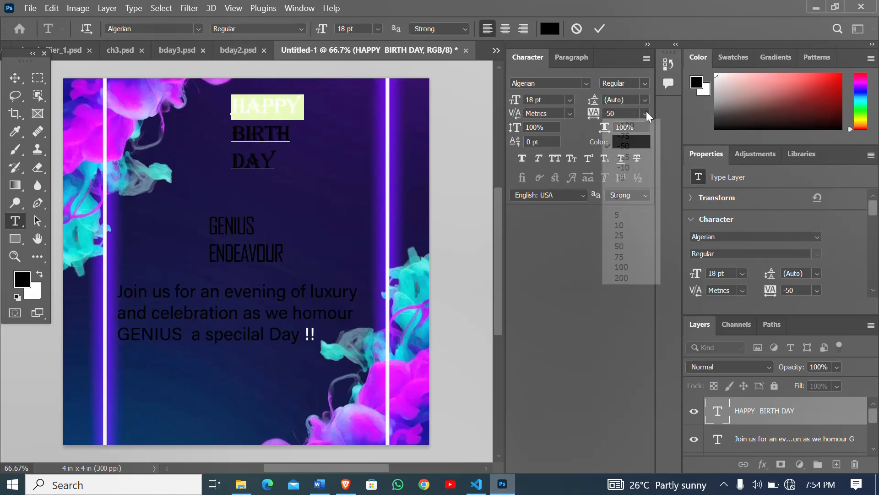
left_click(634, 240)
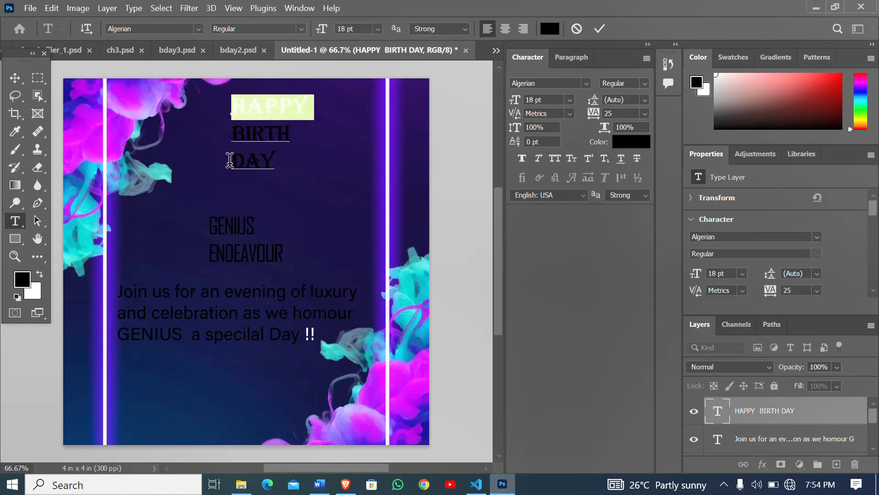
left_click_drag(230, 160, 299, 161)
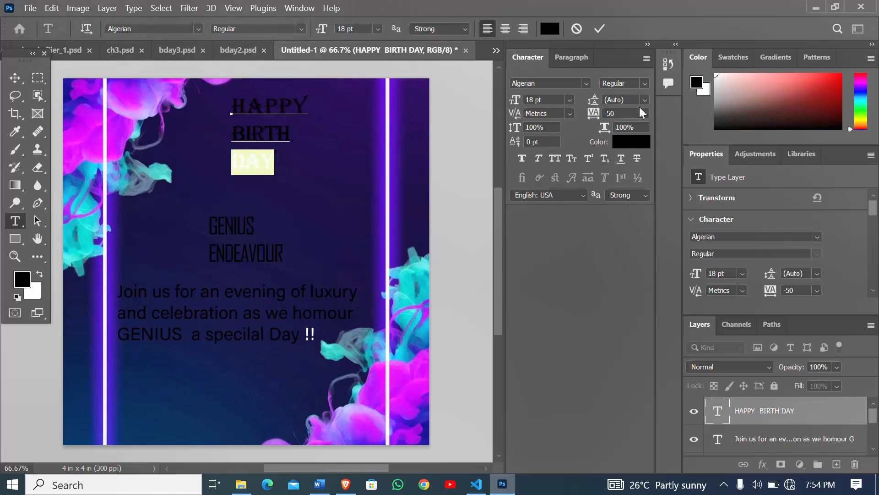
left_click(645, 114)
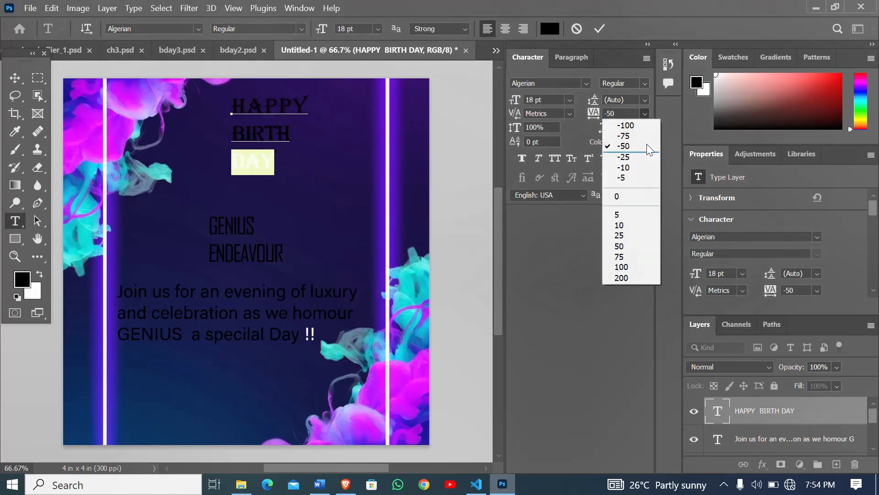
left_click(640, 288)
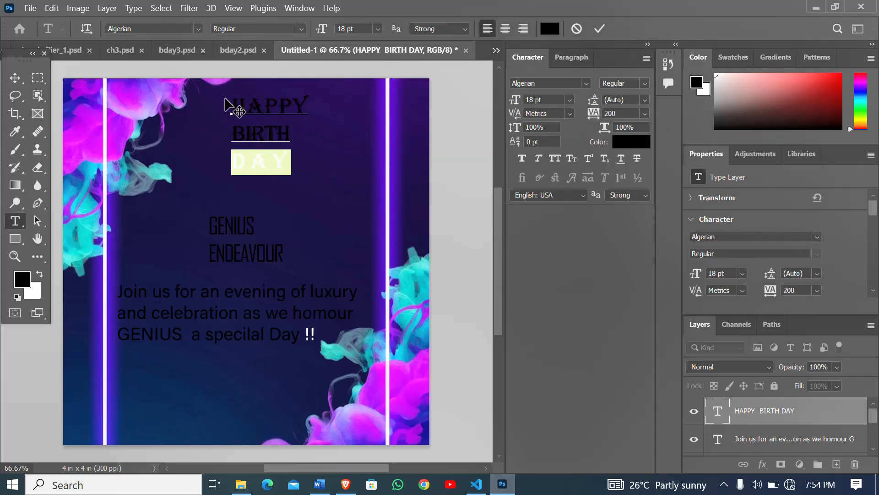
- Enlarge the three-line HAPPY BIRTH DAY heading to 24 pt and shift it slightly left and down
left_click_drag(230, 105, 324, 159)
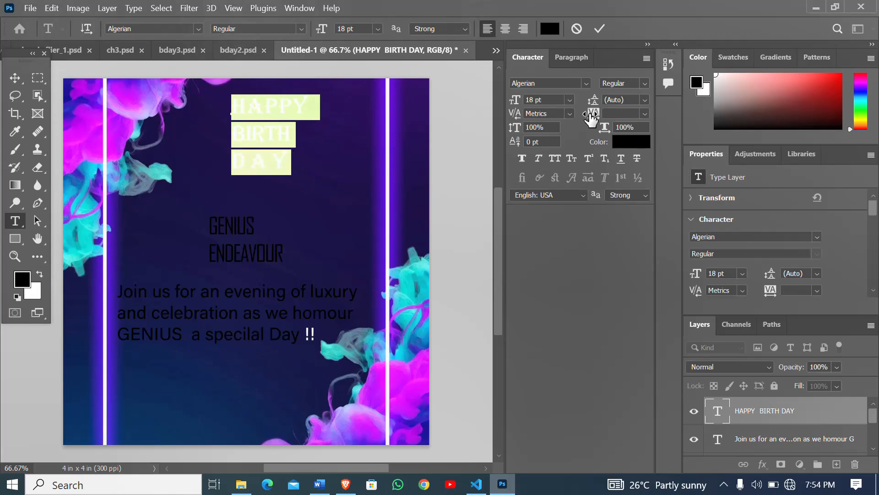
left_click(569, 101)
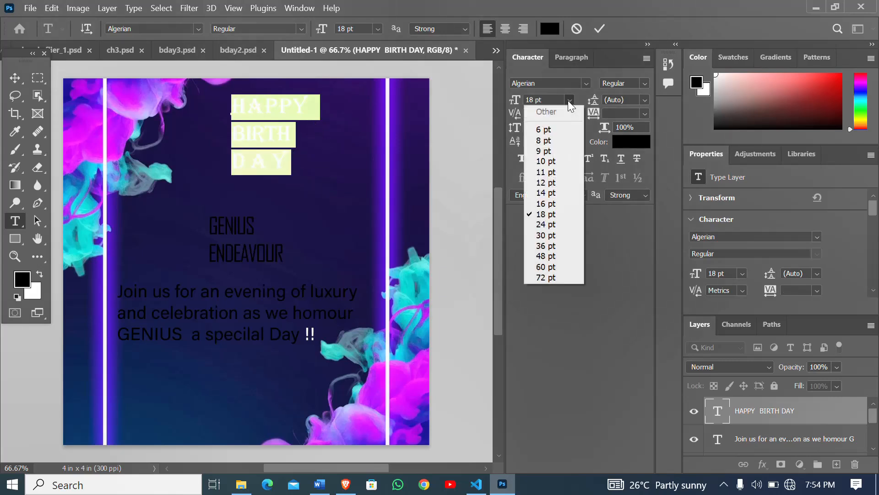
left_click(541, 224)
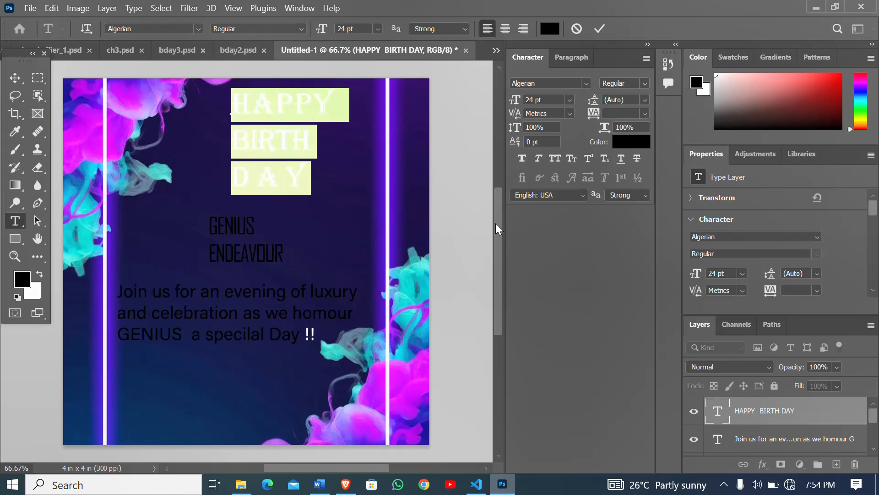
left_click(295, 137)
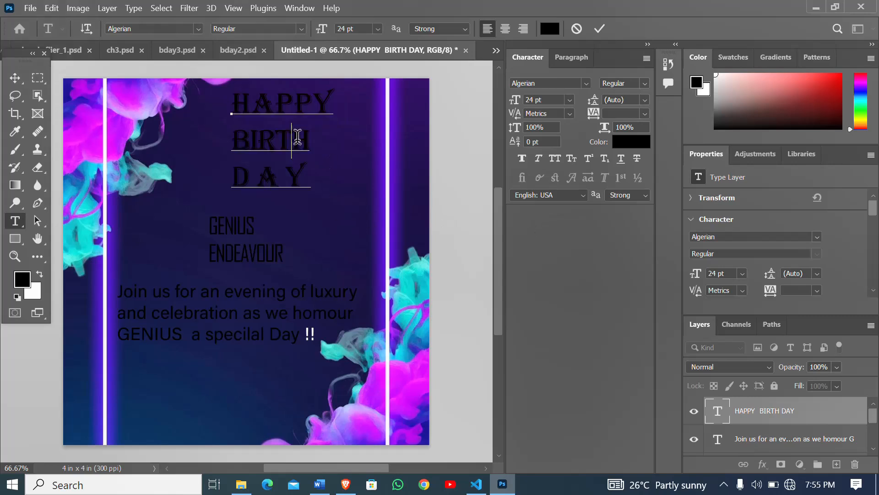
left_click(16, 77)
left_click_drag(291, 118, 270, 117)
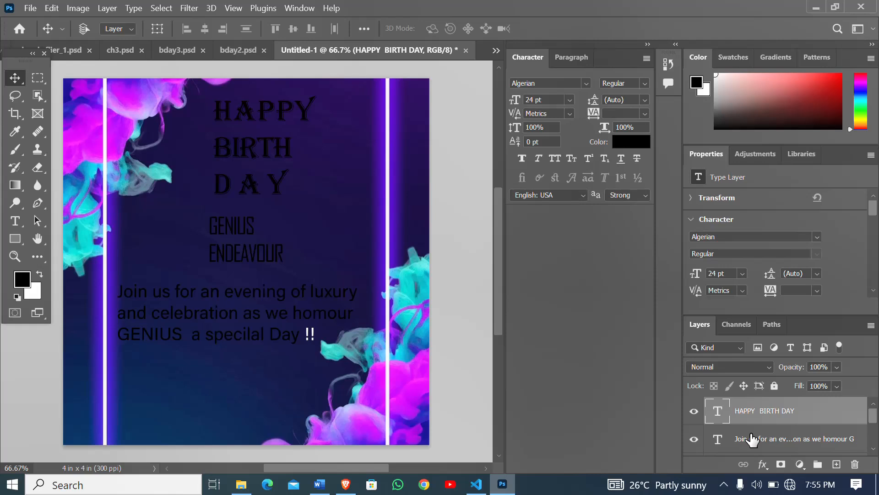
- Change the font of both lines of the celebrant's name to Broadway
scroll(751, 439, "down", 2)
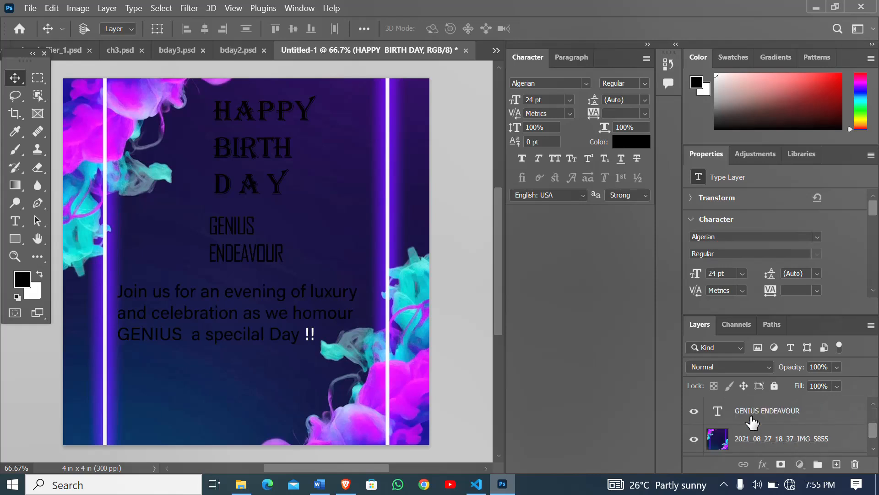
left_click(752, 420)
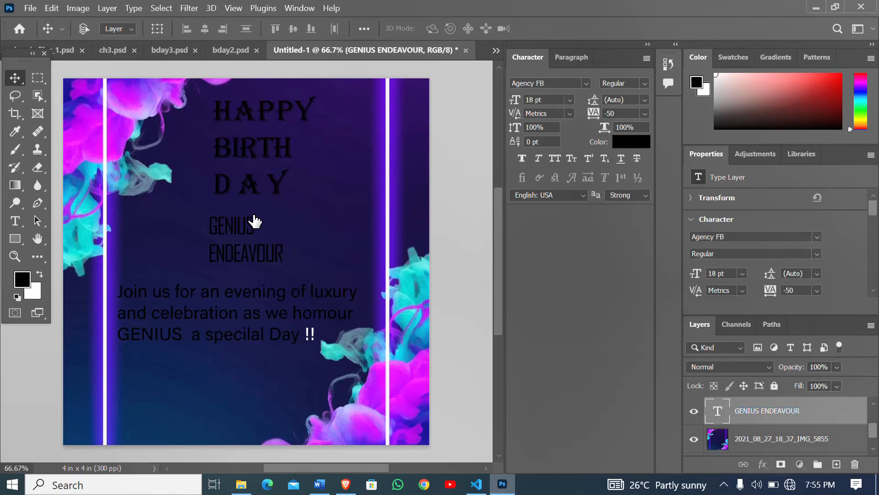
left_click(14, 220)
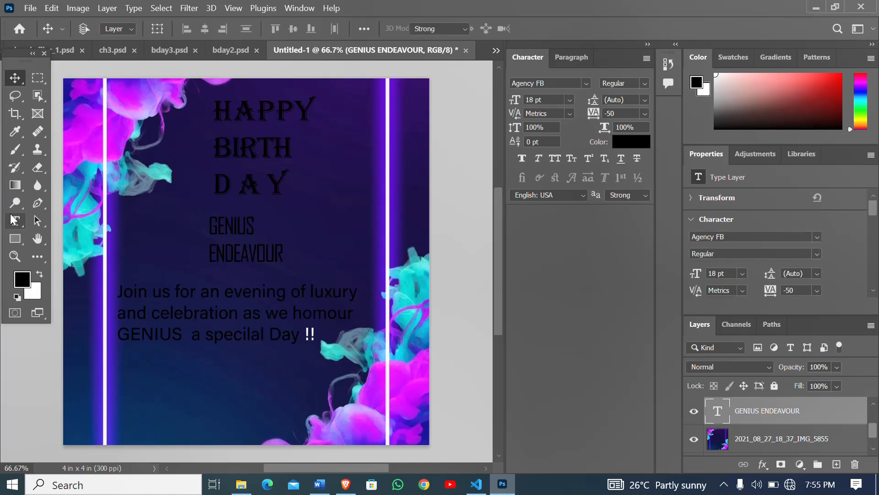
left_click_drag(207, 220, 294, 269)
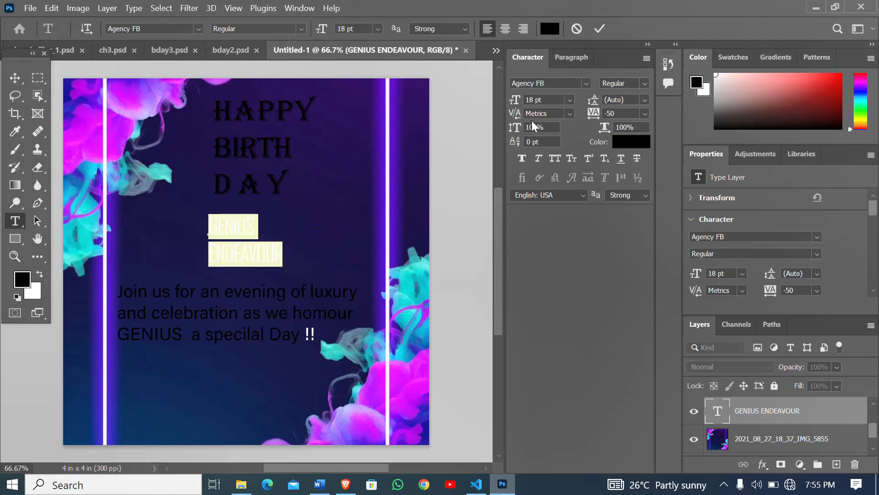
left_click(587, 82)
key("Up")
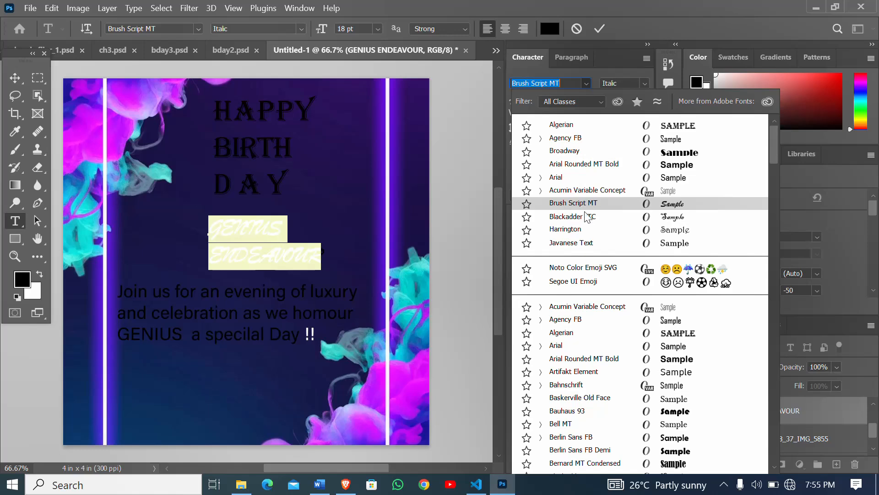
key("Down")
key("Down")
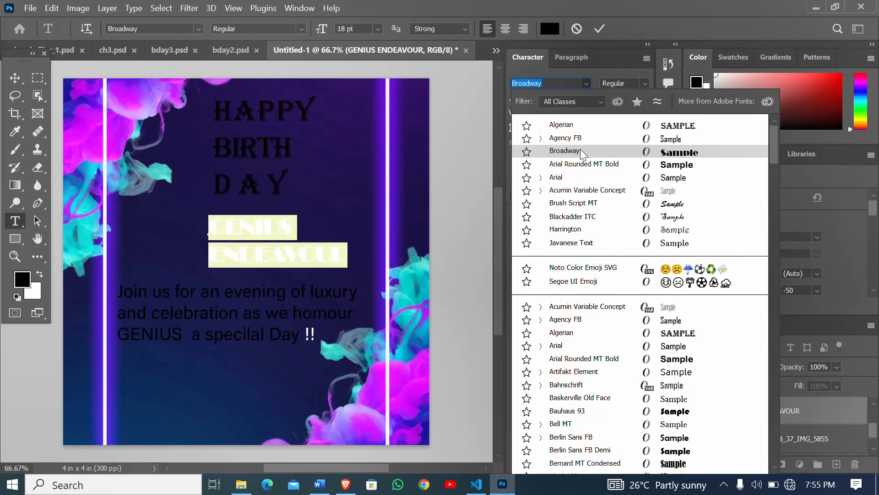
left_click(581, 149)
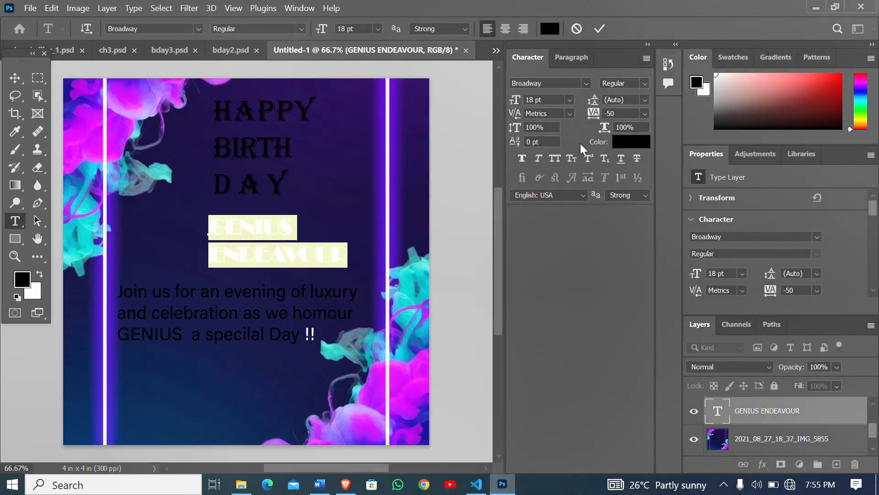
- Enlarge the celebrant's name to 24 pt and move it left so it fits between the vertical lines
left_click(571, 100)
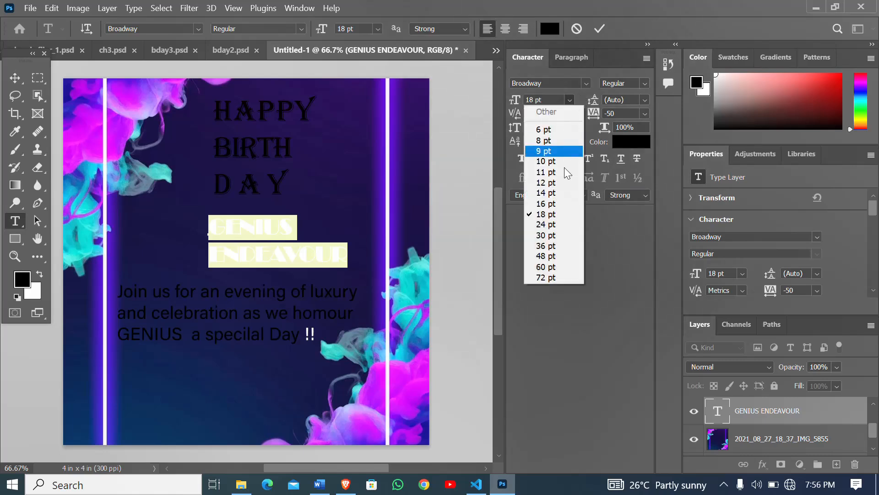
left_click(556, 223)
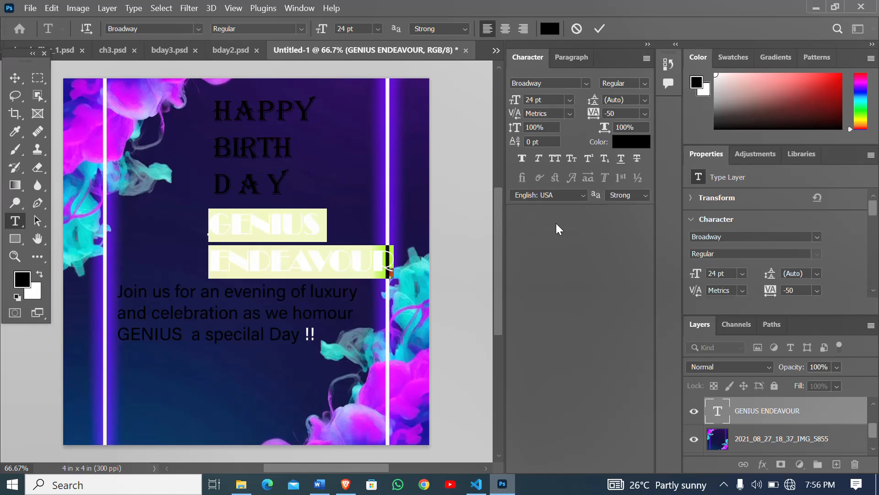
left_click(647, 113)
left_click(537, 286)
left_click(15, 79)
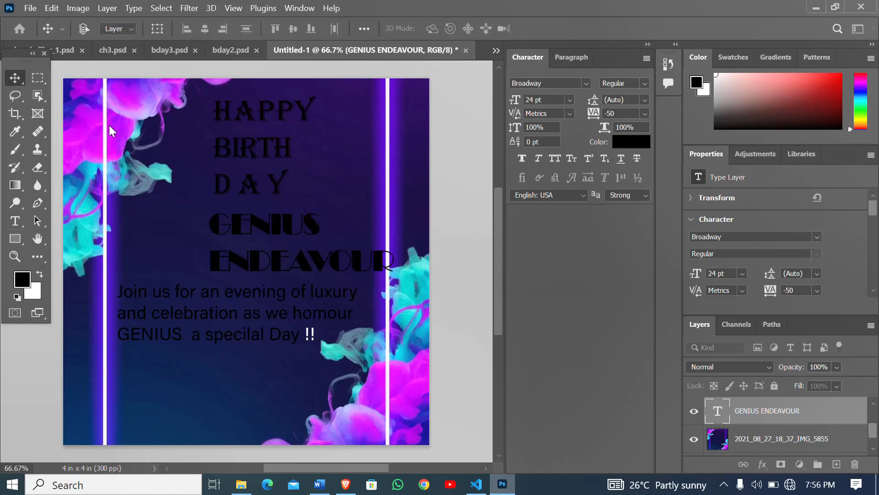
left_click_drag(259, 242, 232, 235)
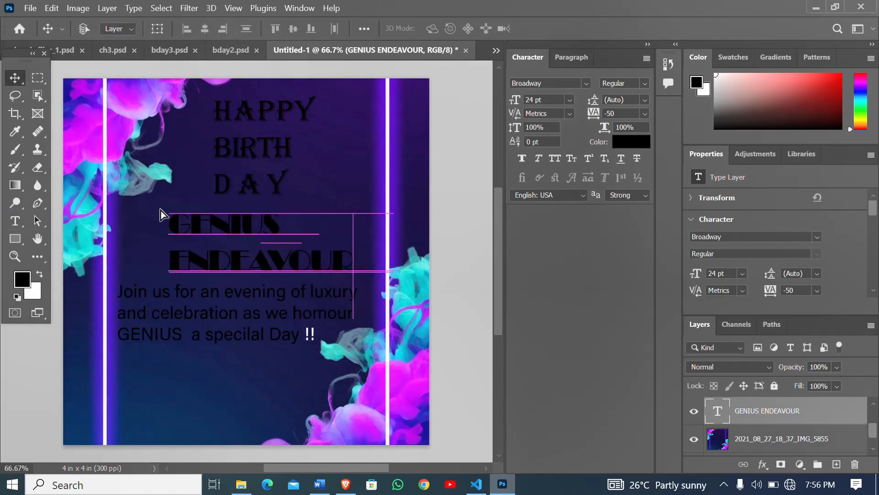
- Set the letter tracking of the first line of the celebrant's name to 200
left_click(12, 222)
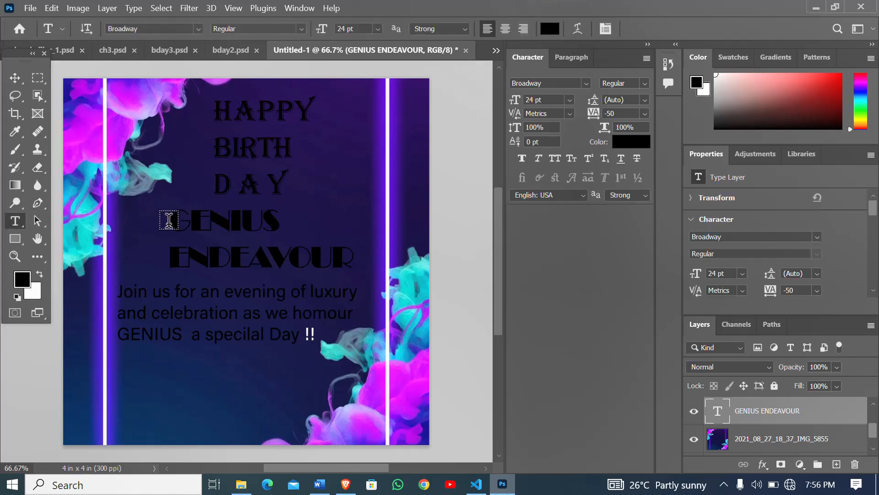
left_click_drag(169, 220, 295, 222)
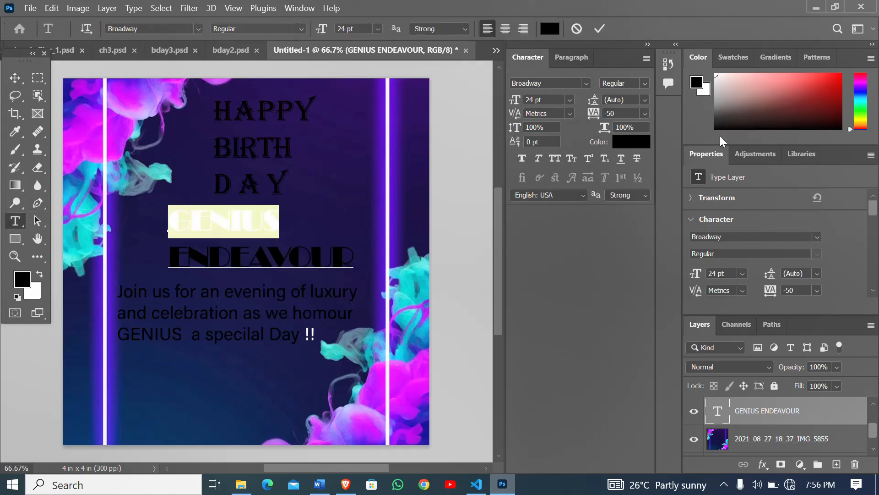
left_click(644, 114)
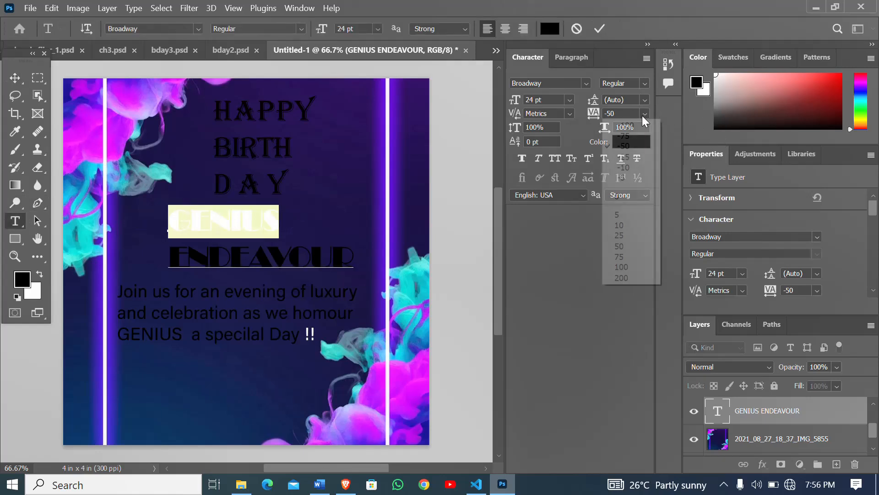
left_click(637, 277)
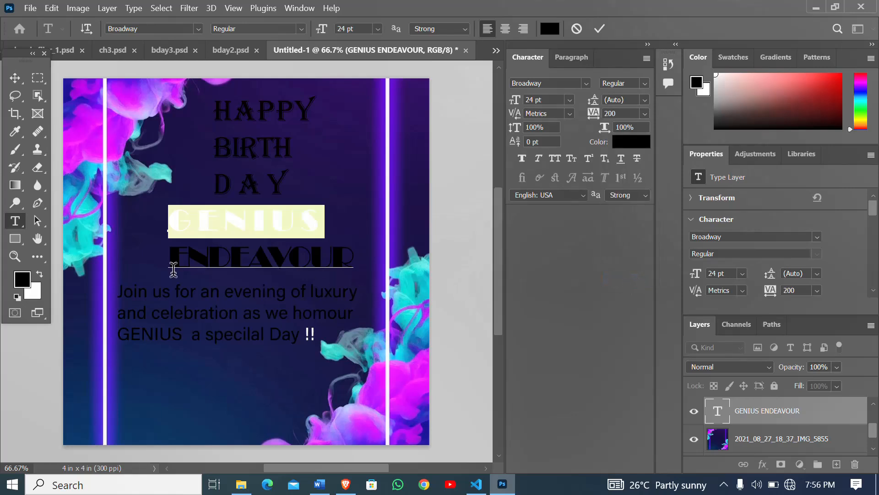
left_click(16, 82)
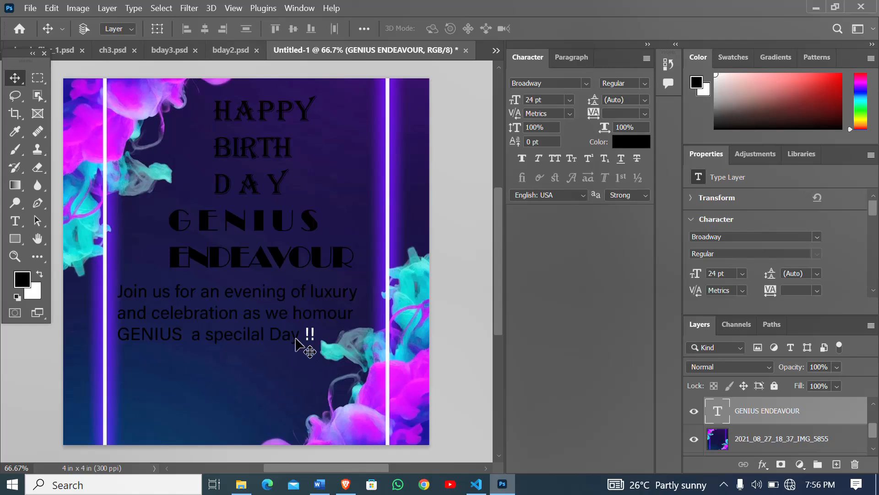
- Compare the text layout with the original flyer in bday2.psd and return to Untitled-1
scroll(268, 238, "up", 1)
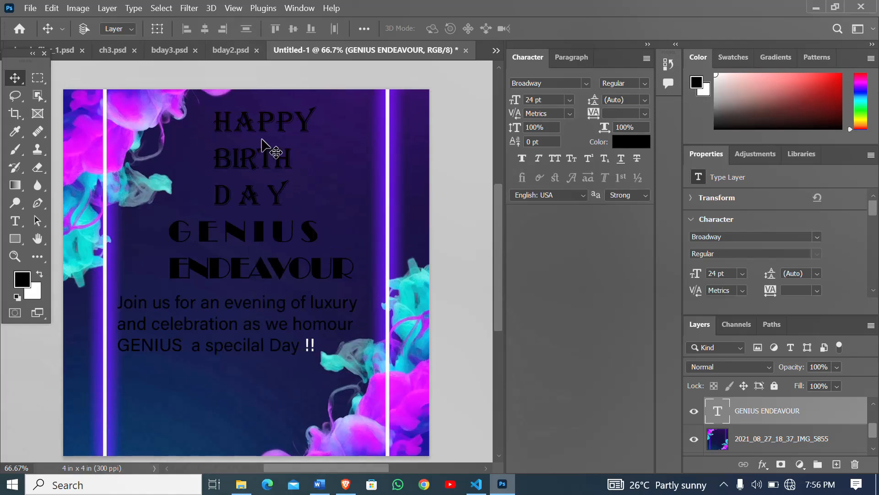
left_click(230, 51)
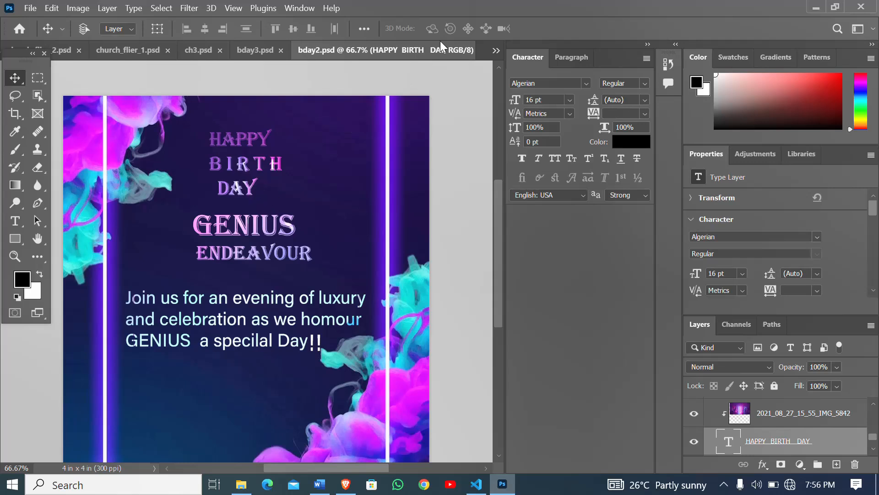
left_click(495, 50)
left_click(531, 139)
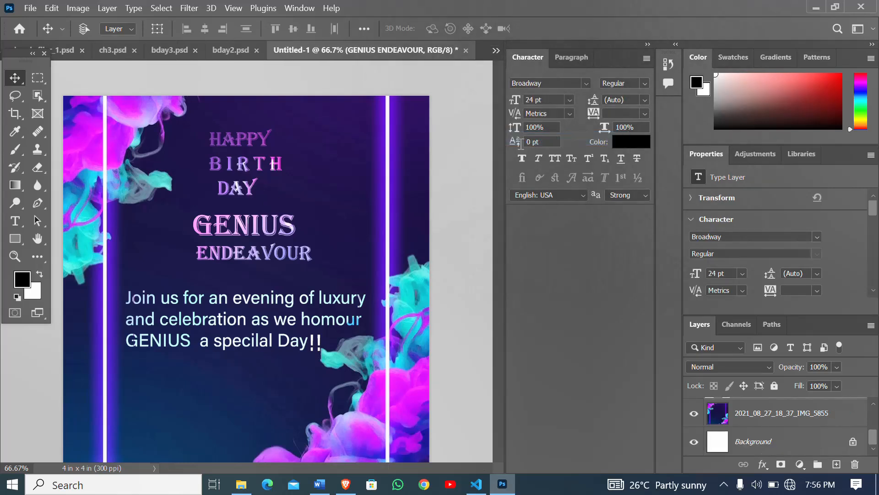
- Place the blue polygon background image 2021_08_27_18_35_IMG_5849 as an embedded image in the flyer
scroll(297, 334, "up", 2)
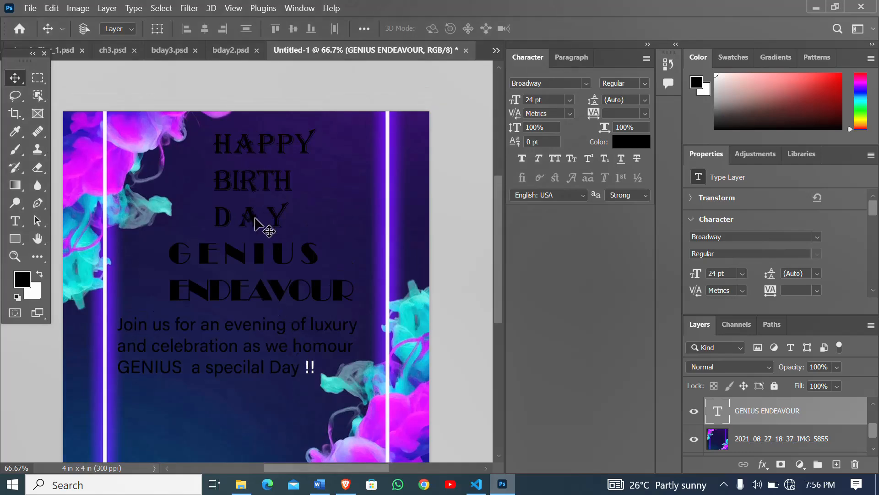
left_click(31, 9)
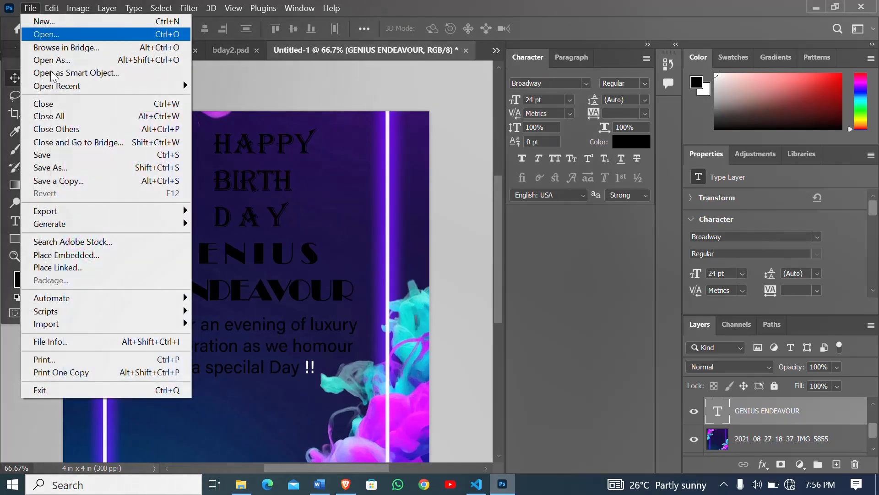
left_click(94, 253)
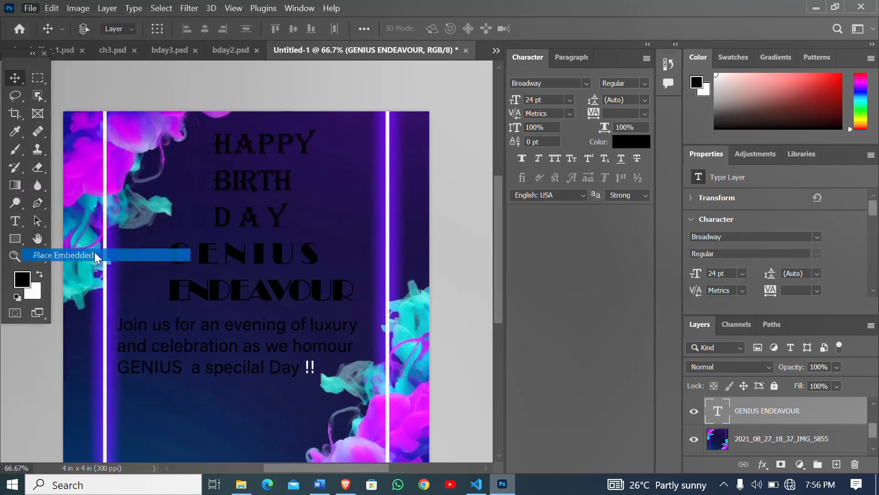
scroll(326, 218, "down", 5)
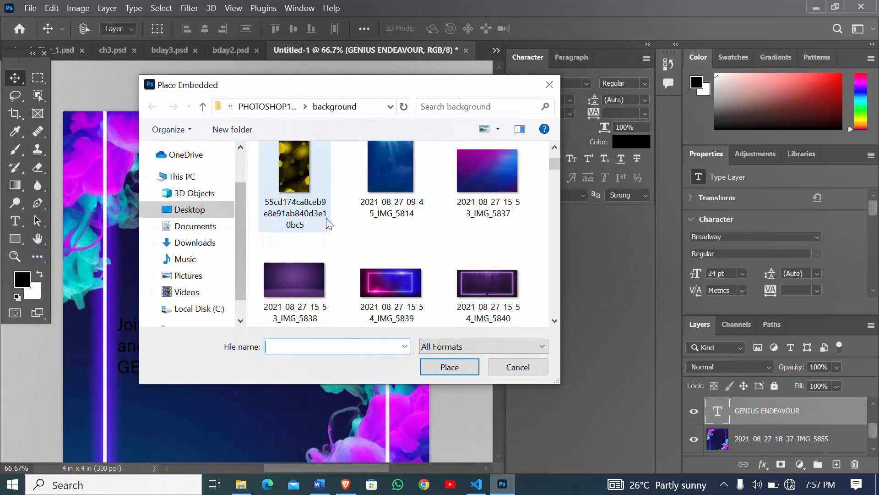
scroll(439, 207, "down", 2)
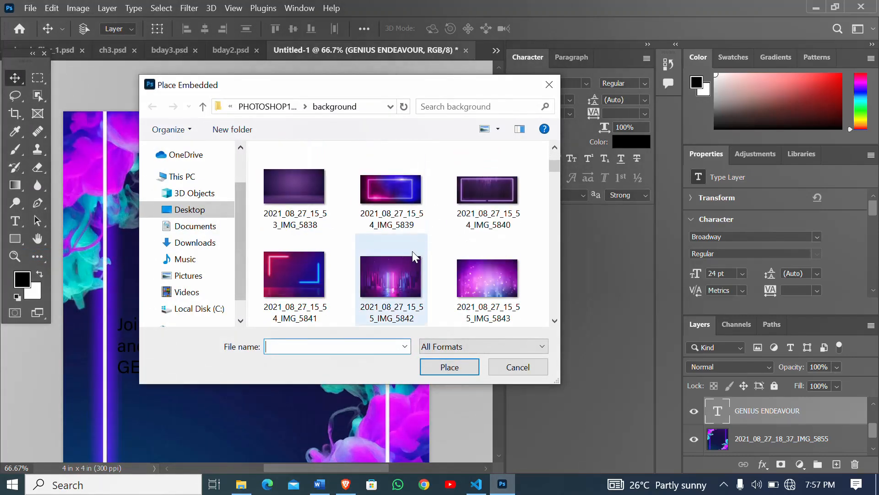
scroll(416, 265, "down", 2)
scroll(416, 265, "down", 3)
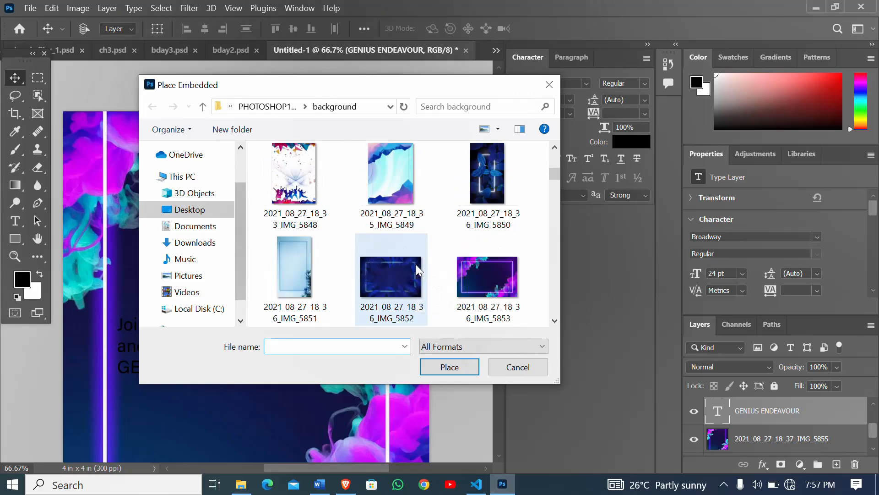
double_click(382, 175)
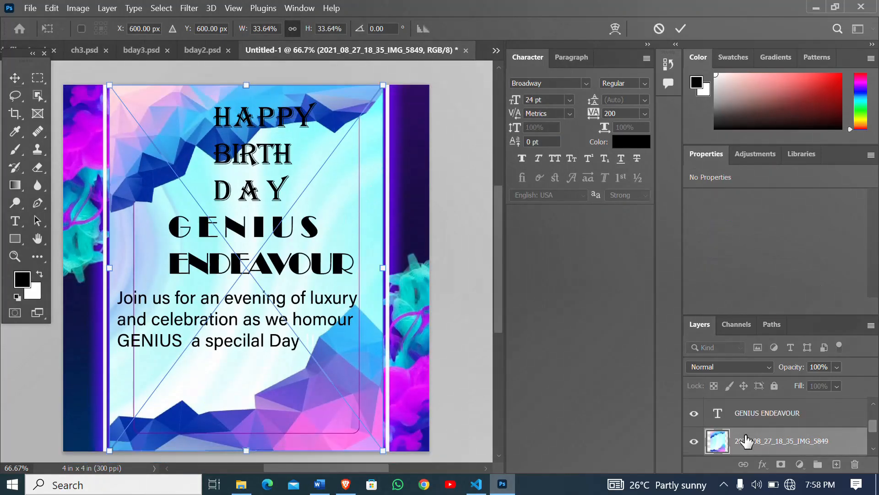
- Commit the placed IMG_5849 image and move its layer directly above the invitation text layer
left_click_drag(747, 440, 740, 404)
scroll(743, 441, "up", 2)
scroll(746, 427, "down", 1)
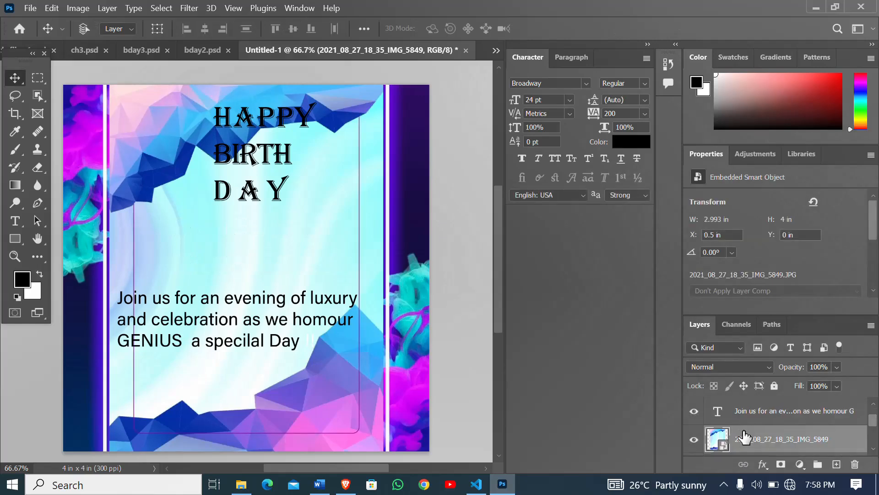
left_click_drag(743, 441, 738, 412)
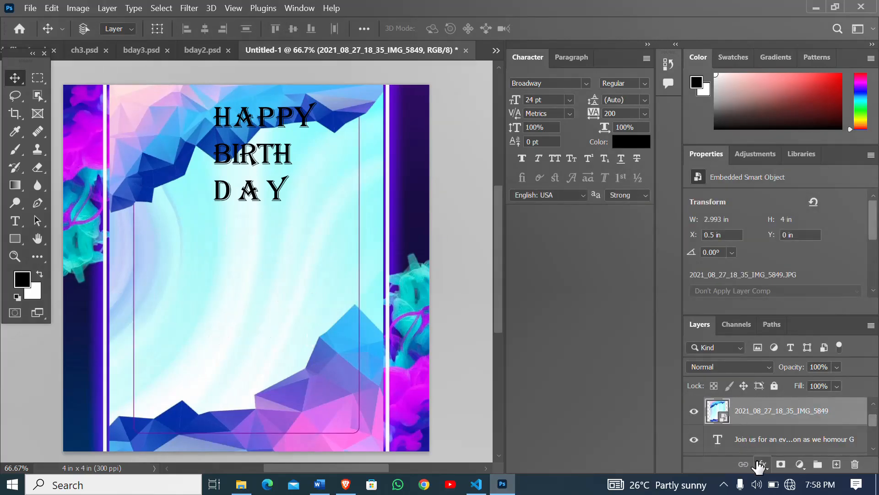
- Rasterize the IMG_5849 layer and clip it to the invitation text with a clipping mask
right_click(764, 419)
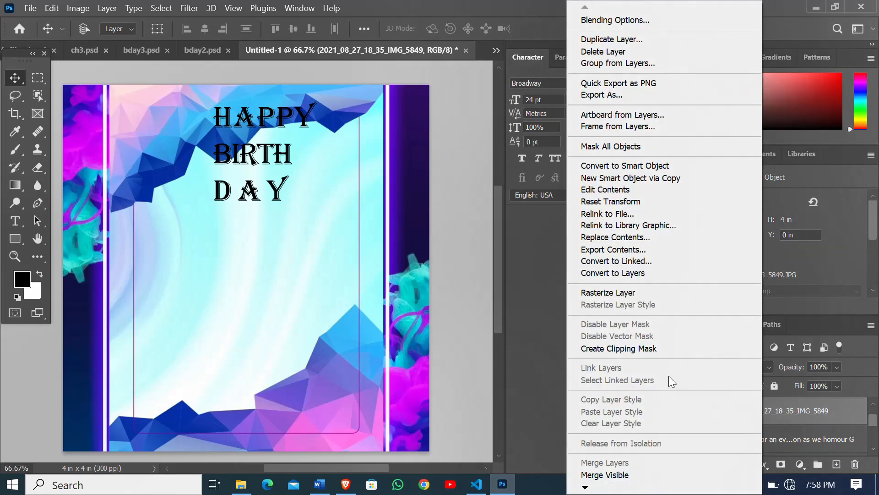
left_click(626, 294)
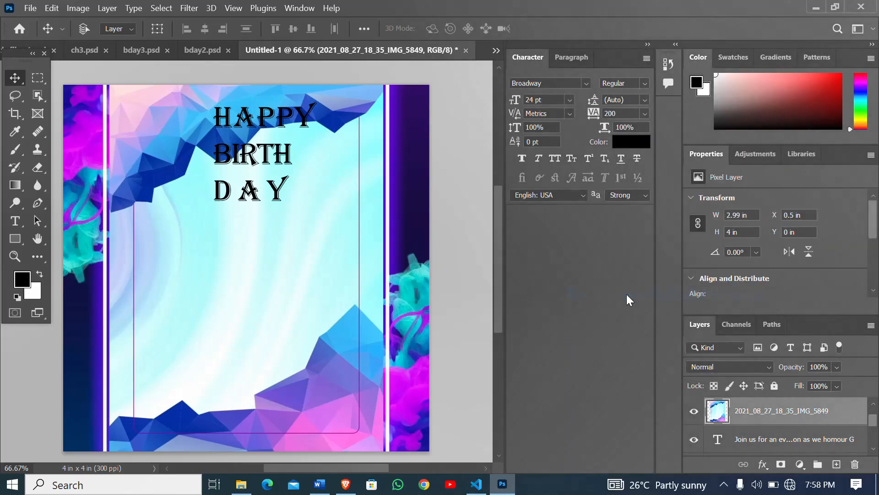
right_click(780, 420)
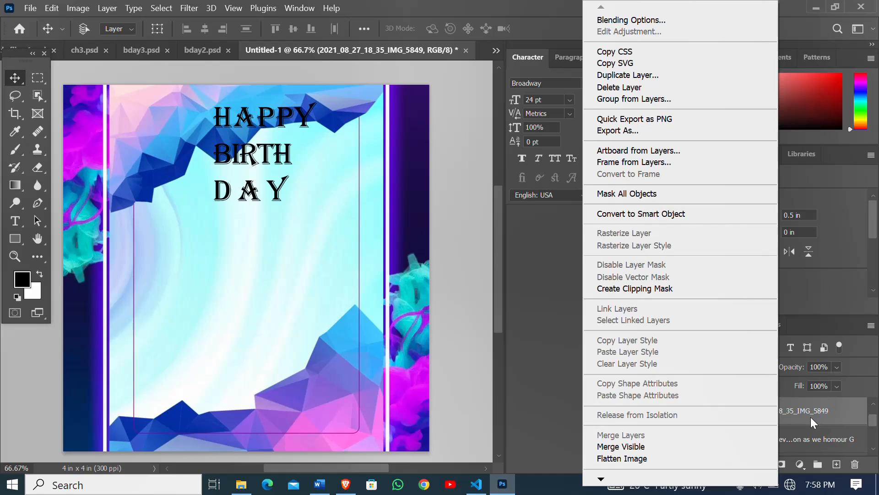
left_click(648, 288)
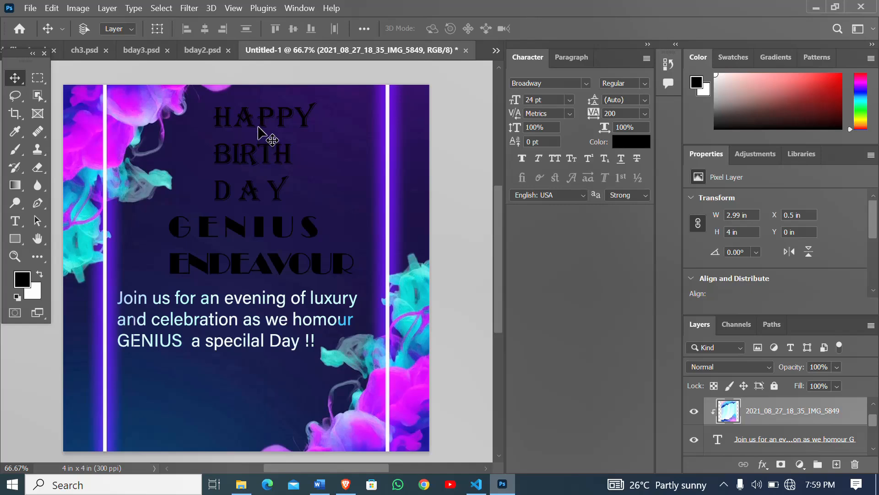
- Place the embedded image 2021_08_27_15_55_IMG_5843 over the heading and stack its layer directly above the HAPPY BIRTH DAY text layer
left_click(31, 8)
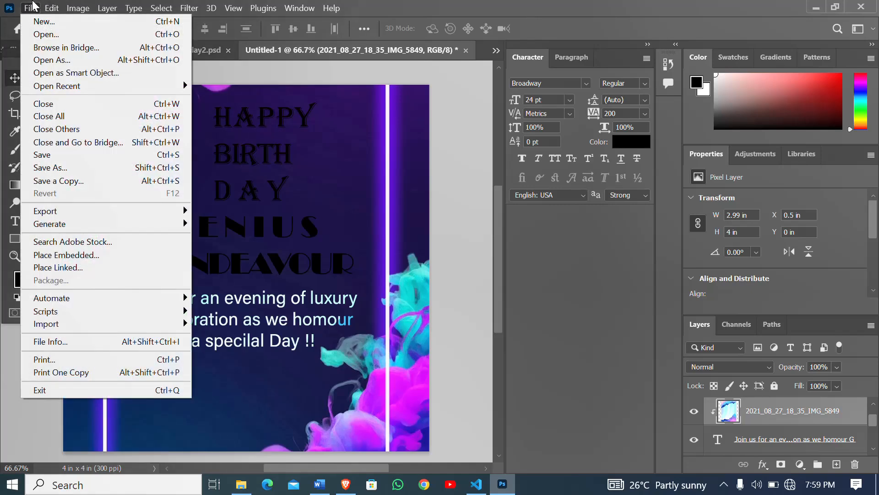
left_click(104, 254)
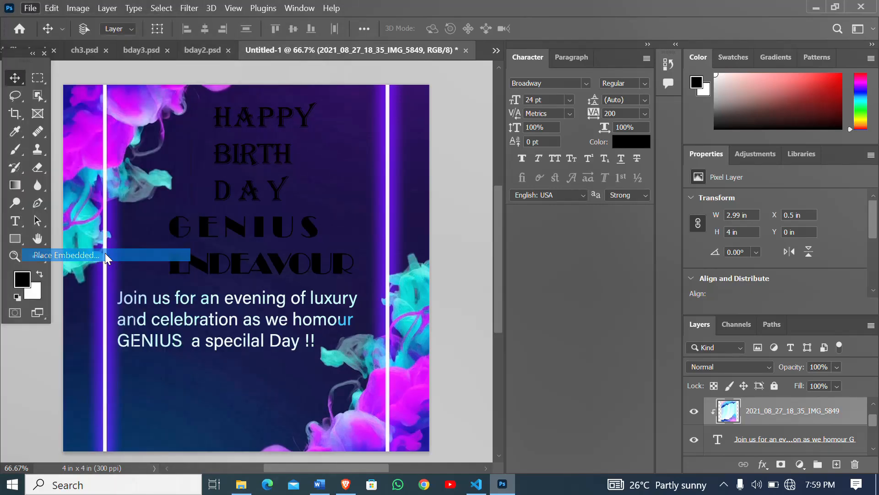
scroll(338, 249, "down", 10)
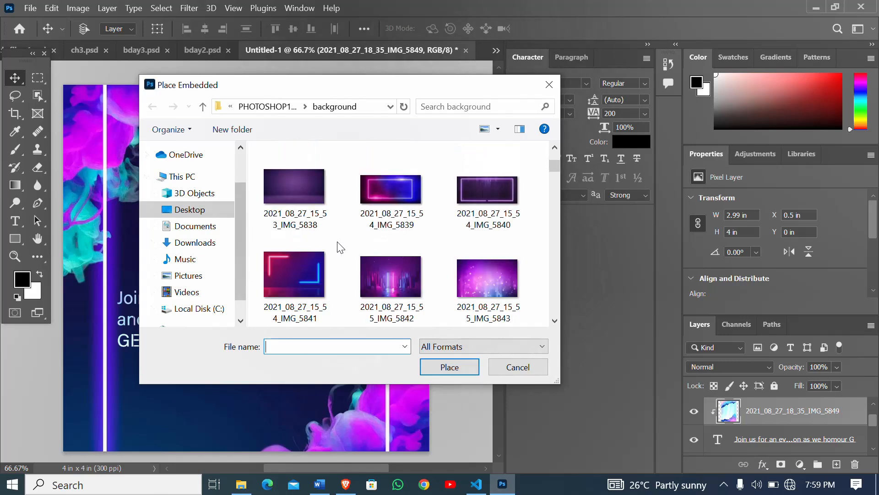
double_click(479, 279)
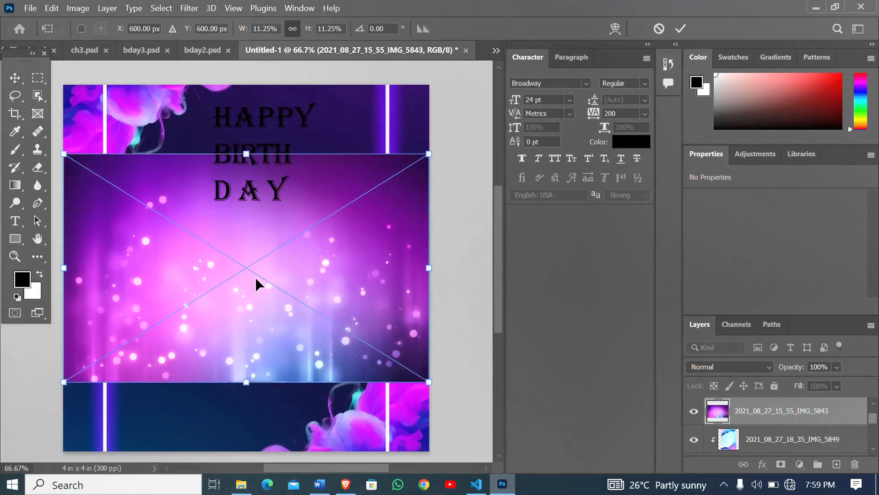
left_click_drag(252, 240, 266, 176)
left_click_drag(770, 416, 766, 389)
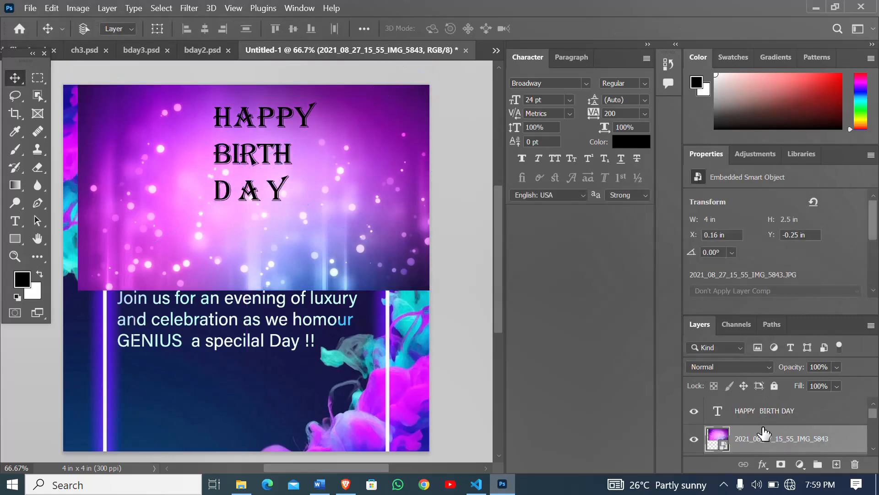
left_click_drag(765, 434, 757, 410)
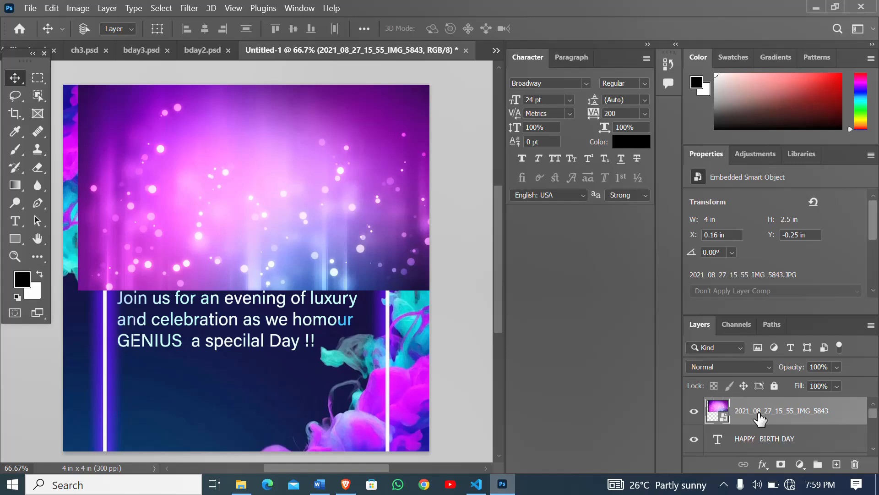
- Rasterize the IMG_5843 layer and clip it to the HAPPY BIRTH DAY heading with a clipping mask
right_click(757, 411)
left_click(614, 292)
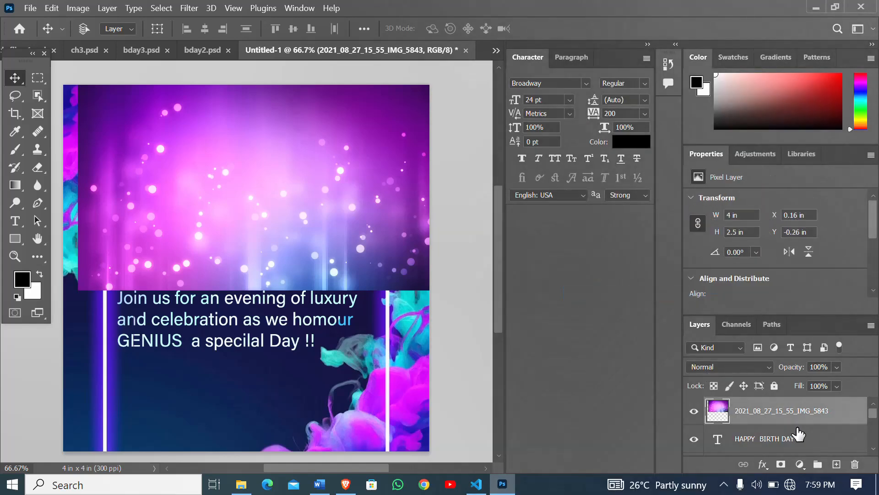
right_click(778, 414)
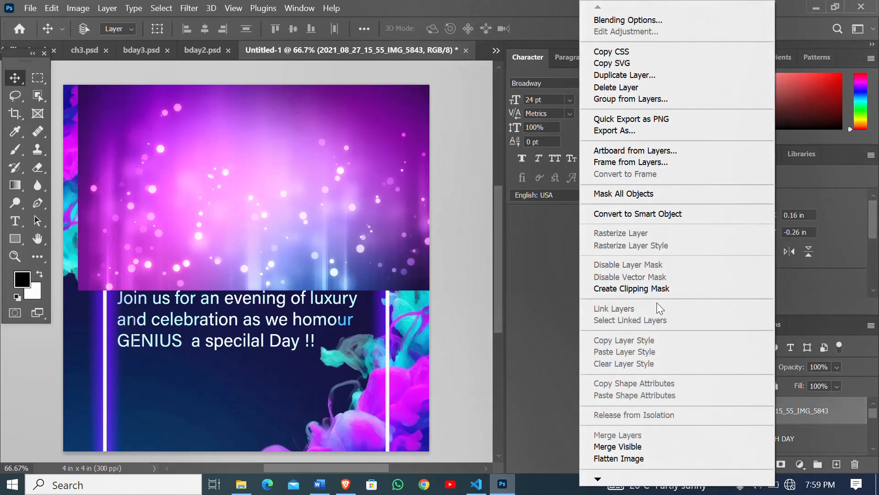
left_click(655, 289)
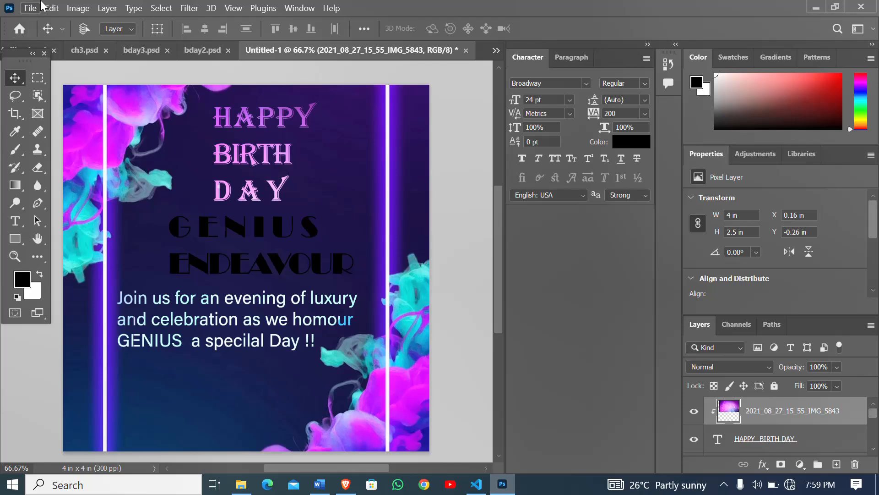
- Place the purple neon city image 2021_08_27_15_55_IMG_5842 as an embedded image and rasterize its layer
left_click(28, 9)
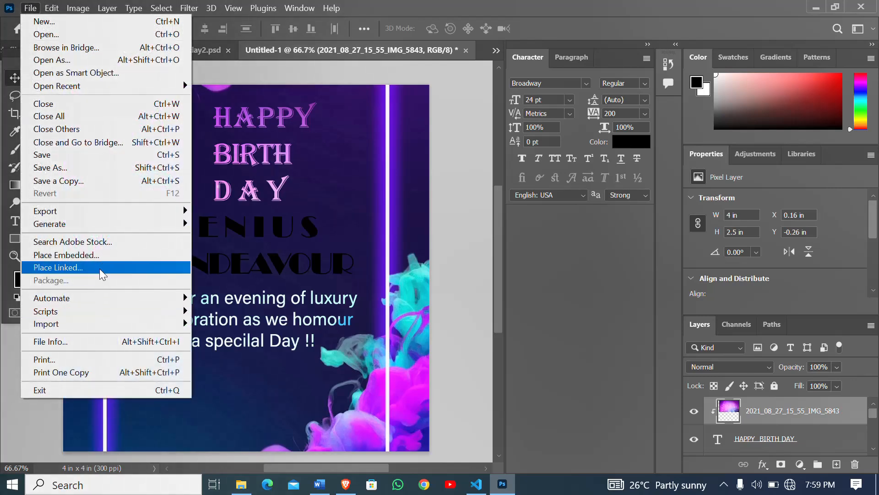
left_click(100, 256)
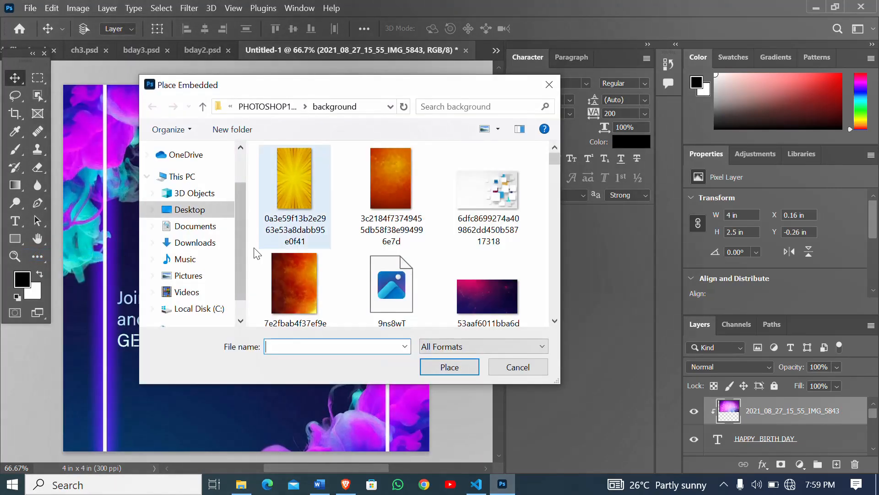
scroll(383, 243, "down", 1)
scroll(384, 243, "down", 2)
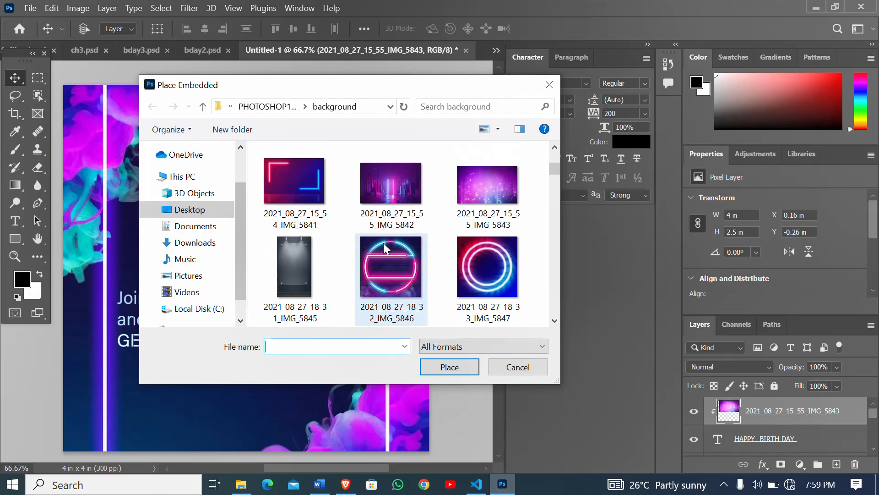
scroll(391, 186, "down", 1)
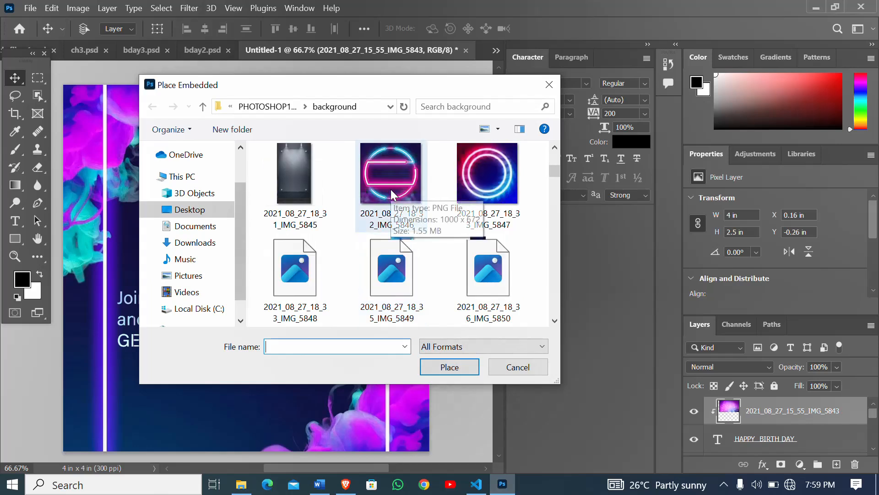
scroll(391, 189, "down", 4)
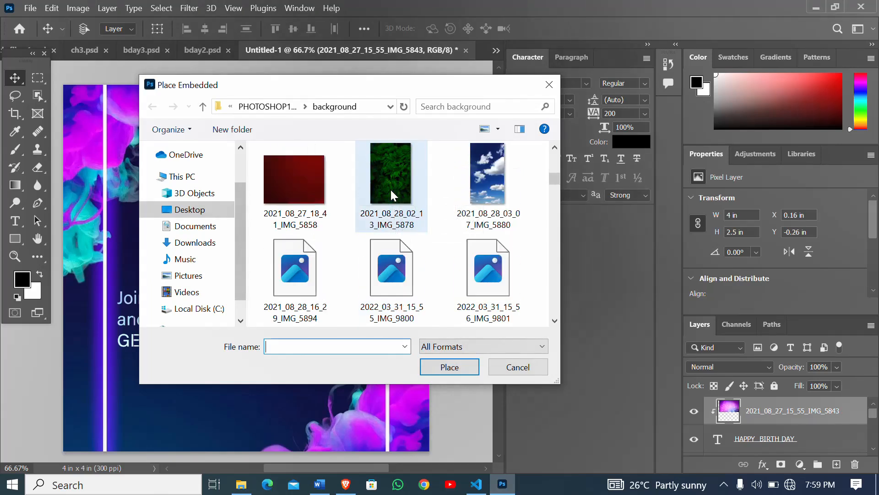
scroll(391, 189, "down", 1)
scroll(392, 230, "up", 6)
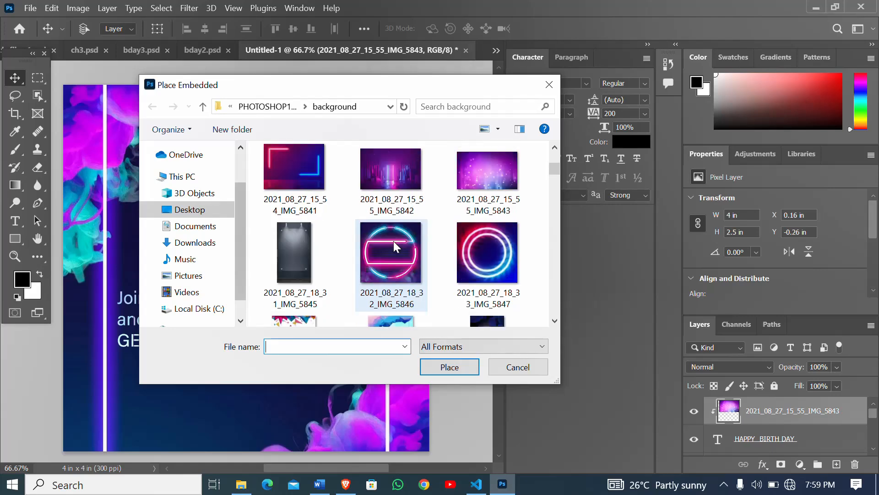
double_click(405, 166)
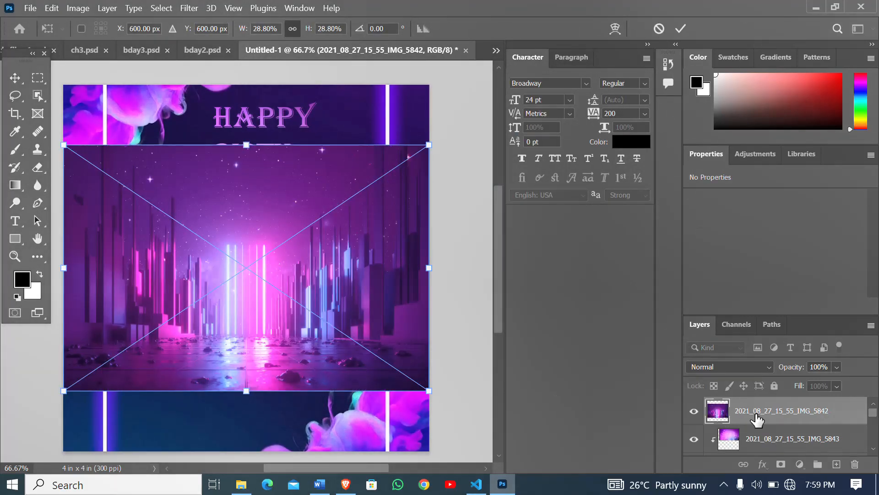
key("Return")
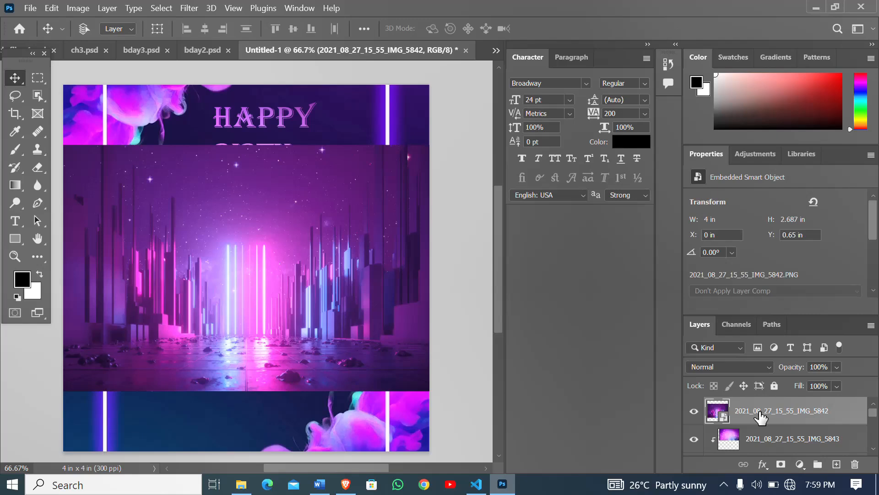
right_click(760, 417)
left_click(604, 294)
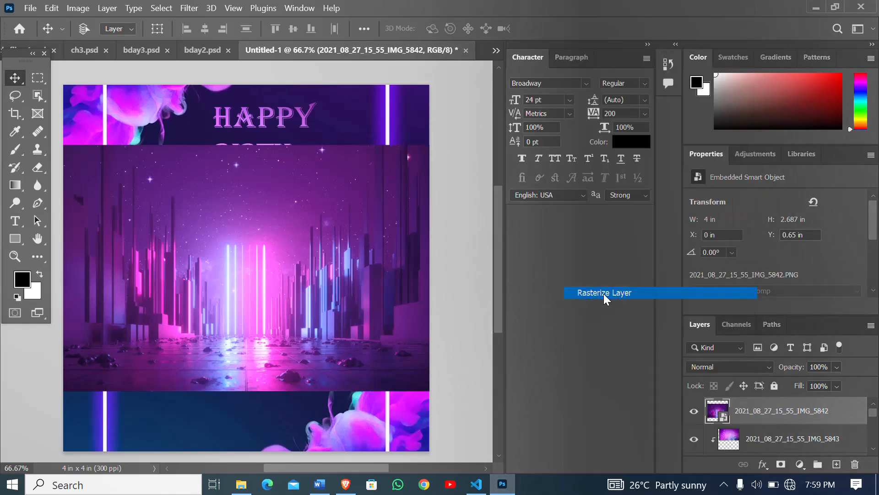
- Stack the IMG_5842 layer directly above the celebrant's name text layer and clip it to that text with a clipping mask
scroll(773, 435, "down", 3)
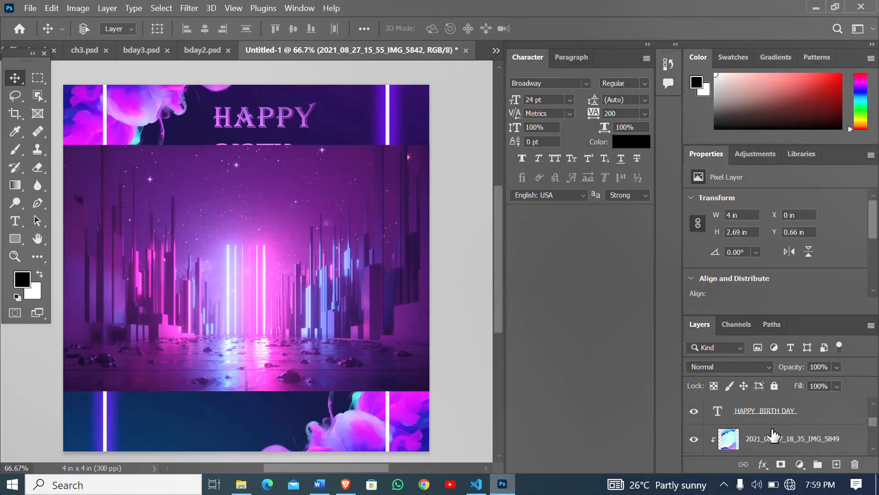
scroll(774, 435, "down", 3)
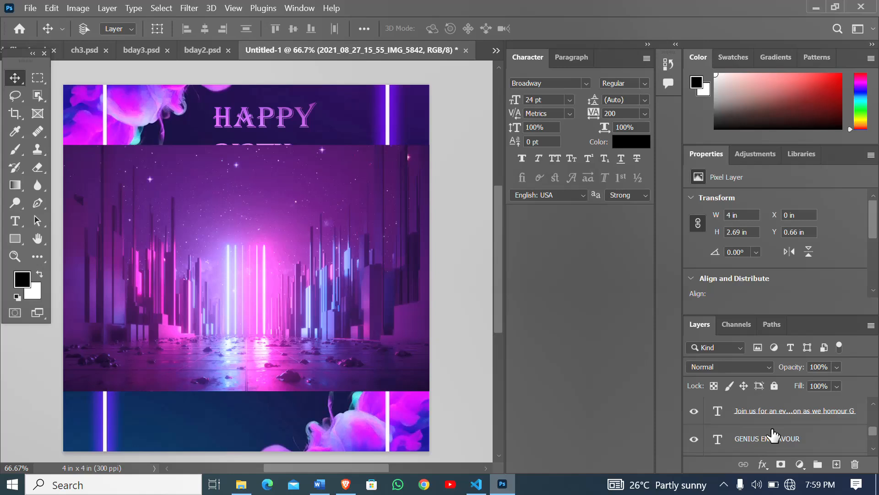
scroll(773, 435, "up", 3)
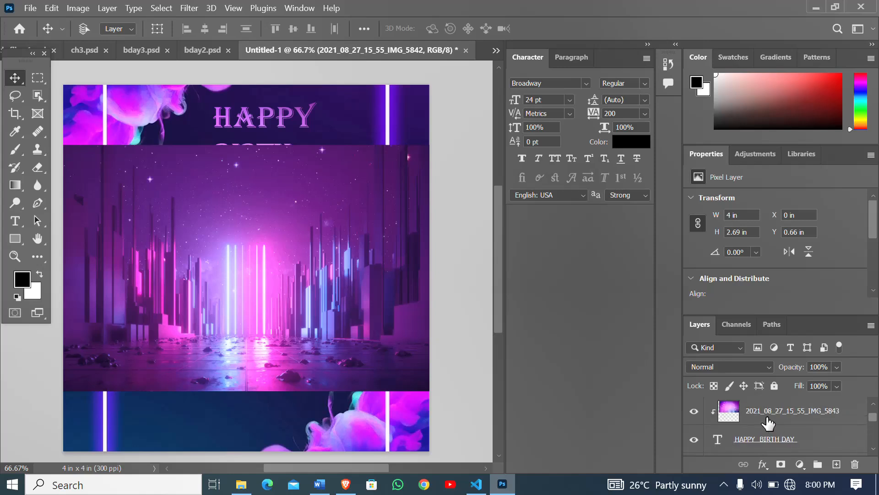
scroll(768, 424, "up", 1)
left_click_drag(762, 411, 766, 450)
scroll(768, 433, "down", 2)
scroll(768, 424, "up", 1)
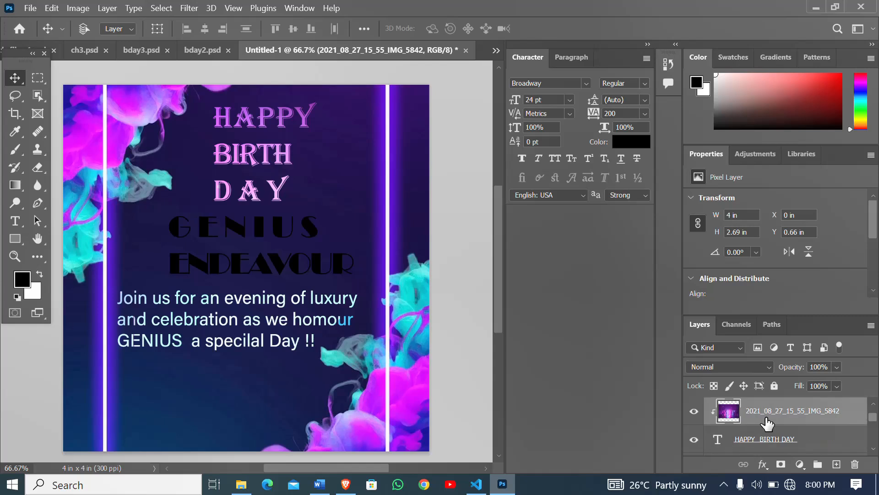
left_click_drag(766, 412, 774, 443)
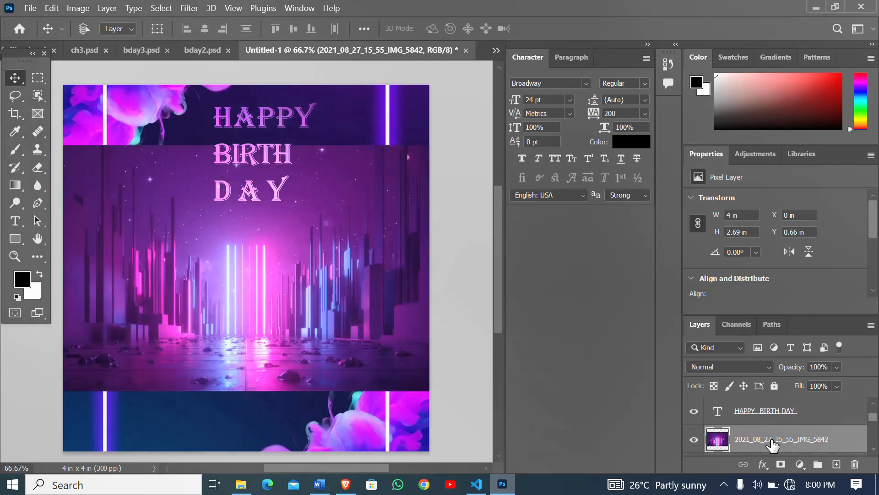
left_click_drag(764, 412, 773, 450)
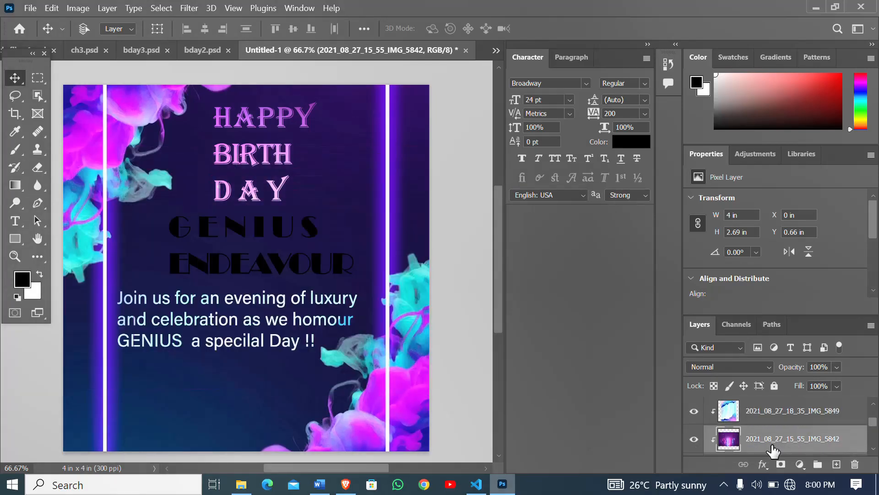
left_click_drag(773, 416, 776, 440)
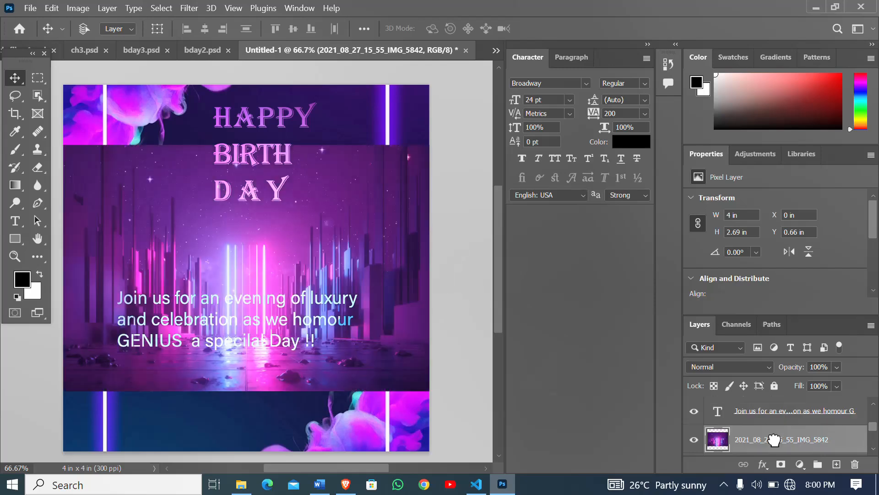
right_click(766, 420)
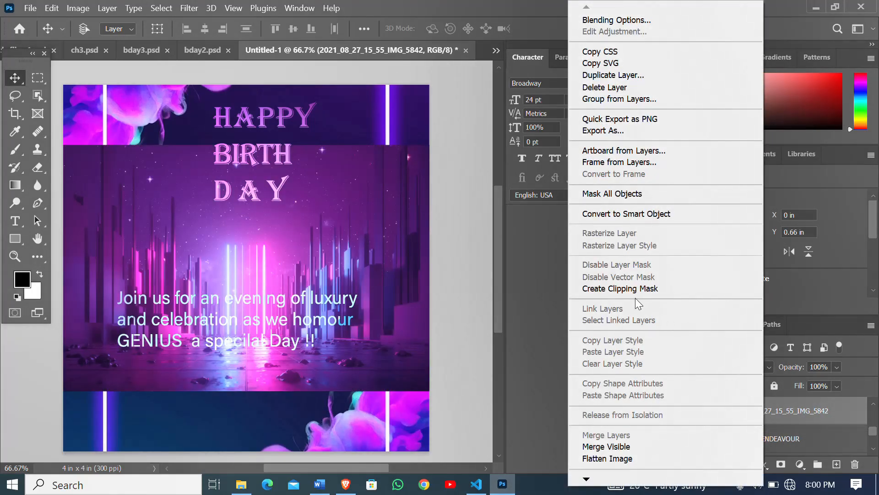
left_click(633, 289)
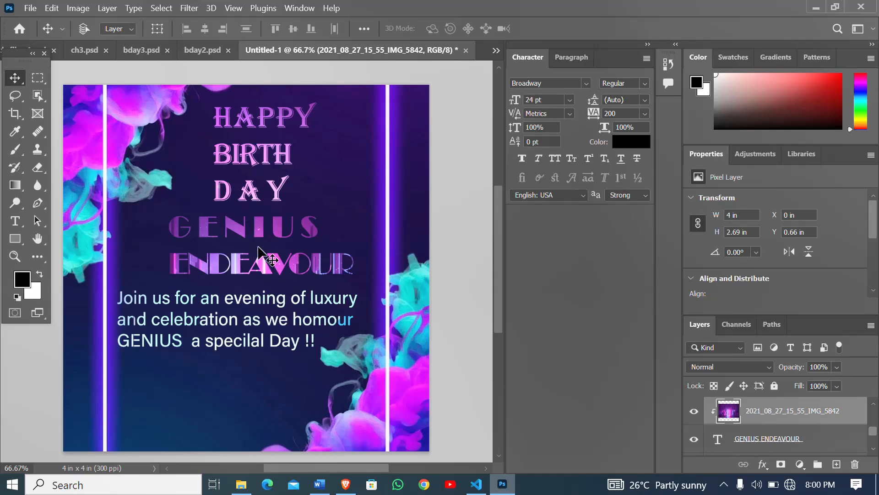
- Restack the IMG_5842 layer directly above the HAPPY BIRTH DAY text layer and clip it to the heading with a clipping mask
left_click_drag(743, 415, 744, 384)
scroll(745, 452, "up", 1)
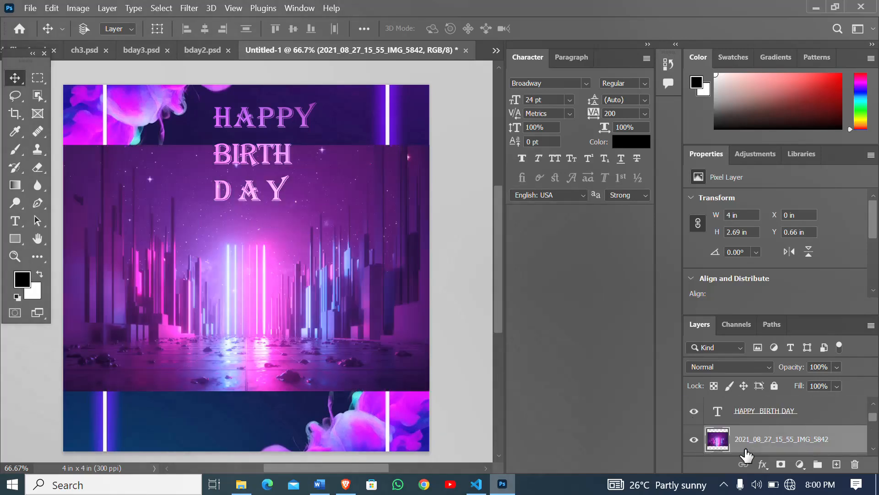
left_click_drag(745, 449, 731, 400)
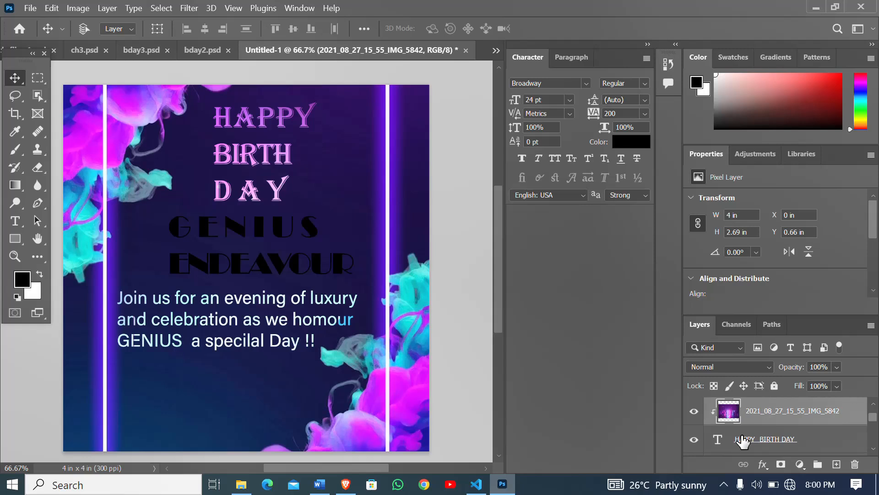
scroll(750, 443, "up", 1)
left_click_drag(749, 442, 744, 397)
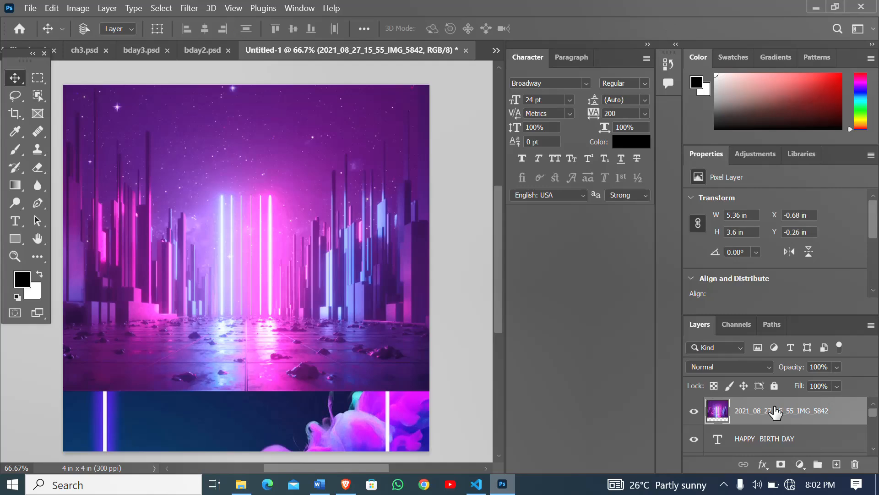
right_click(775, 412)
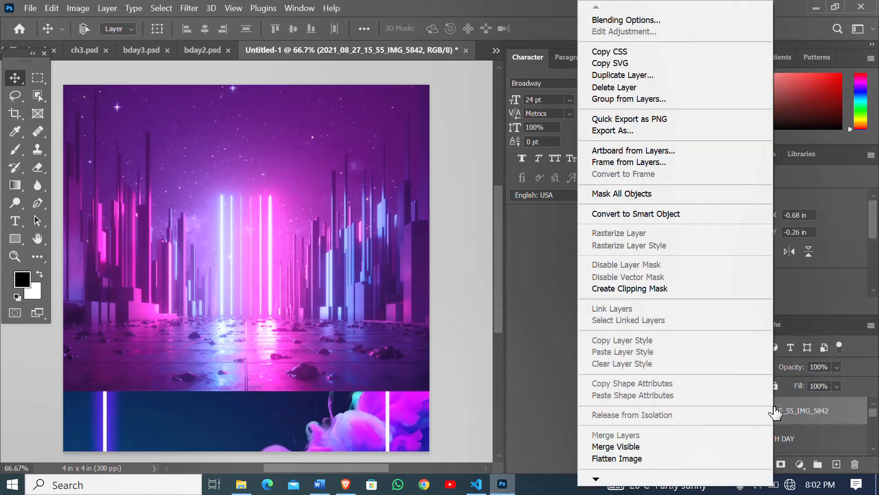
left_click(645, 288)
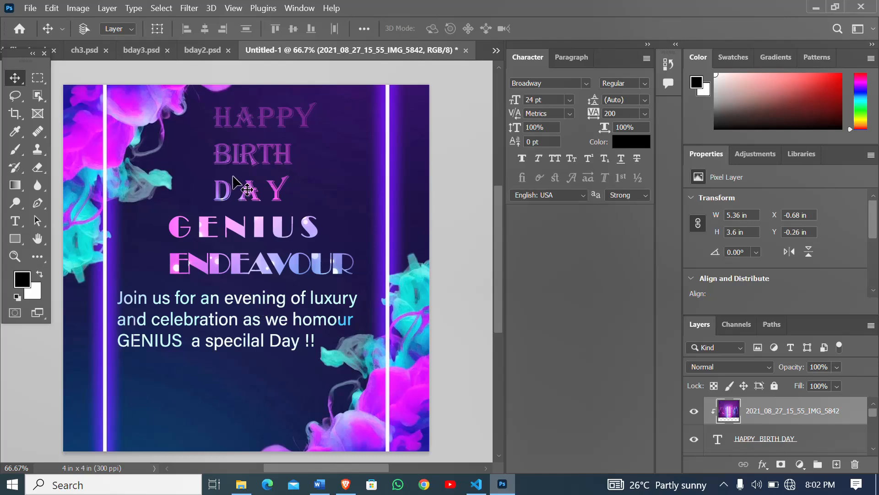
- Compare with the finished flyer in bday2.psd and return to the Untitled-1 document
left_click(198, 50)
left_click(220, 133)
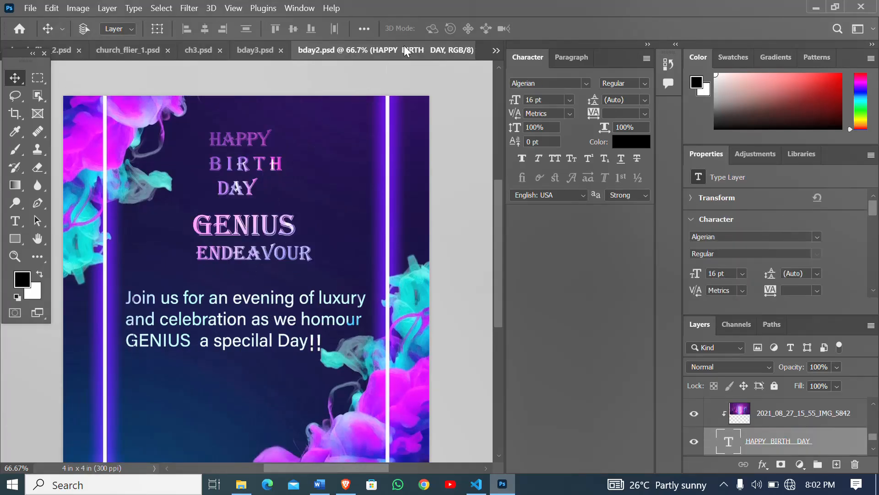
left_click(496, 50)
left_click(545, 139)
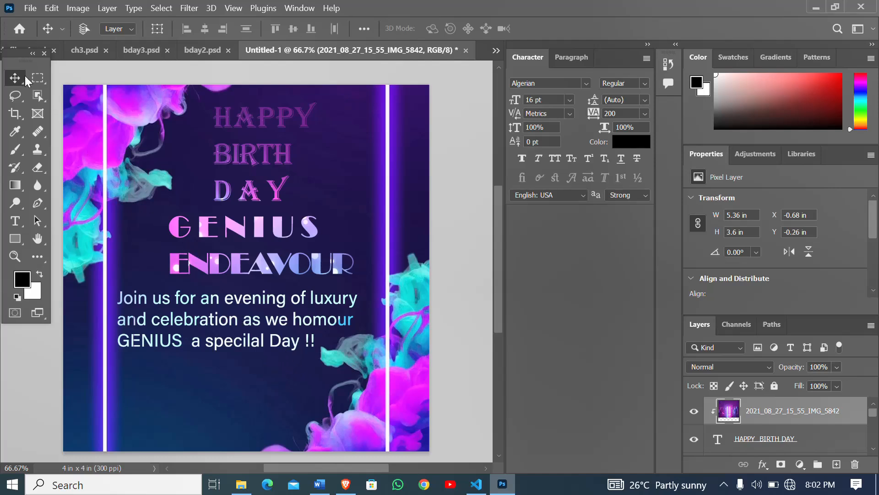
- Move the invitation text slightly down and left to open a gap beneath the celebrant's name
scroll(755, 425, "down", 1)
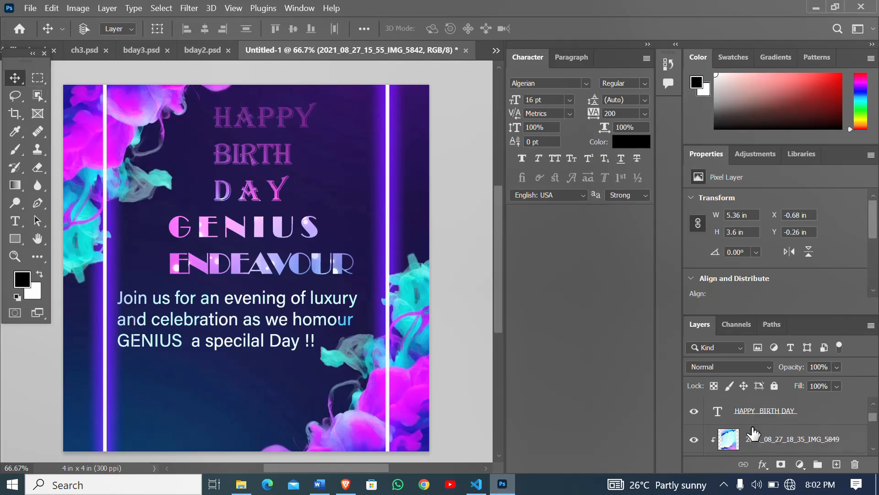
scroll(754, 437, "down", 1)
left_click(752, 440)
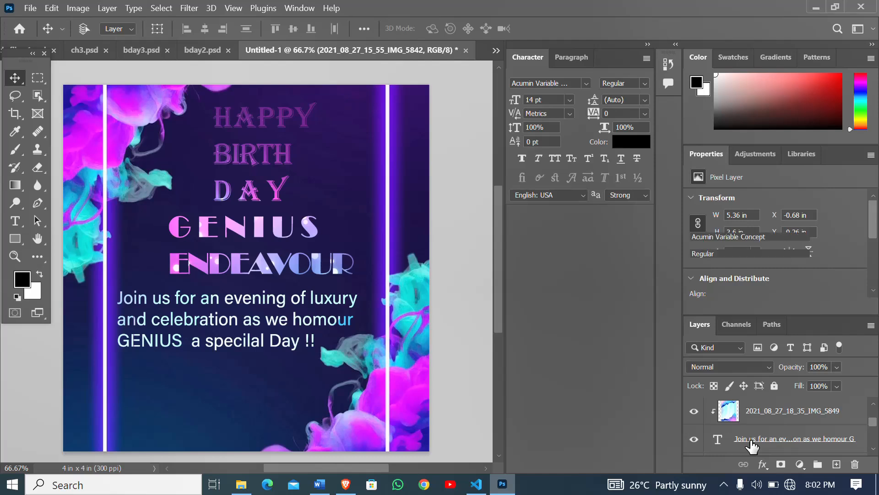
left_click(752, 439)
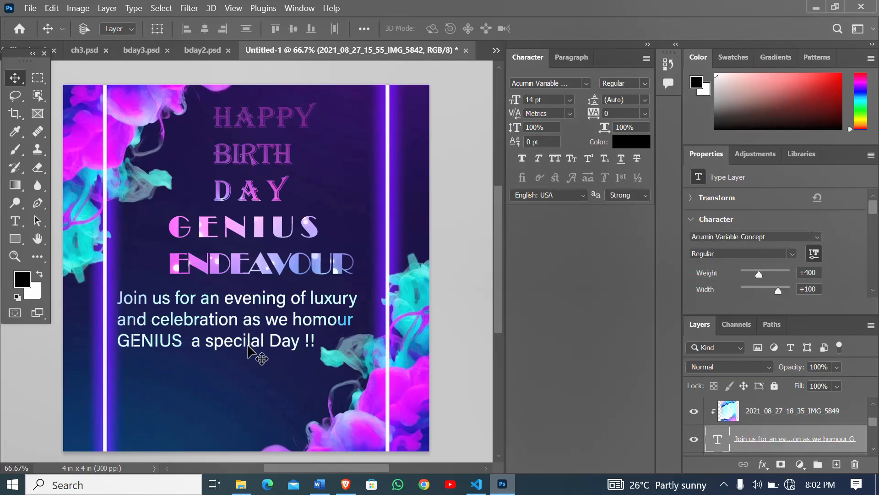
mouse_move(232, 306)
left_mouse_down()
mouse_move(244, 330)
mouse_move(244, 364)
mouse_move(226, 321)
left_mouse_up()
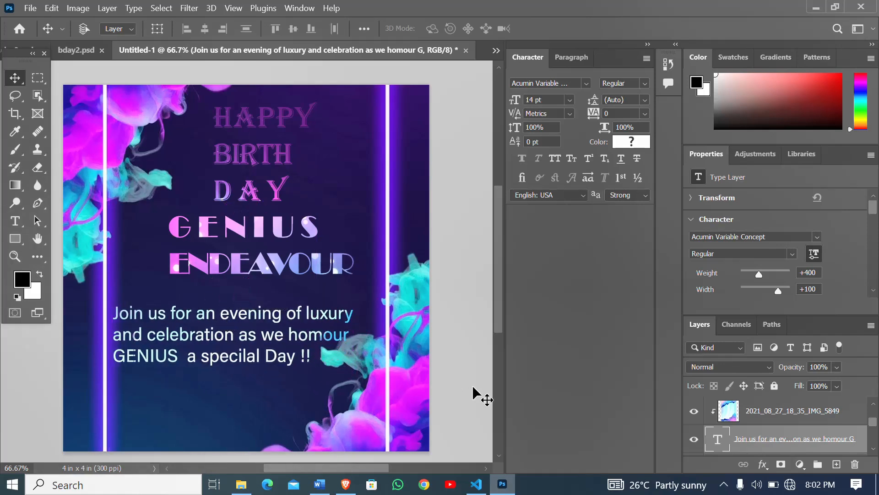
- Move the celebrant's name text slightly down and left so it sits just above the invitation text
scroll(743, 415, "up", 3)
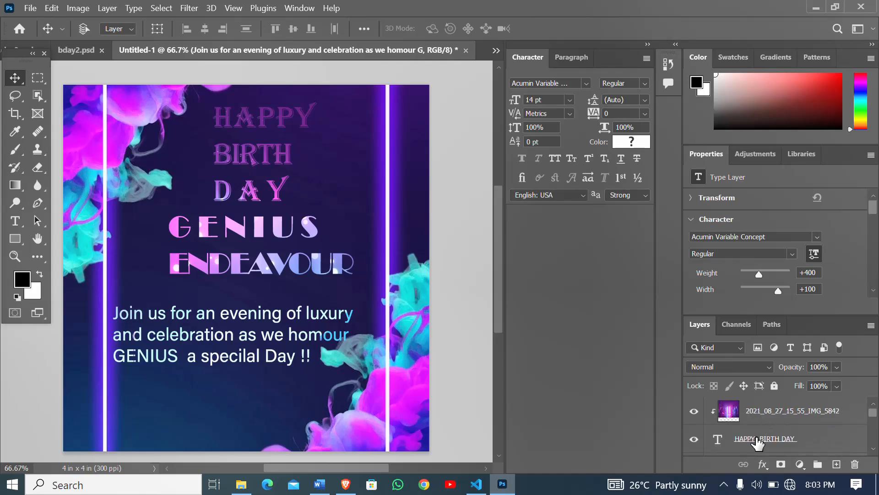
scroll(753, 447, "down", 2)
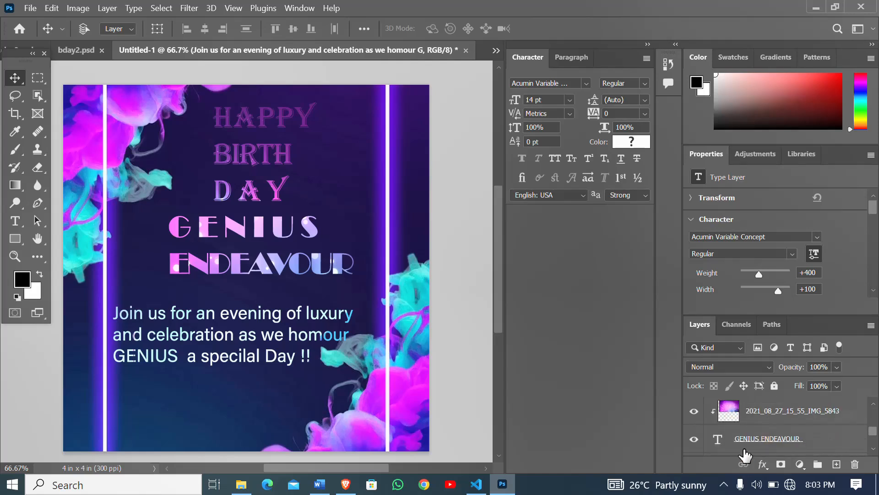
double_click(748, 449)
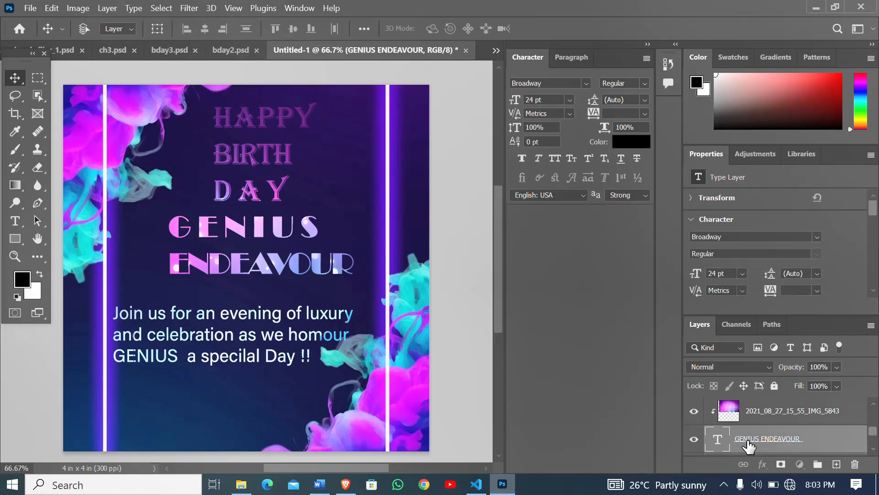
left_click(252, 233)
left_click_drag(247, 240, 243, 254)
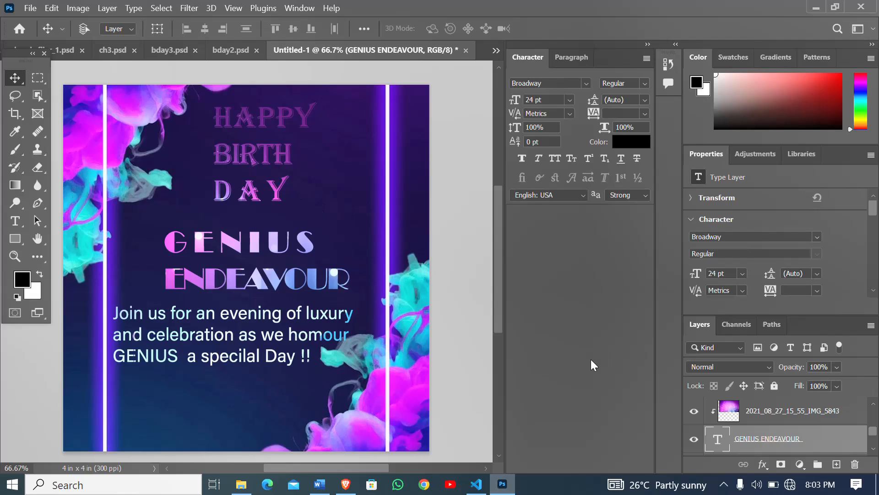
- Move the HAPPY BIRTH DAY heading slightly down and left, closer to the celebrant's name
scroll(780, 416, "up", 3)
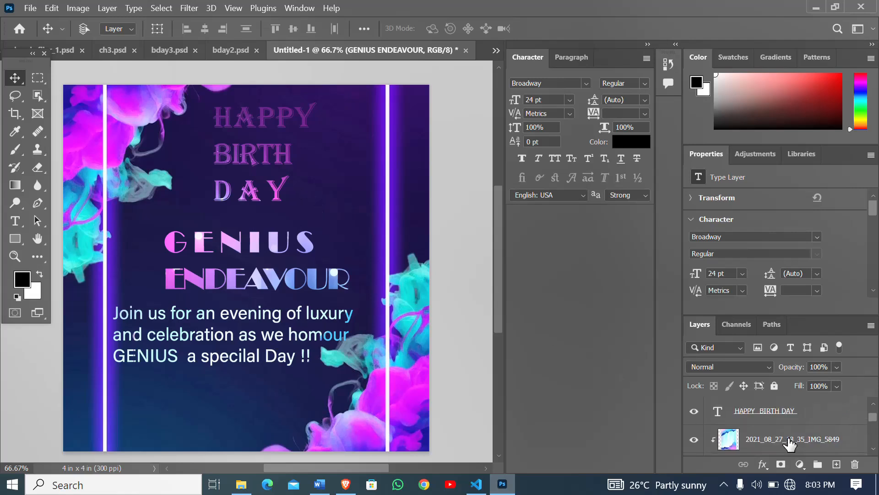
left_click(758, 412)
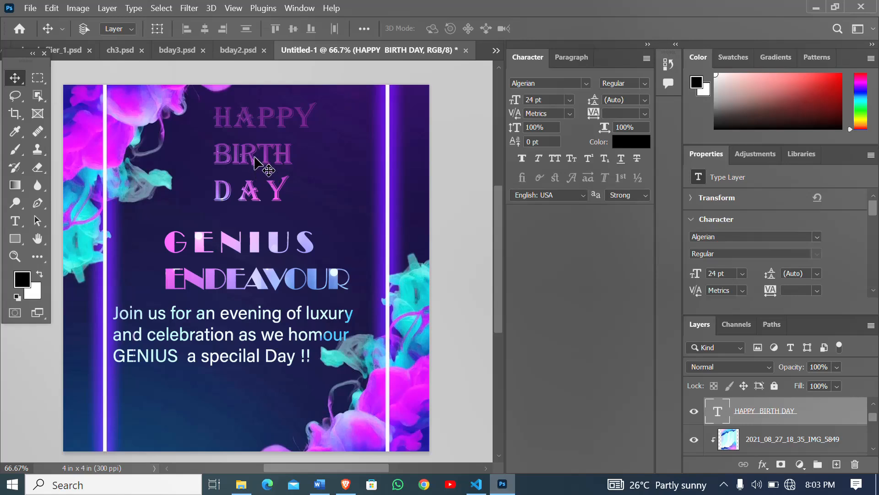
left_click_drag(254, 146, 251, 153)
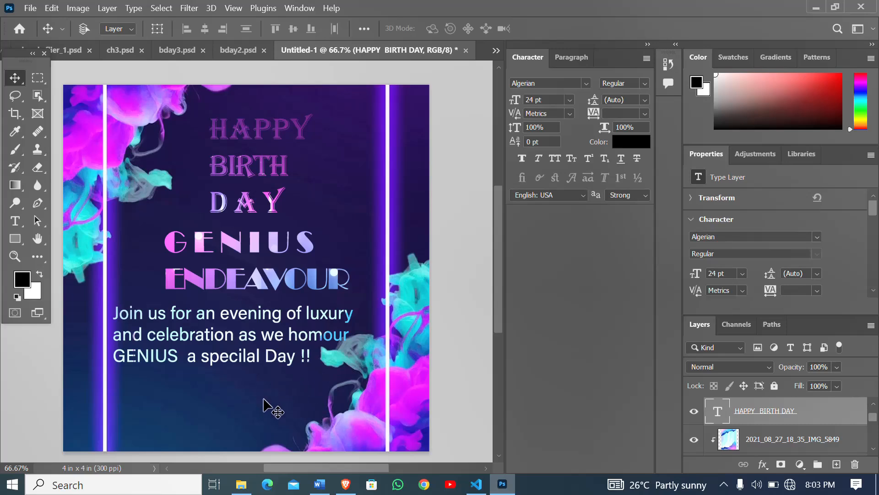
- Set the blending mode of the invitation text layer to Vivid Light
scroll(756, 421, "down", 3)
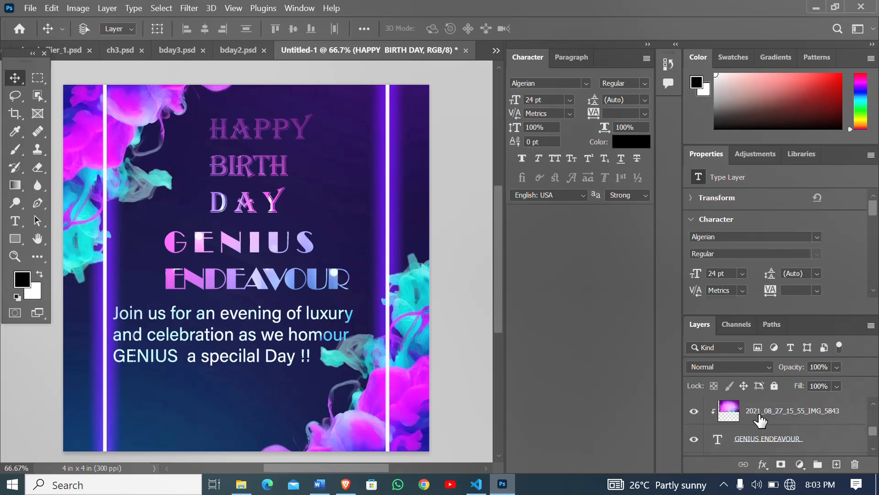
scroll(760, 419, "down", 2)
scroll(755, 426, "up", 3)
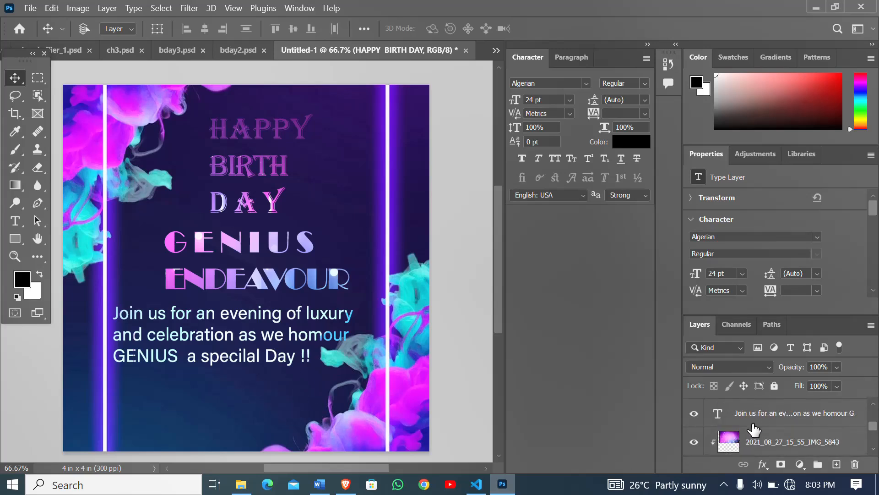
left_click(758, 417)
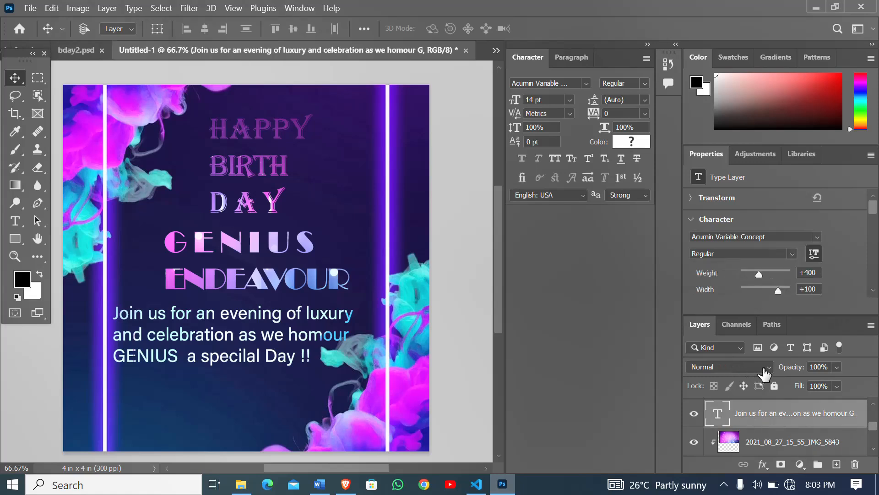
left_click(771, 368)
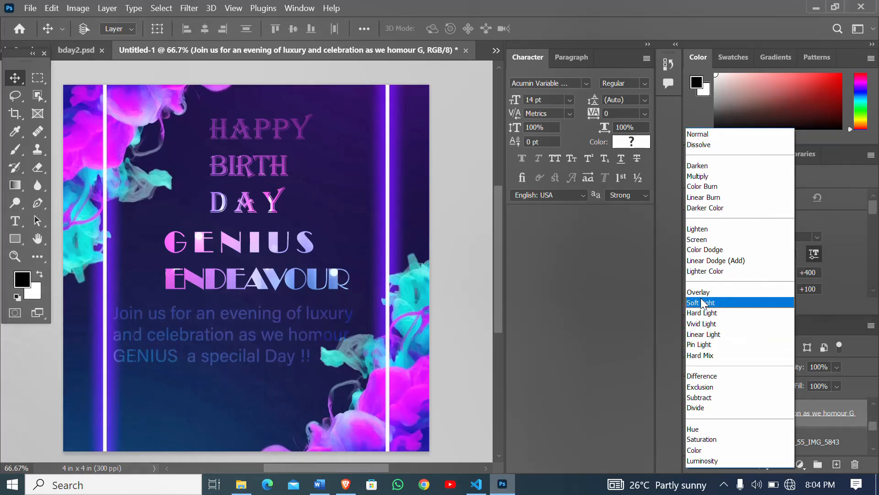
left_click(708, 327)
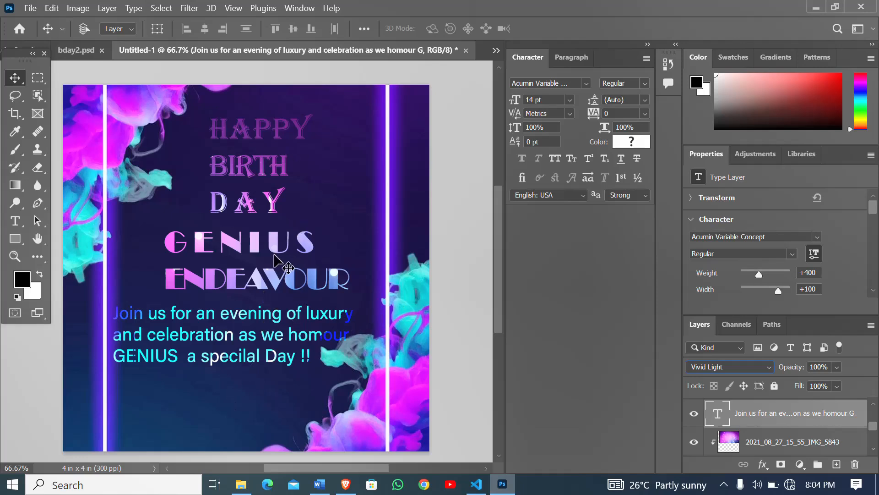
- Set the blending mode of the HAPPY BIRTH DAY heading layer to Lighter Color
scroll(738, 434, "up", 1)
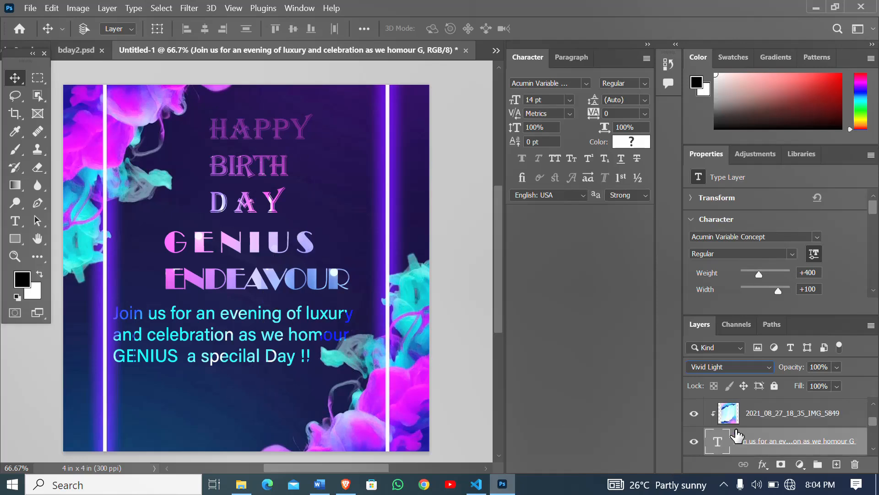
scroll(751, 428, "up", 1)
left_click(755, 420)
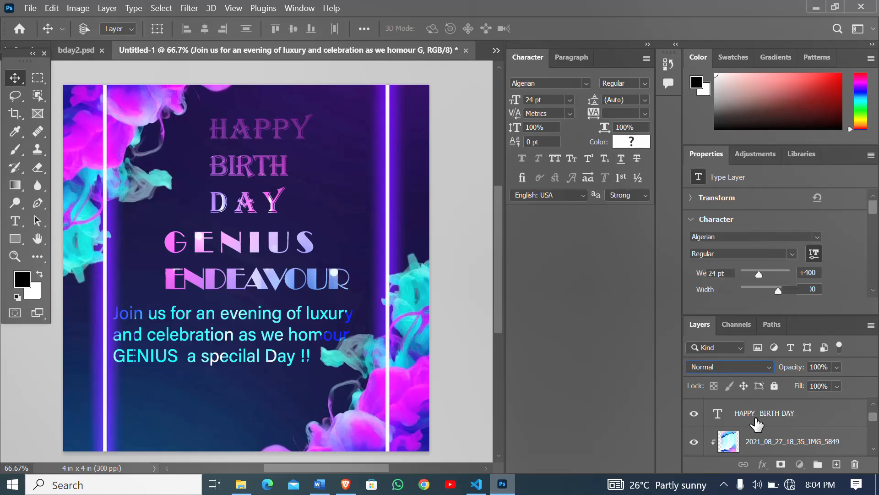
left_click(770, 371)
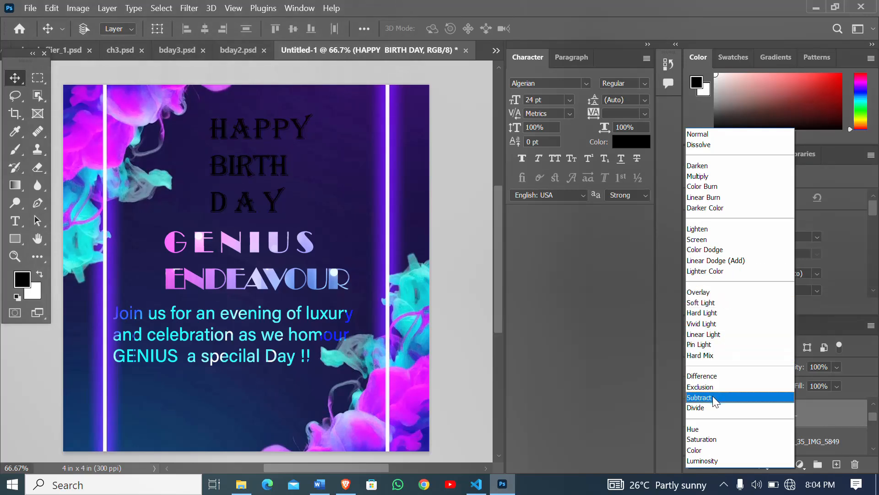
left_click(706, 272)
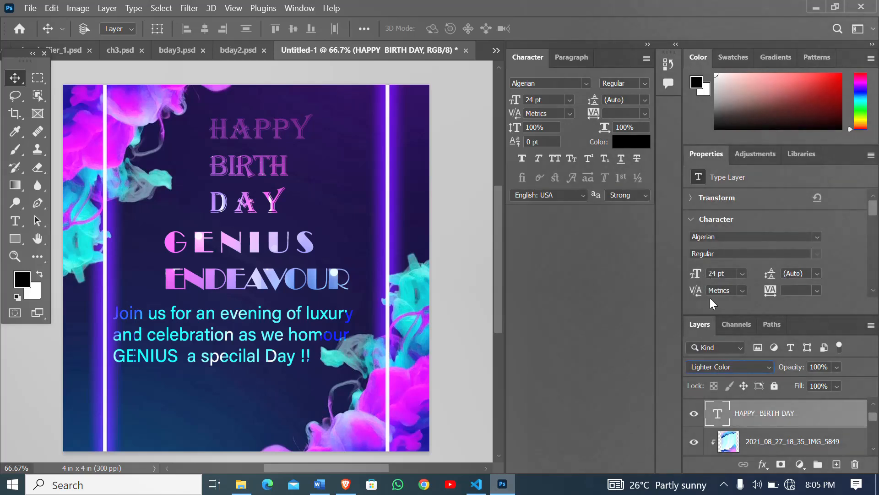
- Set the blending mode of the celebrant's name text layer to Linear Light
scroll(774, 416, "up", 1)
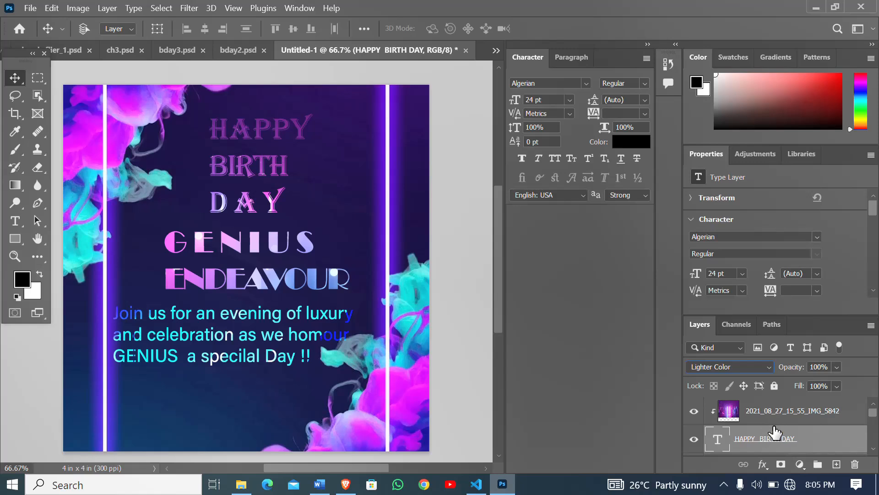
scroll(773, 435, "down", 3)
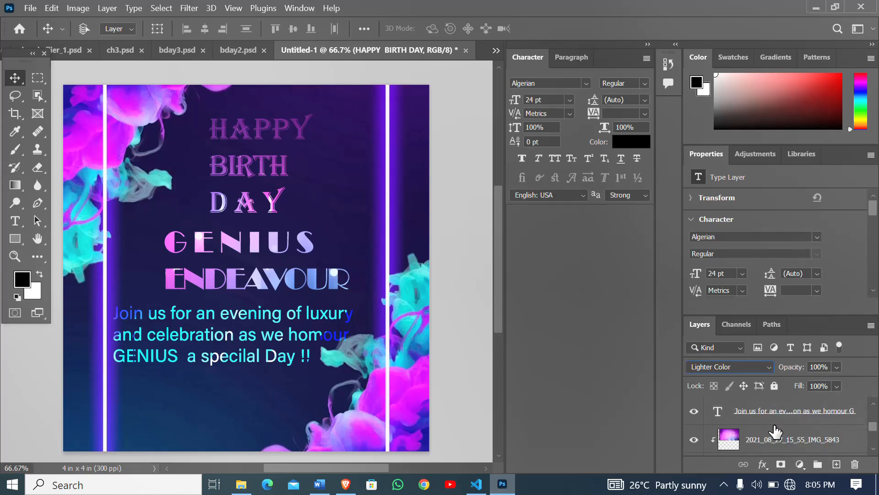
scroll(775, 431, "up", 2)
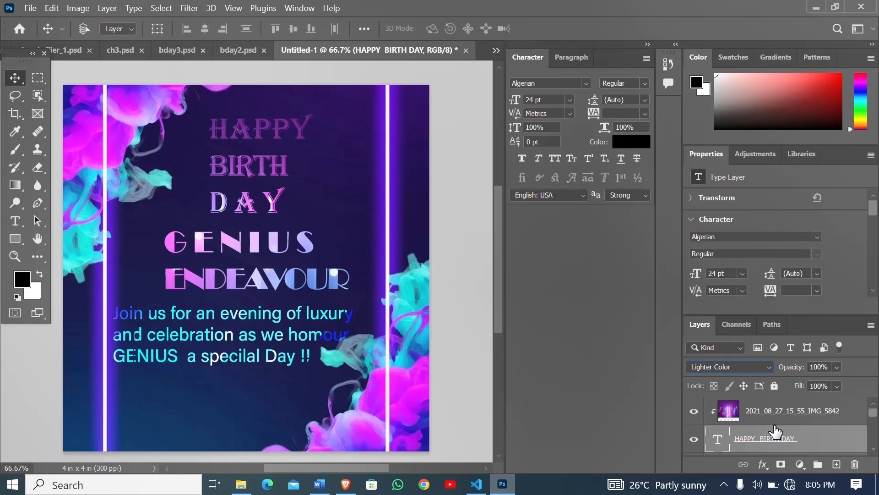
scroll(775, 431, "down", 3)
scroll(775, 433, "down", 3)
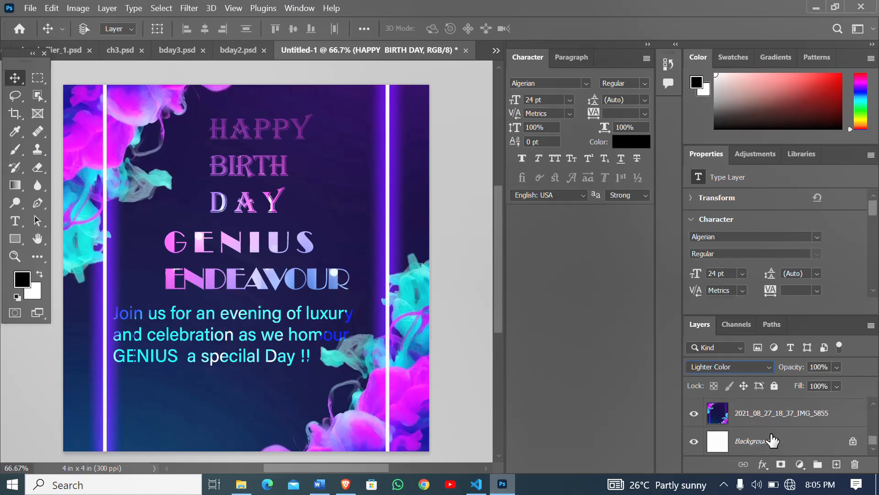
left_click(772, 441)
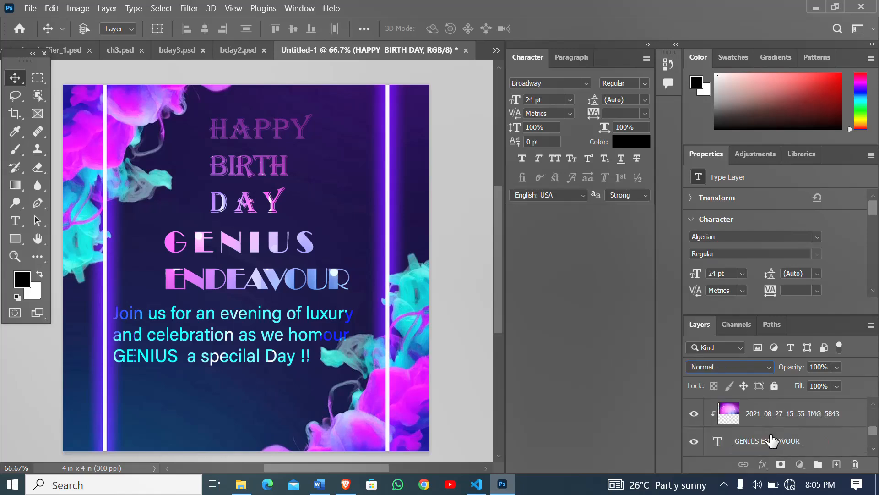
left_click(768, 372)
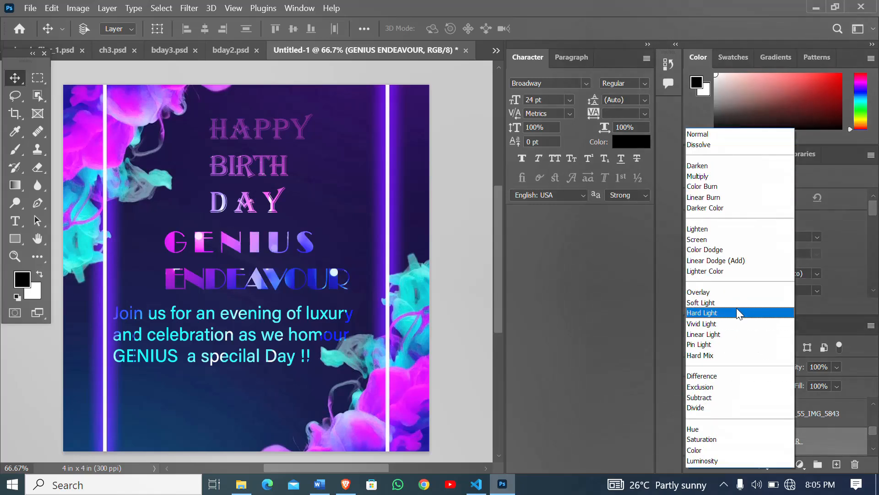
left_click(728, 334)
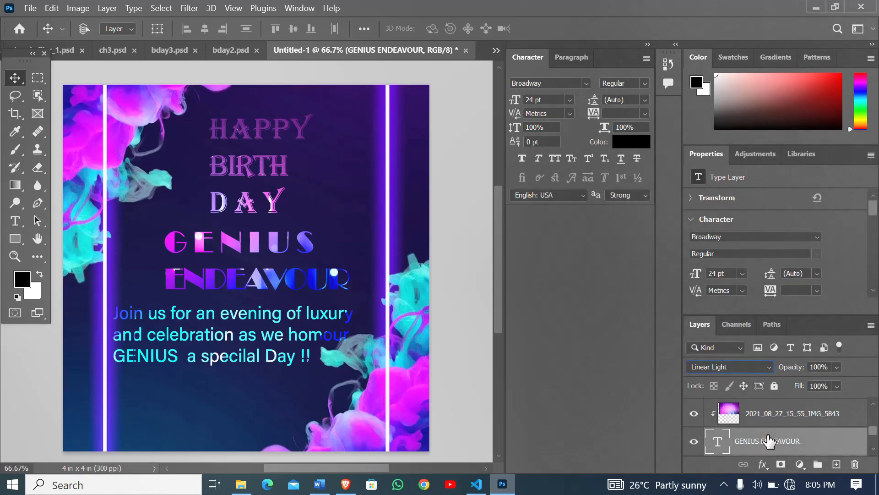
- Change the blending mode of the HAPPY BIRTH DAY heading layer to Linear Dodge (Add)
scroll(770, 439, "up", 3)
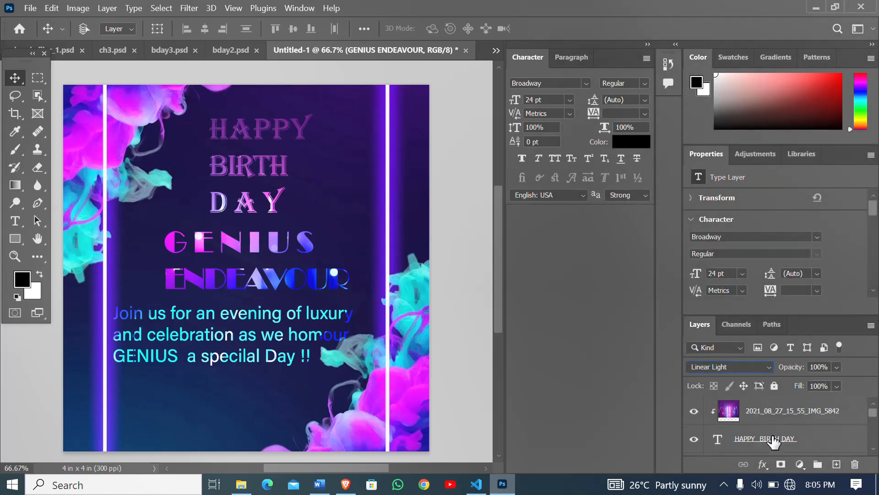
left_click(774, 442)
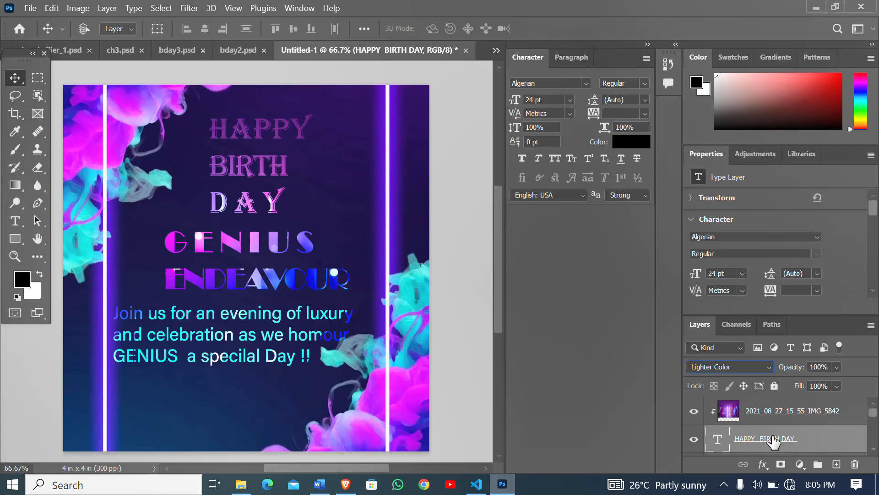
left_click(763, 368)
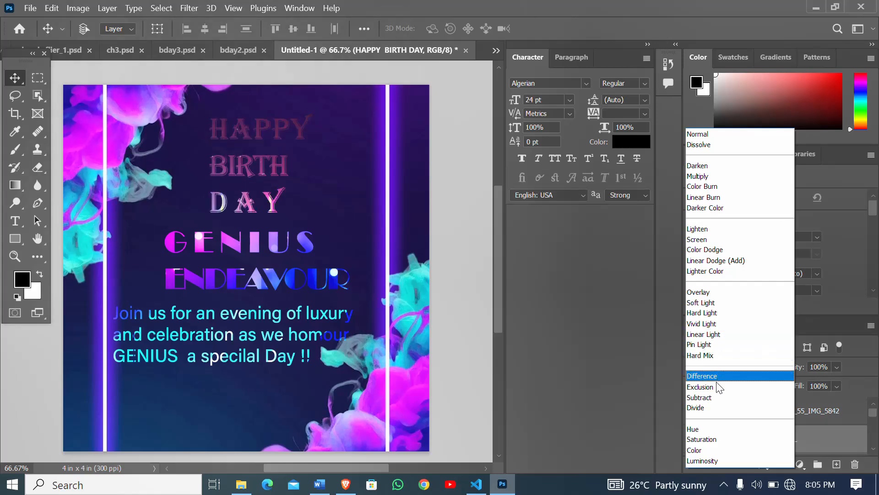
left_click(705, 261)
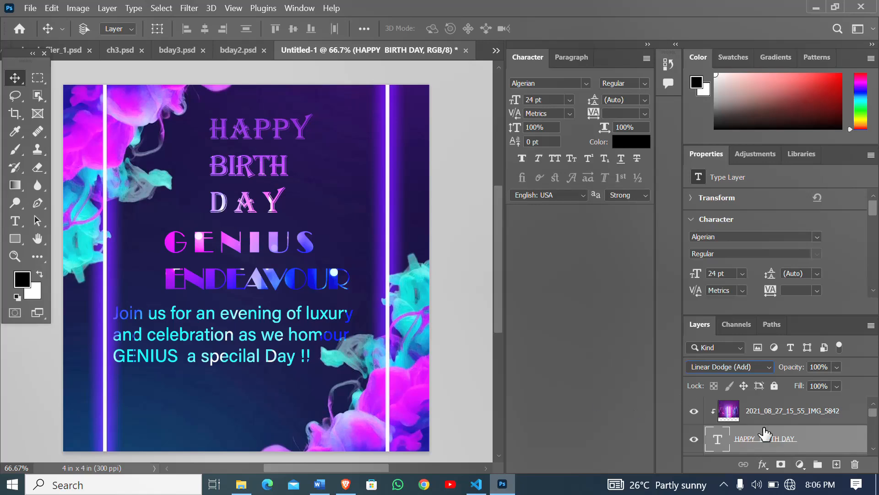
- Correct the misspelled word in the second line of the invitation text to "honour"
scroll(764, 433, "down", 3)
left_click(785, 443)
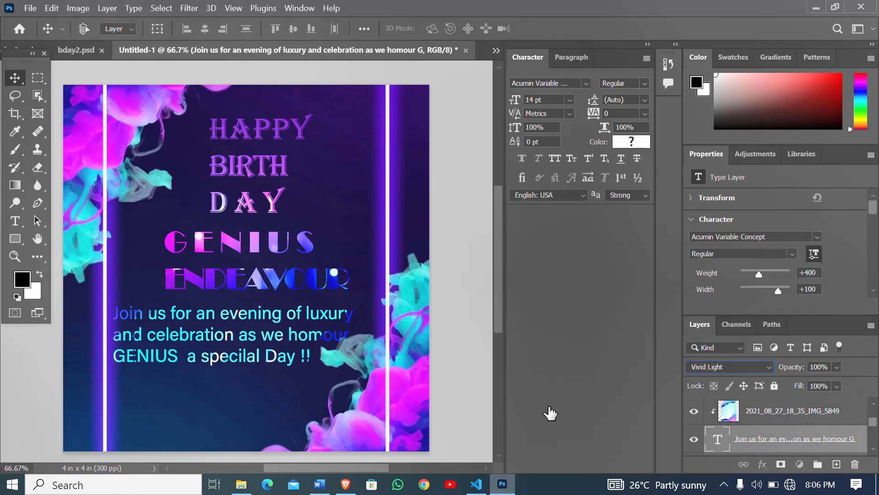
left_click(15, 221)
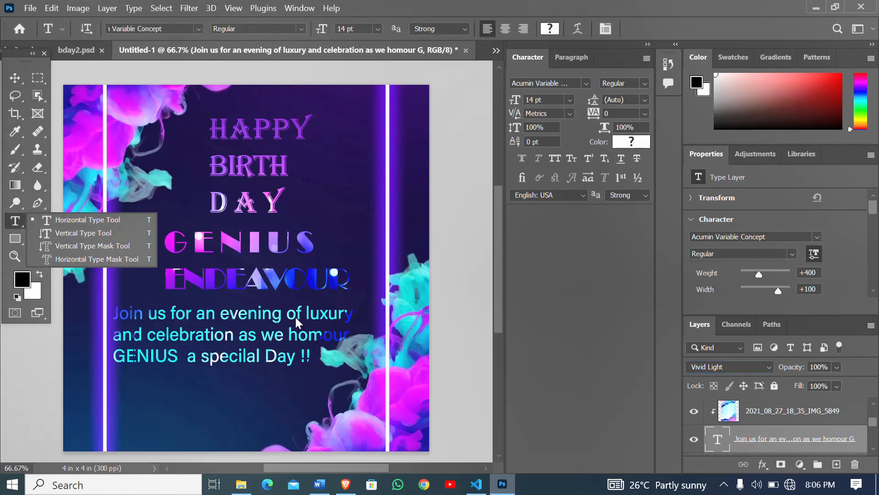
left_click(326, 335)
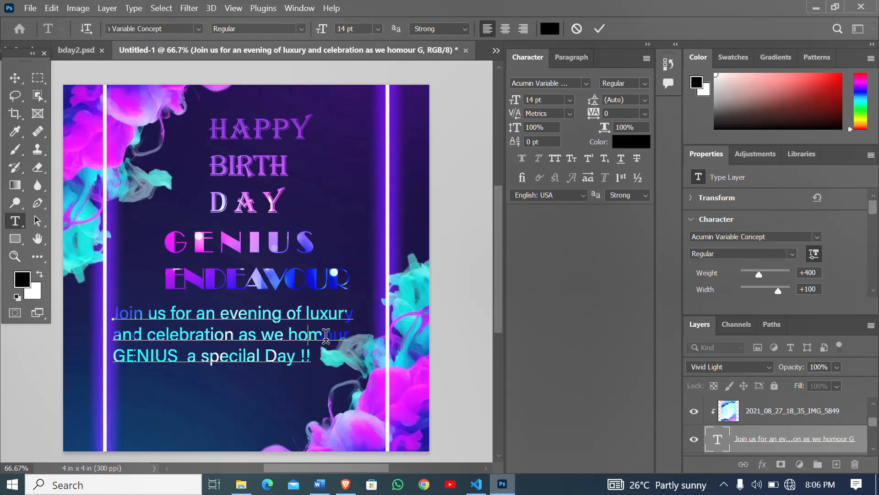
key("BackSpace")
type("N")
key("Delete")
type("n")
- Add a separate text line reading "24/10 || 9:00pm" below the invitation text as the event's date and time
left_click(122, 413)
left_click(123, 412)
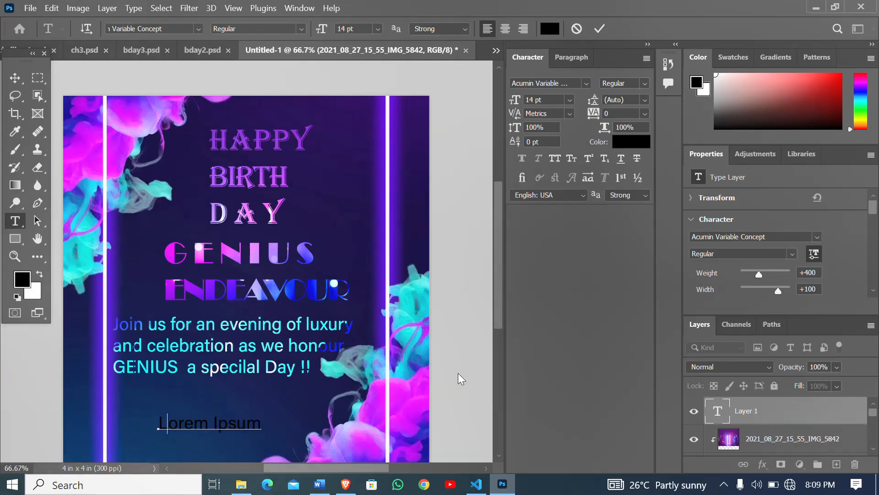
type("24")
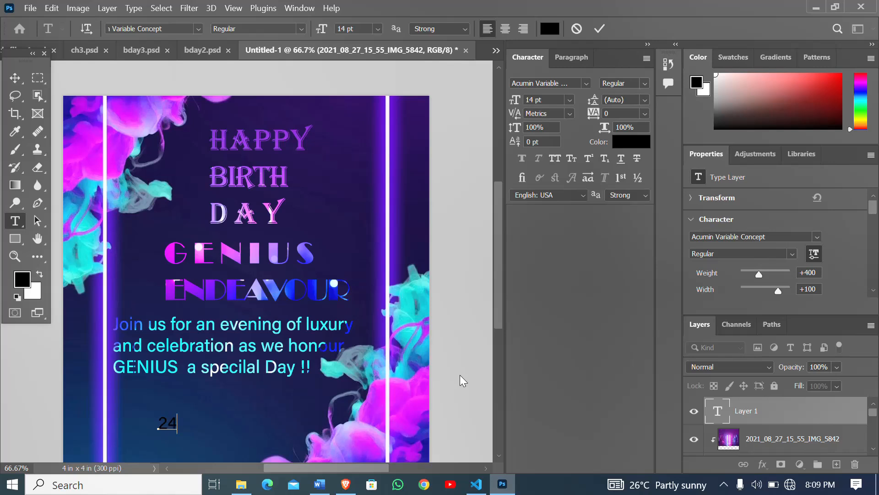
type("/10 || 9:00pm")
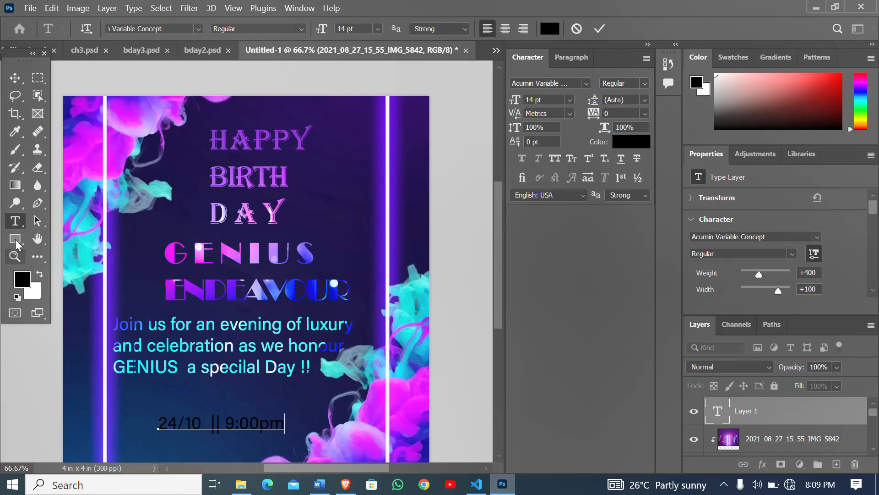
left_click(15, 221)
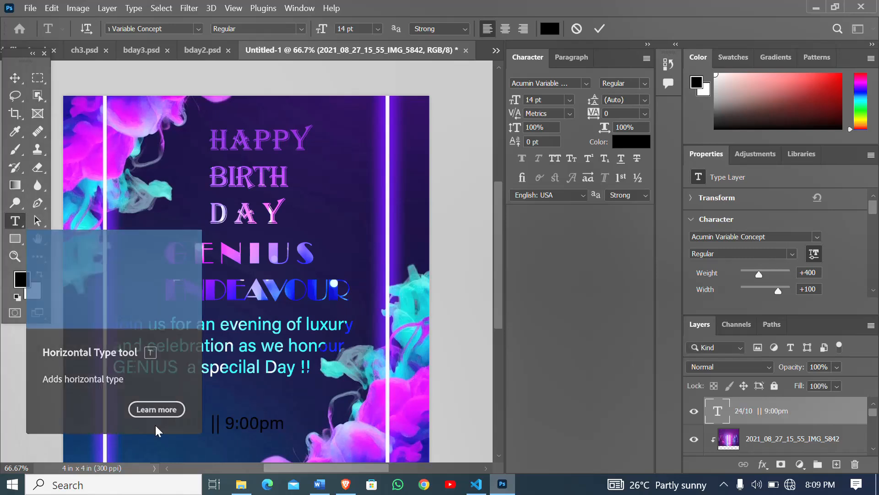
- Add a venue text line reading "Fiapre - Park" and position it directly below the date and time line
left_click(195, 440)
scroll(221, 385, "down", 1)
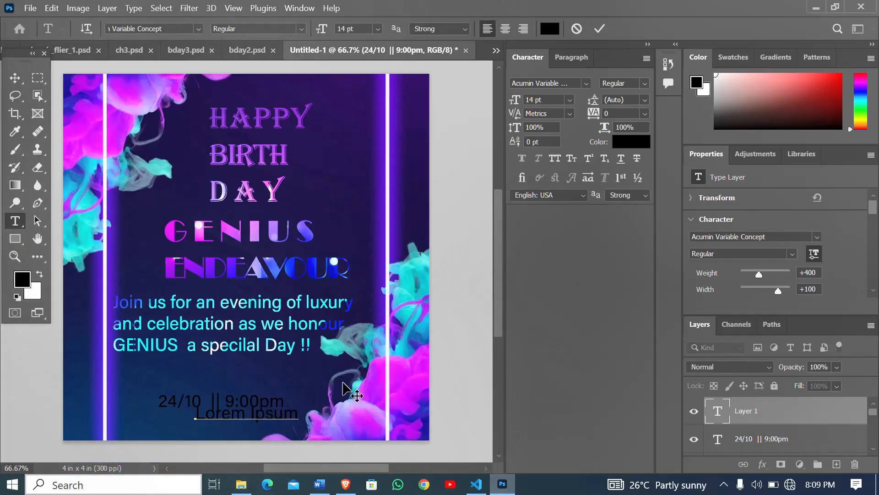
scroll(342, 393, "down", 1)
left_click_drag(301, 406, 189, 420)
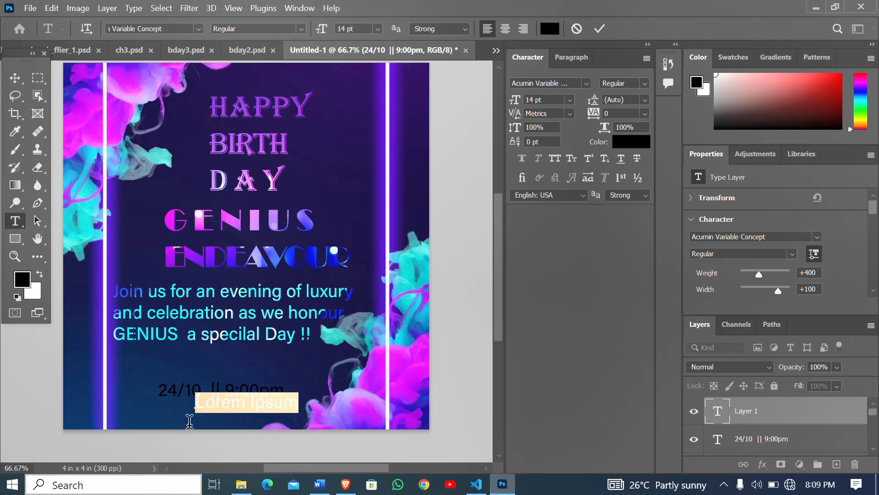
key("BackSpace")
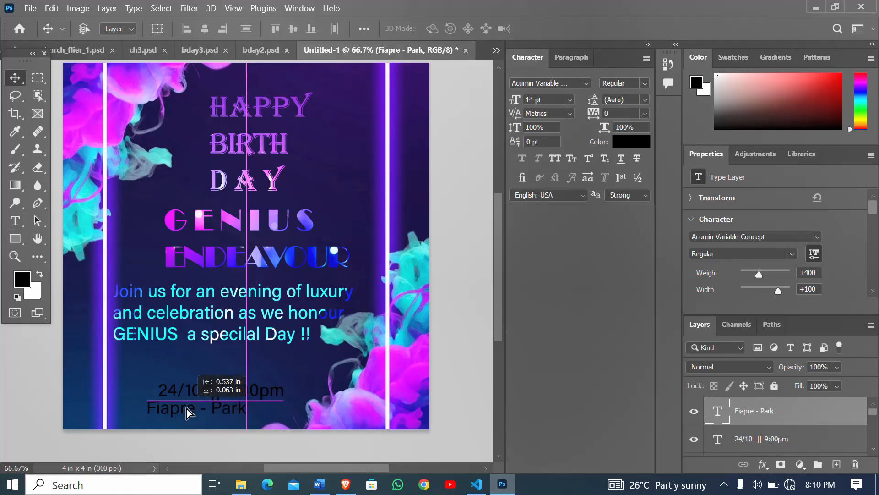
left_click_drag(187, 409, 193, 406)
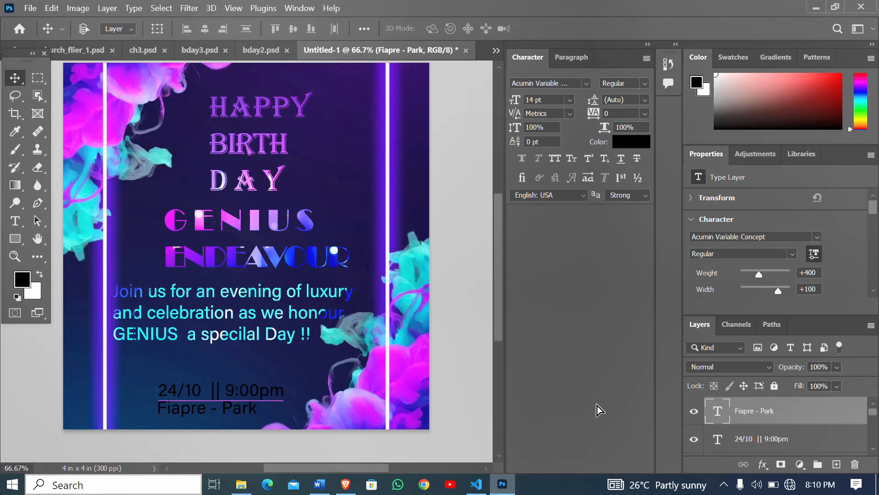
- Move the date and time line up towards the invitation text, and raise the venue line slightly beneath it
double_click(750, 442)
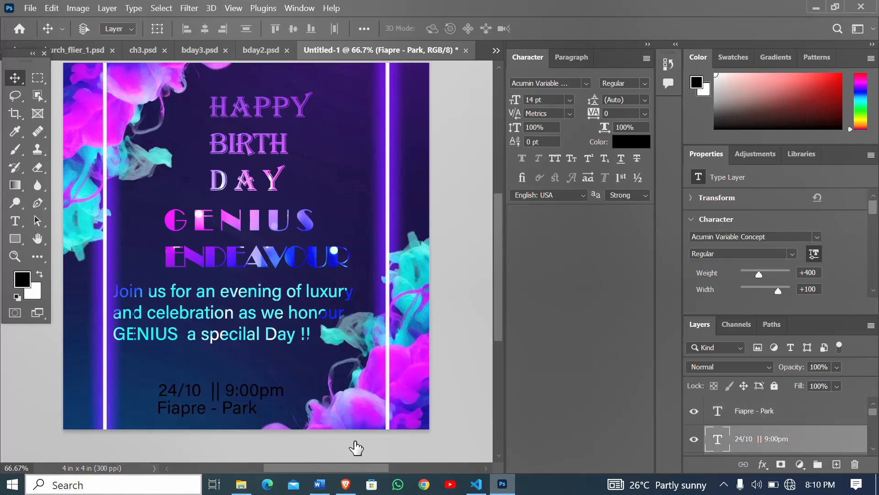
left_click(222, 393)
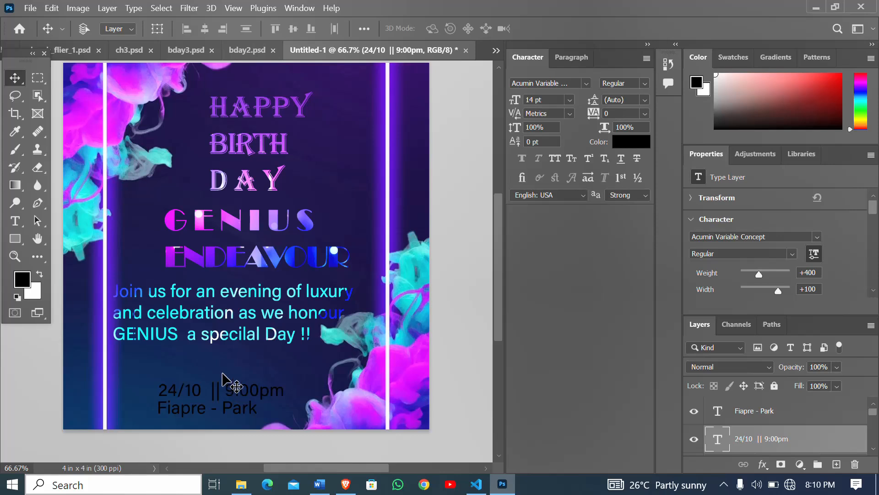
left_click_drag(220, 390, 221, 373)
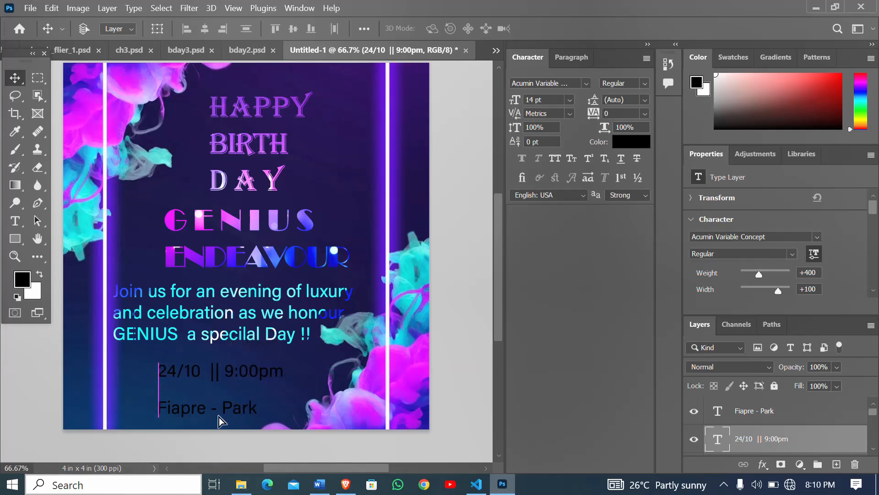
left_click(766, 414)
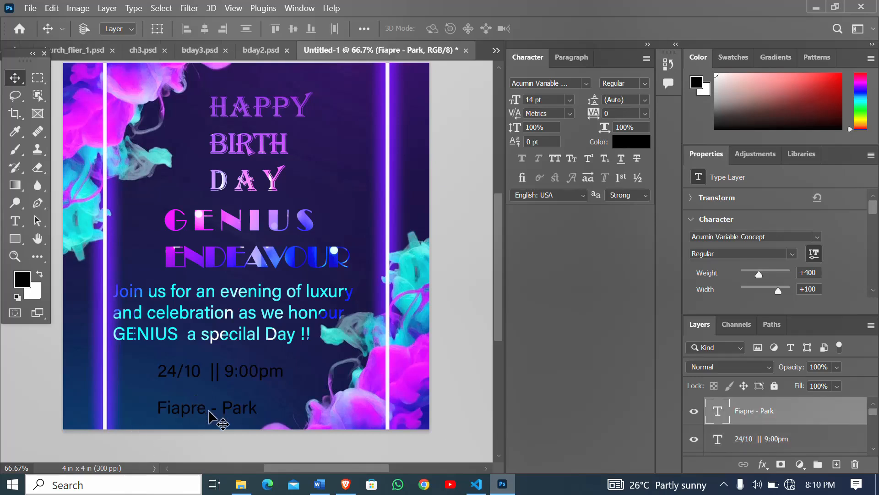
left_click_drag(220, 412, 220, 403)
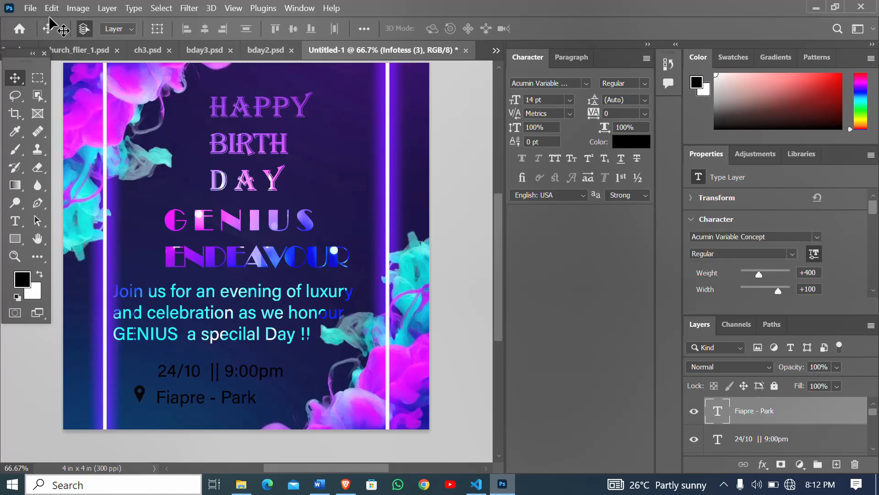
- Place the embedded stopwatch image Infotess (6), scale it down to about 0.16 x 0.17 in, and position it beside the date and time line
left_click(31, 9)
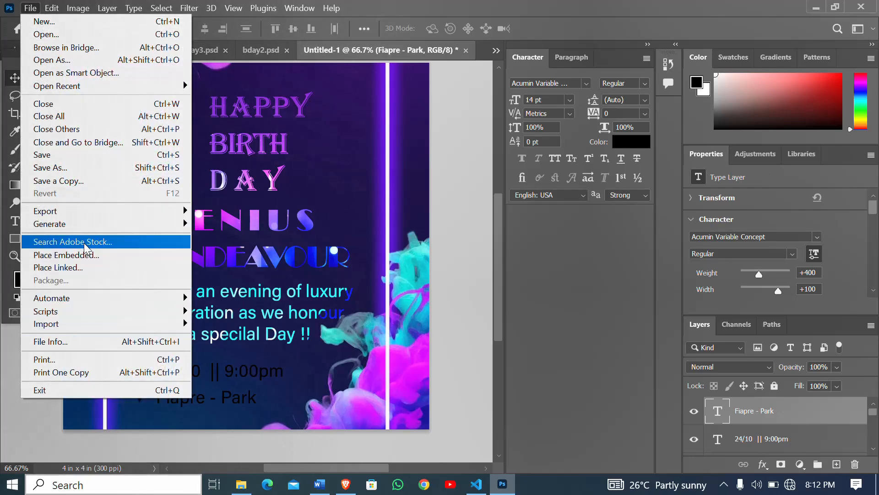
left_click(75, 255)
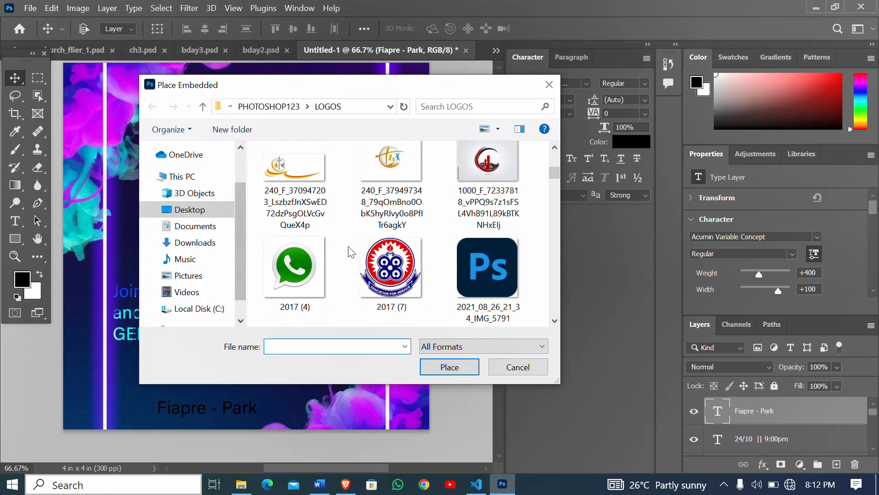
scroll(351, 252, "down", 10)
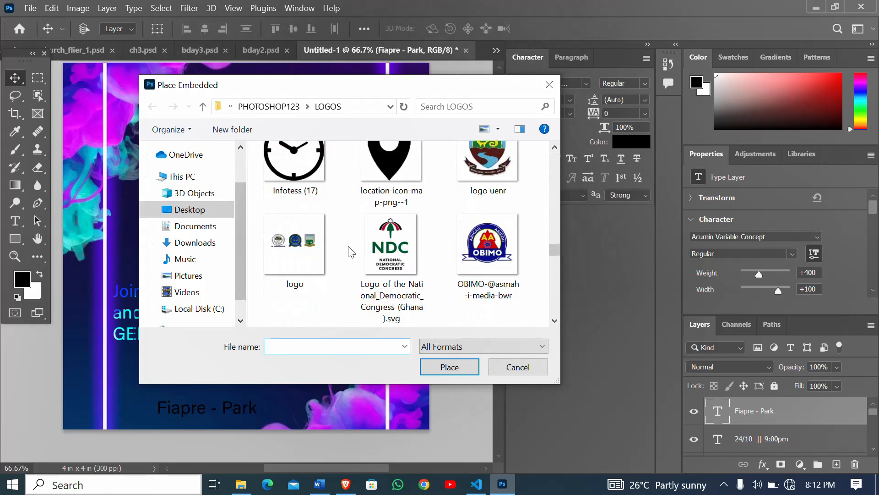
scroll(350, 235, "up", 4)
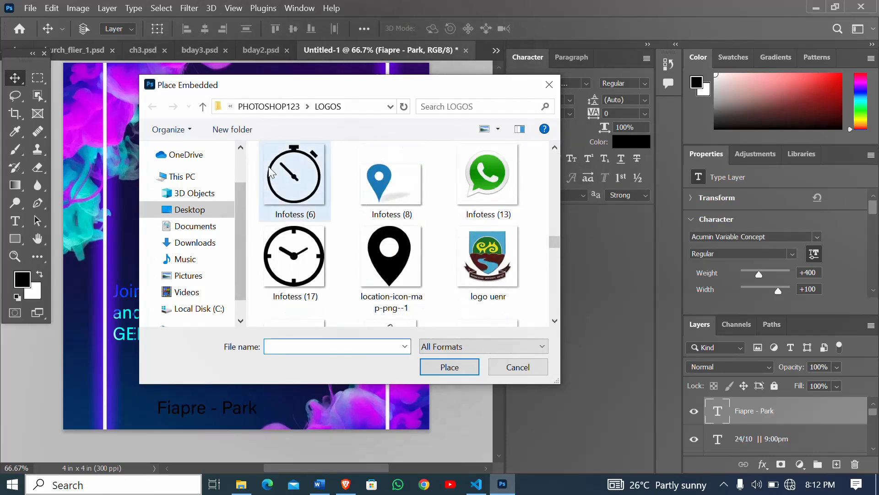
double_click(271, 172)
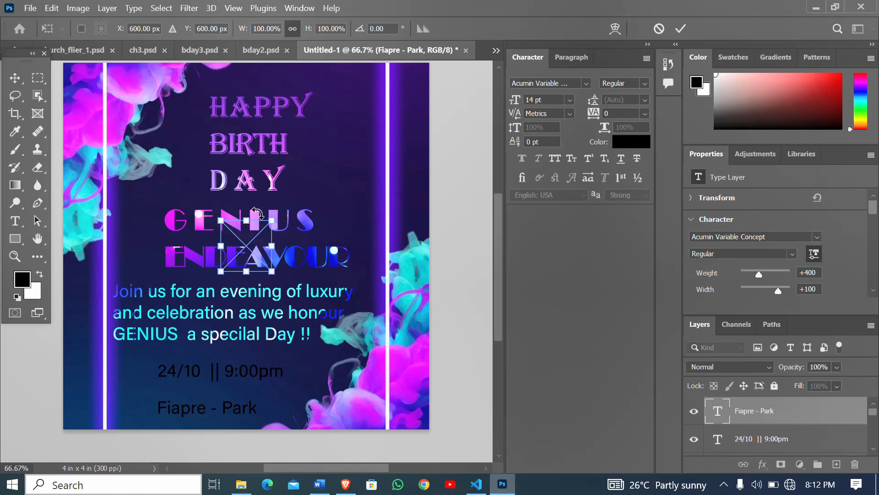
left_click_drag(221, 220, 257, 260)
key("Return")
left_click_drag(263, 267, 142, 373)
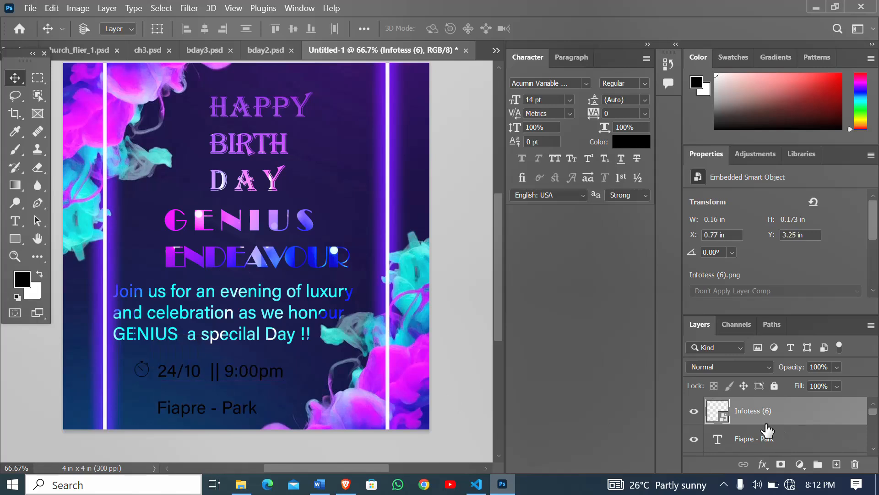
- Nudge the stopwatch icon slightly down and enlarge it to about 0.18 x 0.2 in
scroll(762, 424, "down", 3)
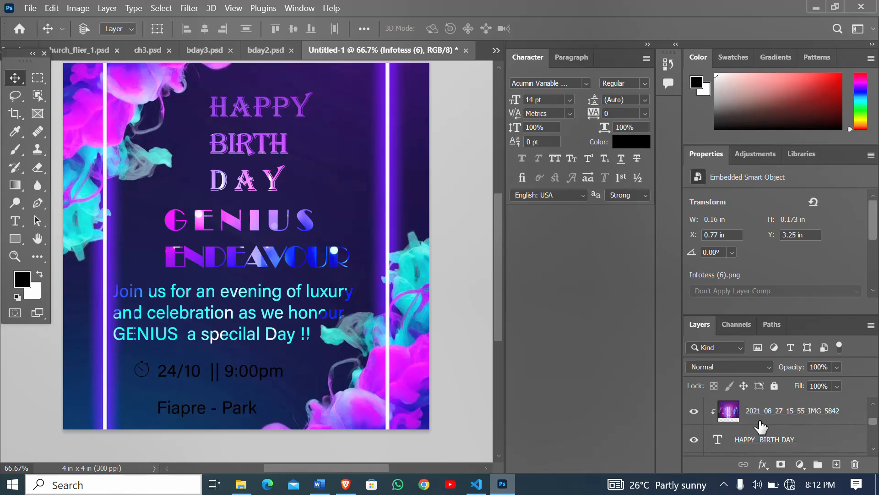
scroll(761, 422, "up", 3)
scroll(762, 427, "down", 3)
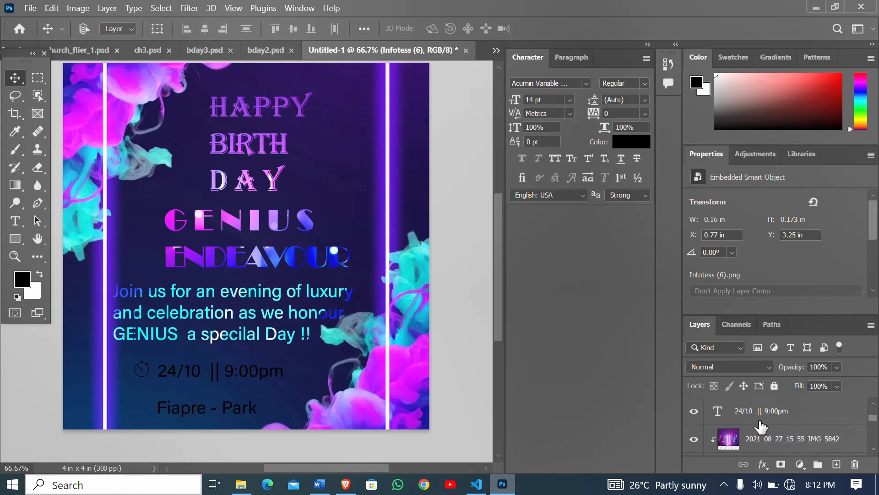
scroll(761, 427, "up", 3)
left_click_drag(143, 373, 143, 376)
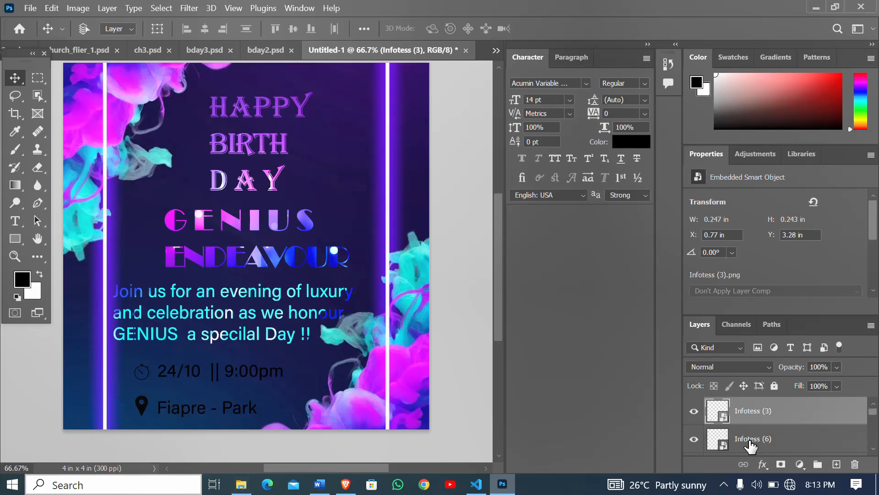
left_click(750, 441)
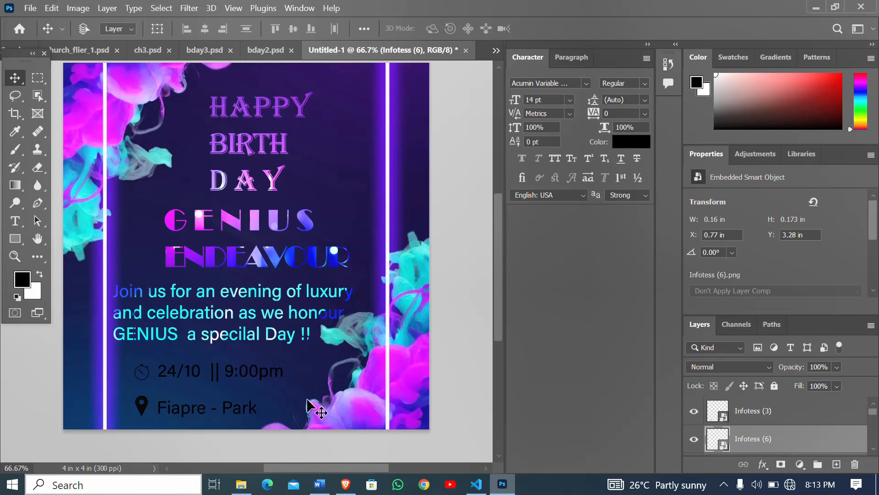
key("ctrl+t")
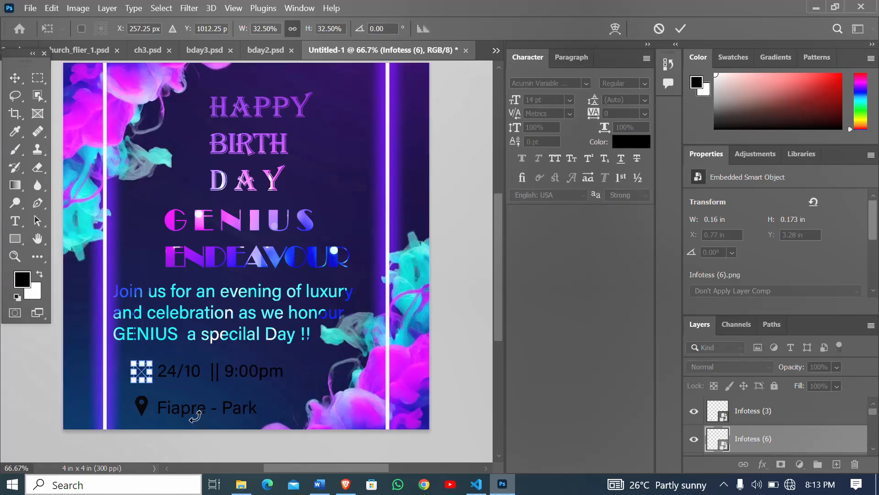
left_click_drag(152, 382, 156, 385)
key("Return")
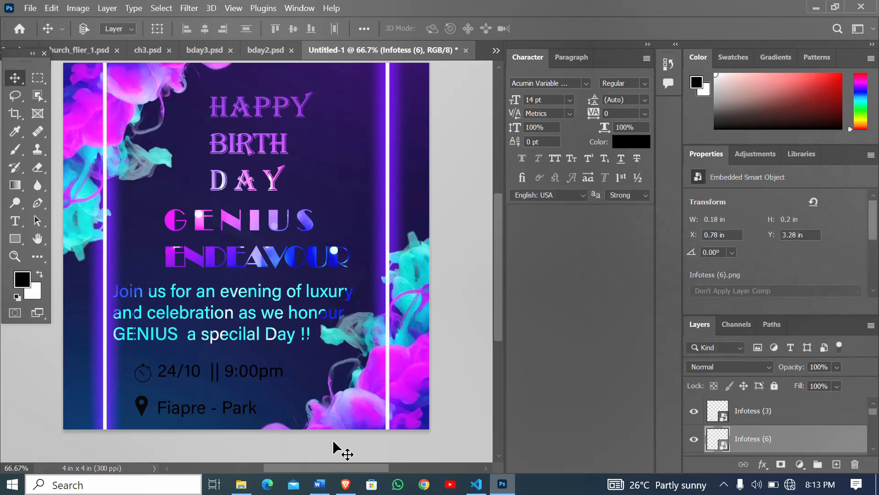
- Rasterize the stopwatch icon layer Infotess (6) and the location icon layer Infotess (3)
right_click(761, 438)
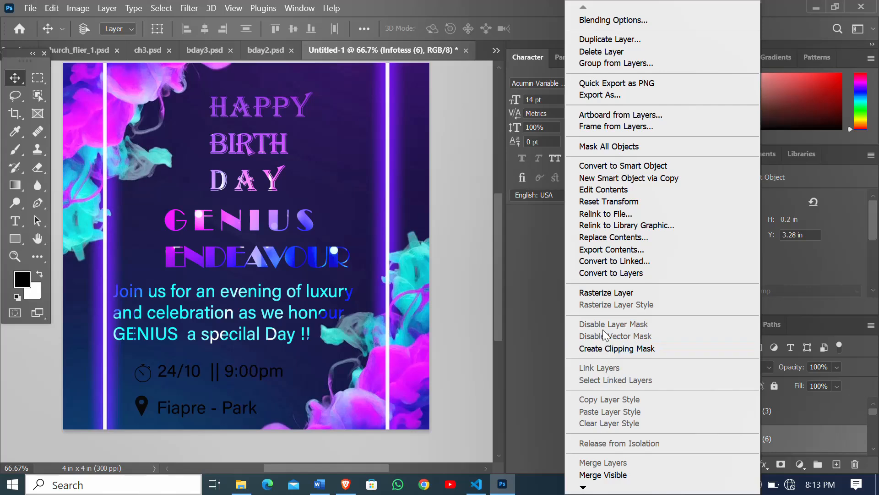
left_click(603, 293)
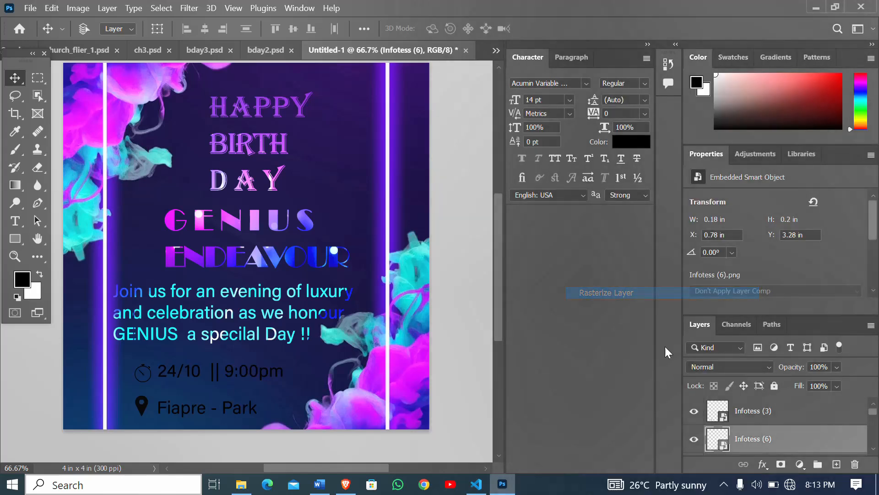
left_click(763, 416)
right_click(762, 416)
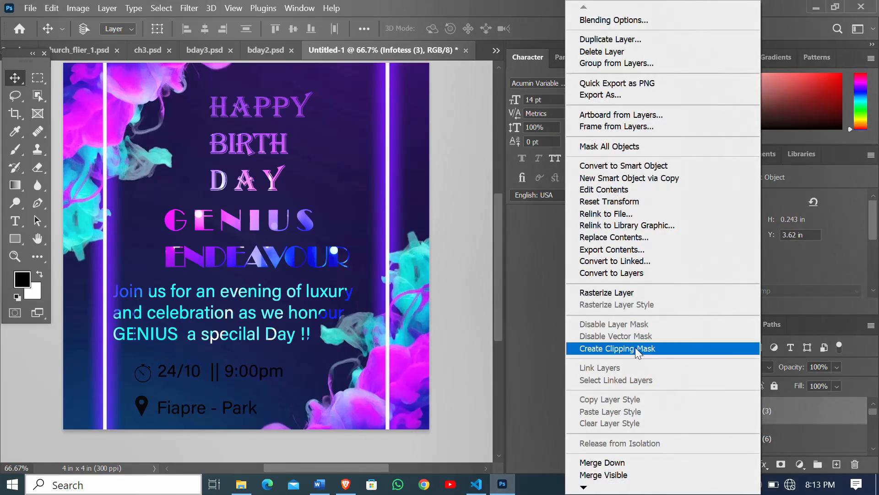
left_click(610, 292)
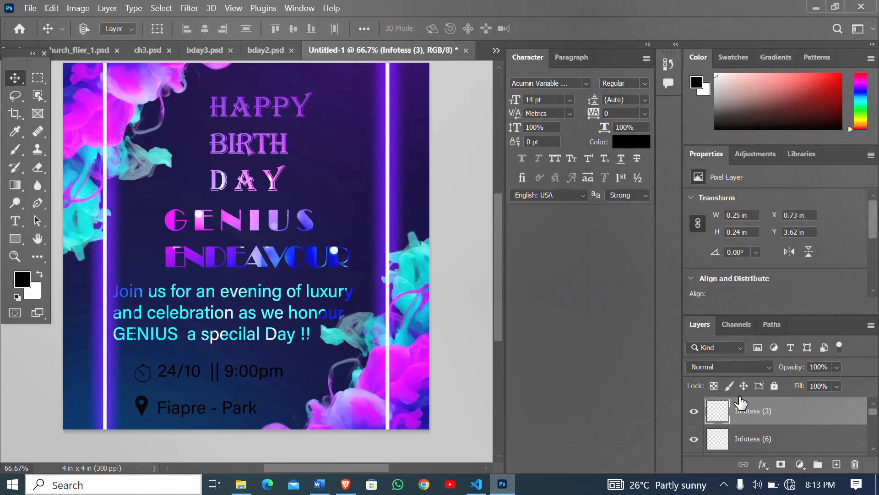
- Set the blending mode of the location icon layer and the stopwatch icon layer to Divide
left_click(764, 368)
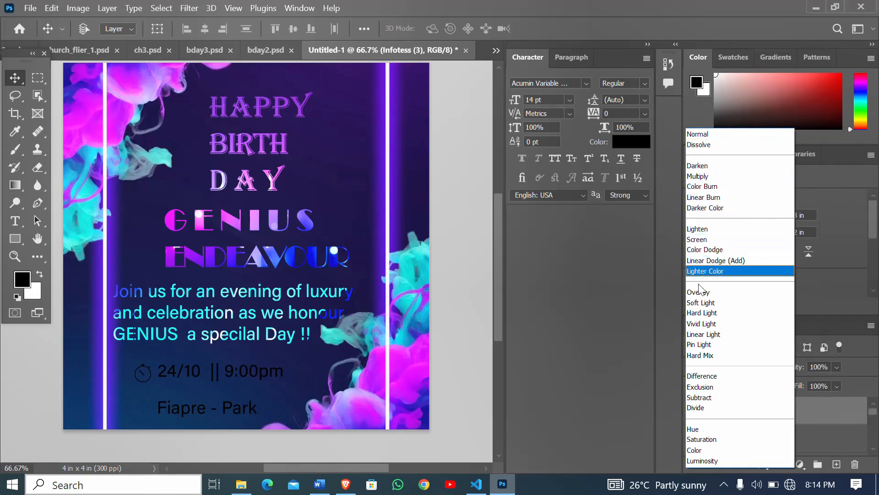
left_click(698, 408)
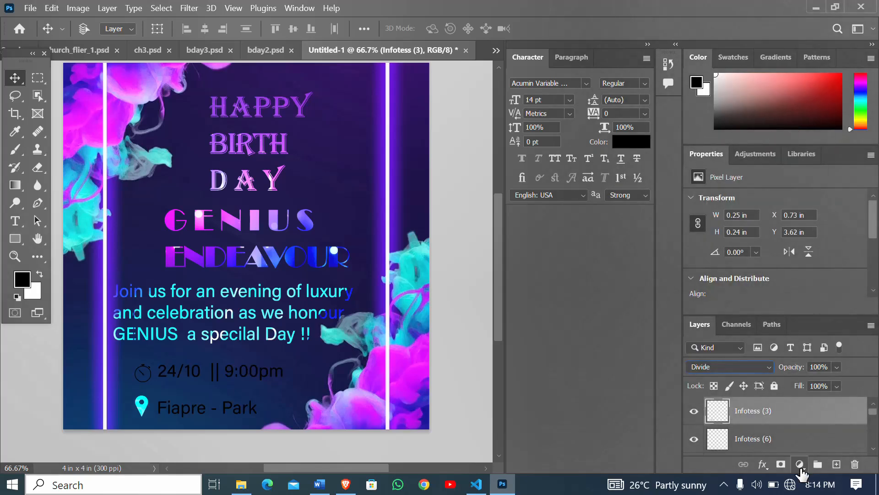
left_click(751, 437)
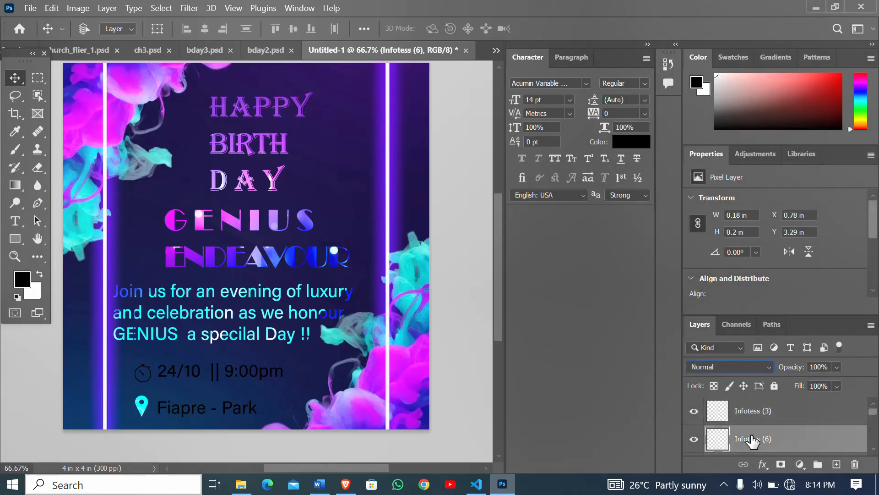
right_click(753, 442)
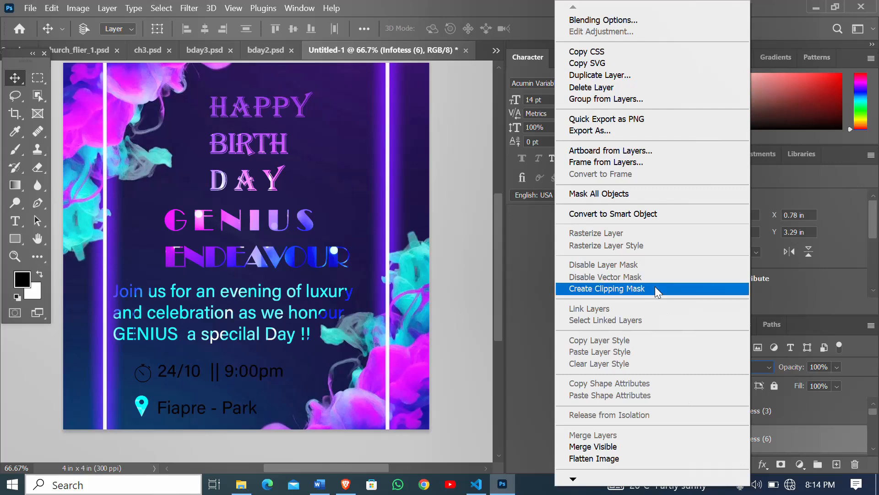
left_click(798, 438)
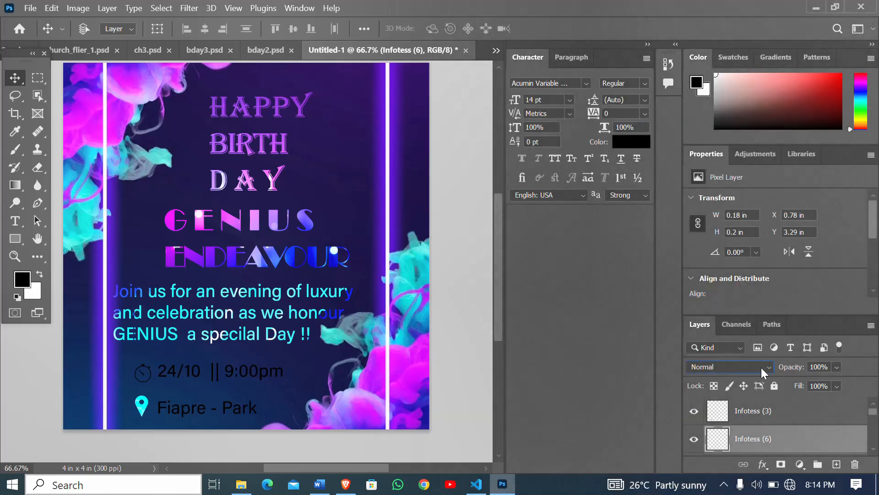
left_click(761, 365)
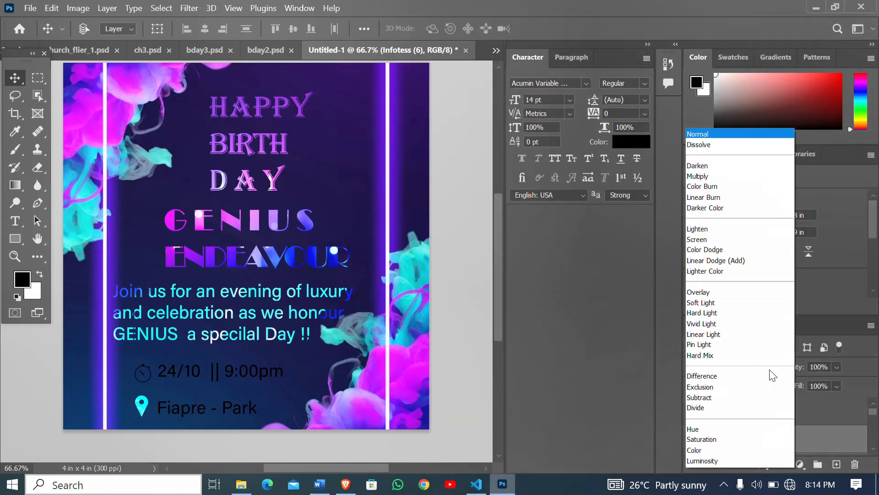
left_click(713, 407)
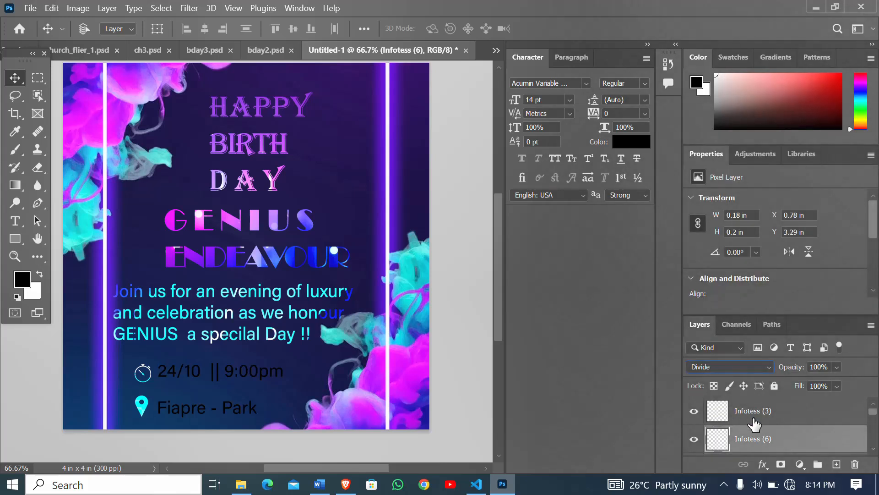
- Set the blending mode of the "Fiapre - Park" venue text layer to Divide
left_click(750, 444)
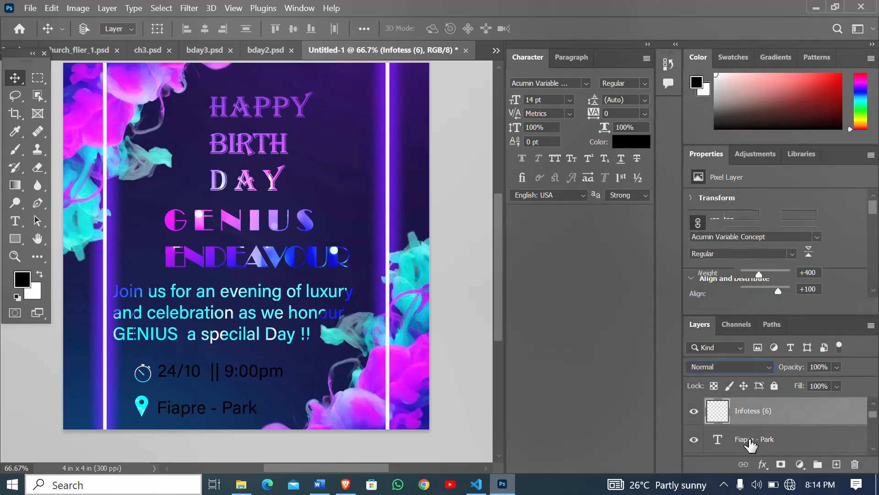
double_click(750, 443)
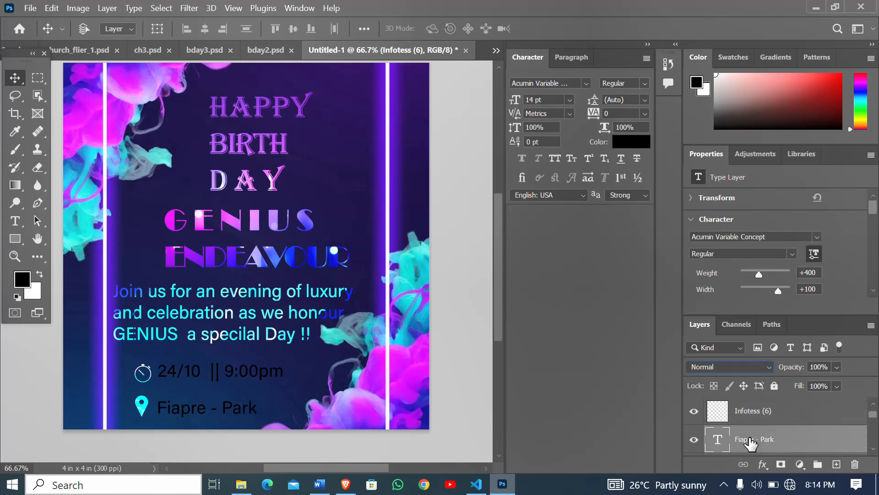
key("Return")
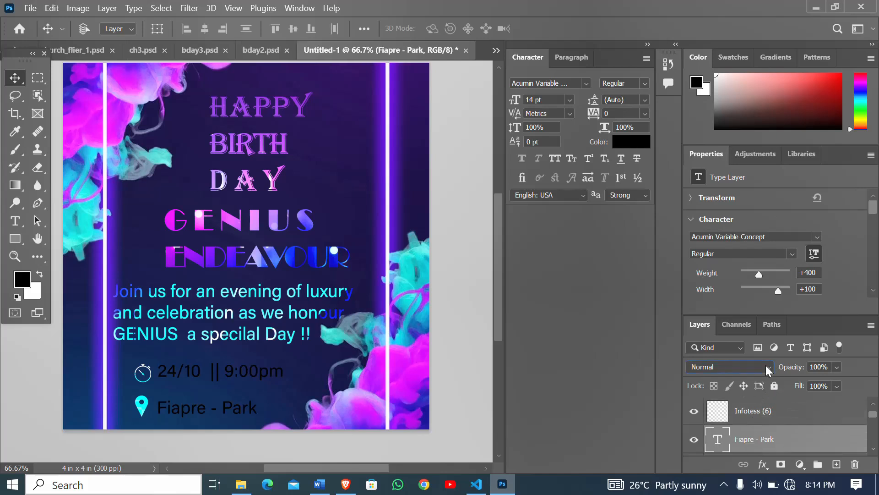
left_click(769, 370)
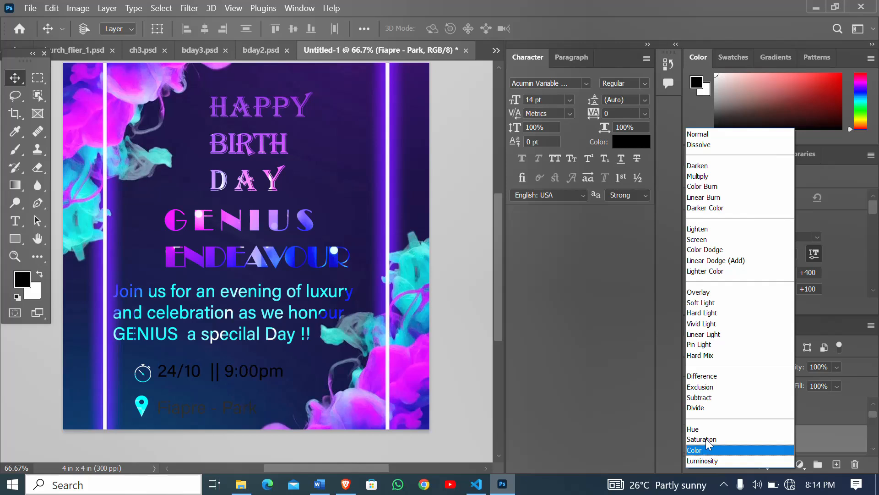
left_click(705, 409)
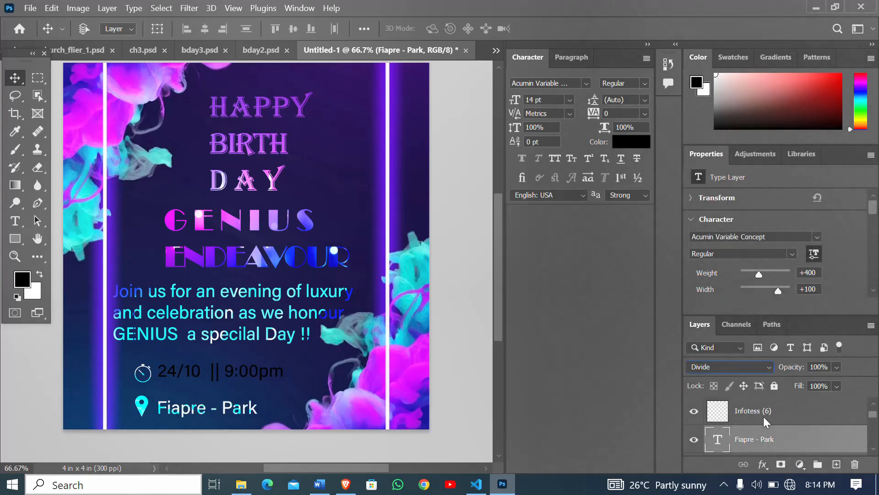
- Set the date and time text layer's blending mode to Divide and move the line slightly down towards the venue line
scroll(765, 437, "down", 1)
left_click(765, 438)
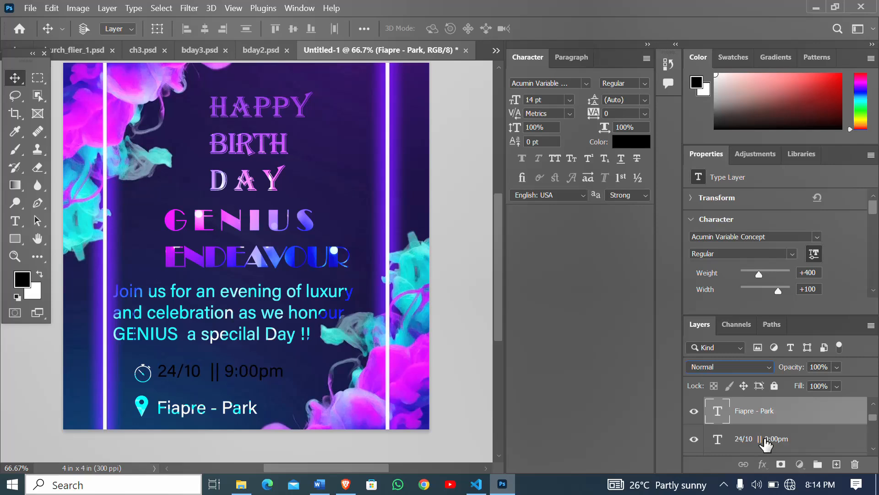
left_click(766, 439)
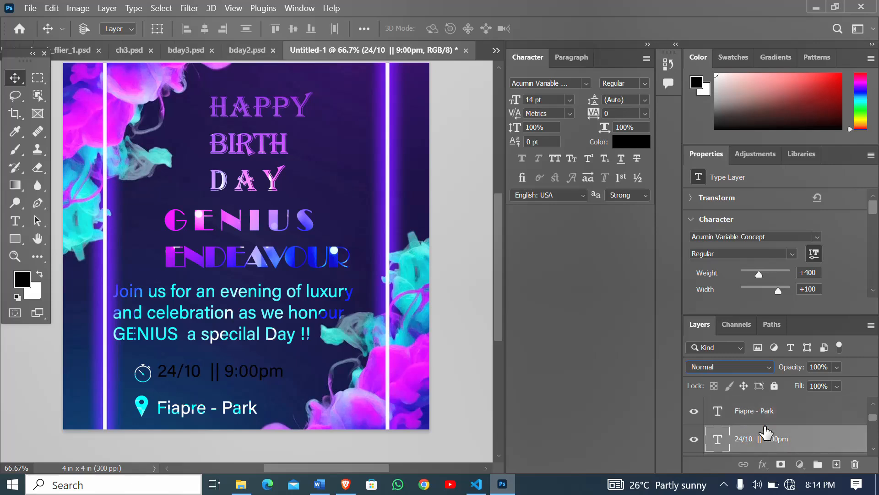
left_click(768, 370)
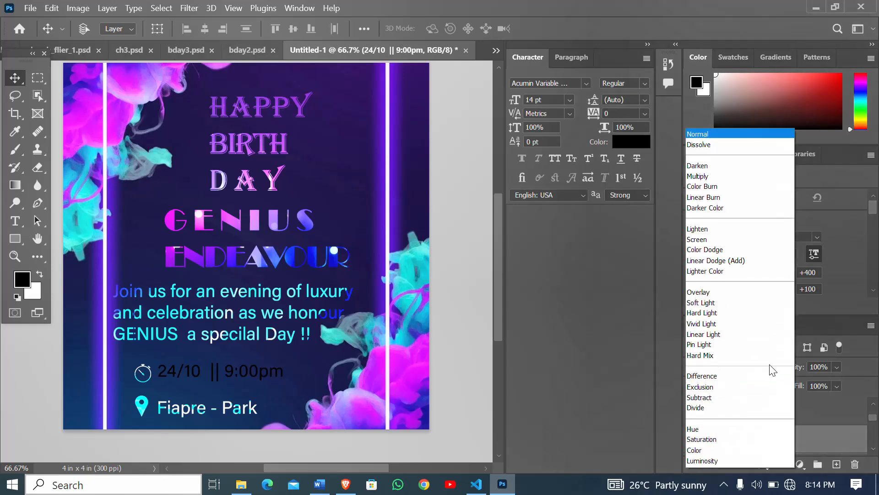
left_click(728, 408)
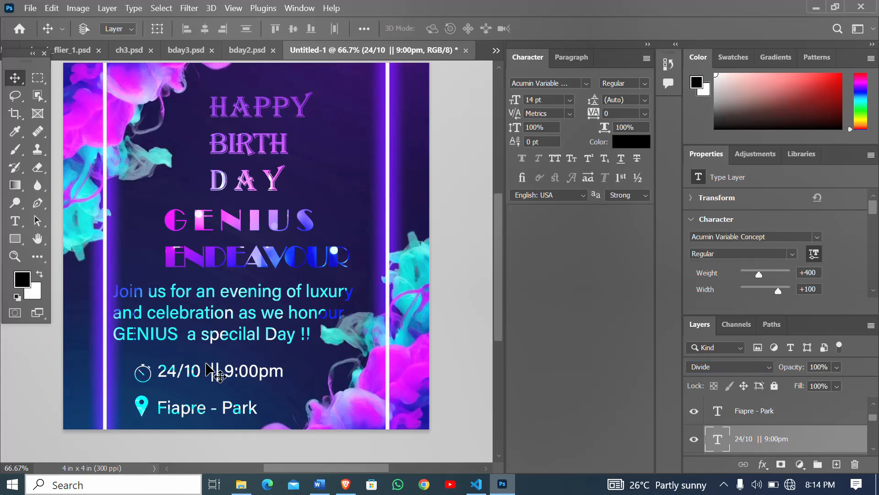
left_click_drag(207, 365, 209, 369)
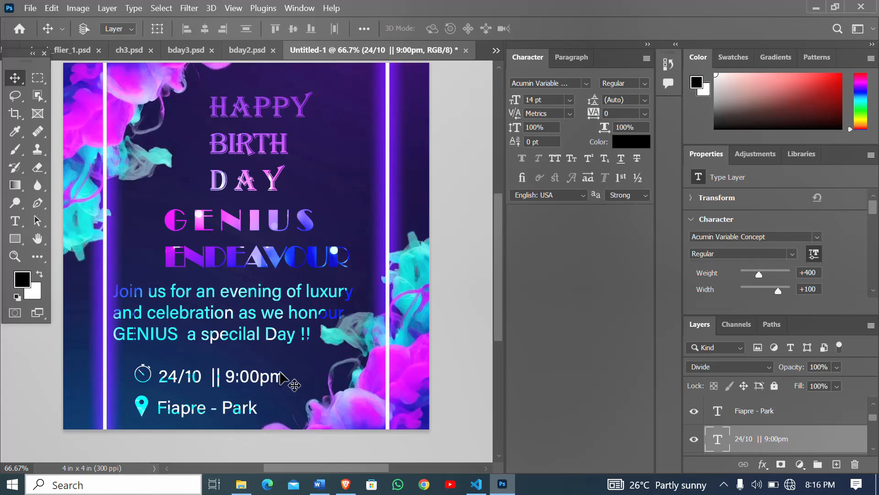
scroll(290, 371, "up", 1)
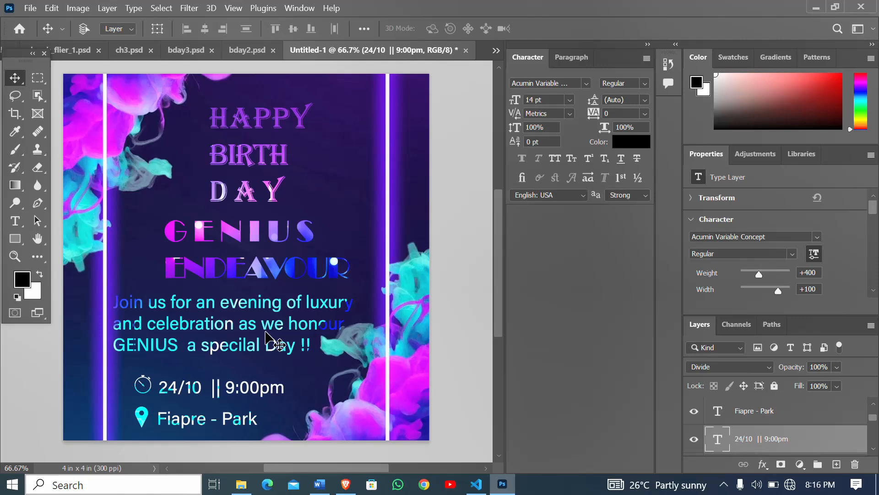